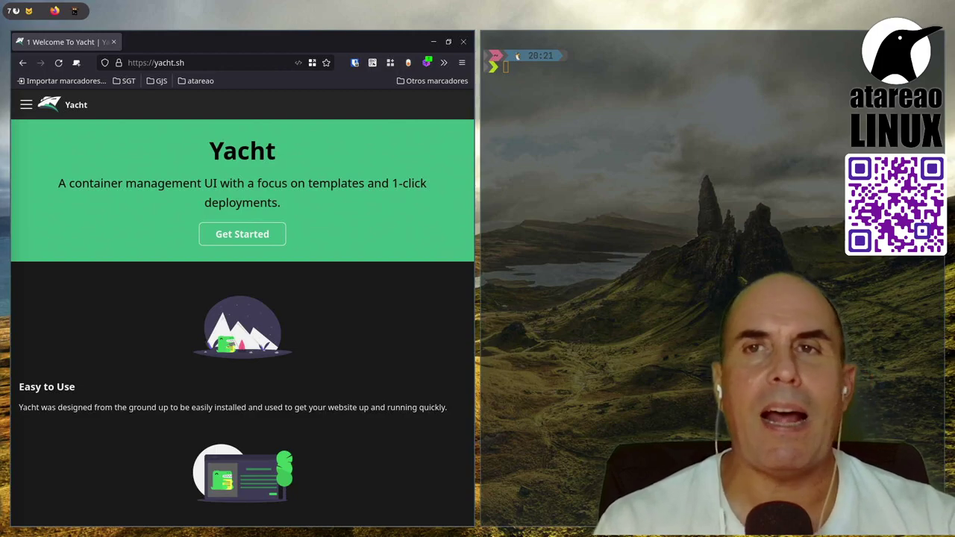
Scroll through the Yacht homepage features, such as Easy to Use and Compose Support Out of The Box
{"action": "left_click", "coordinate": [247, 147]}
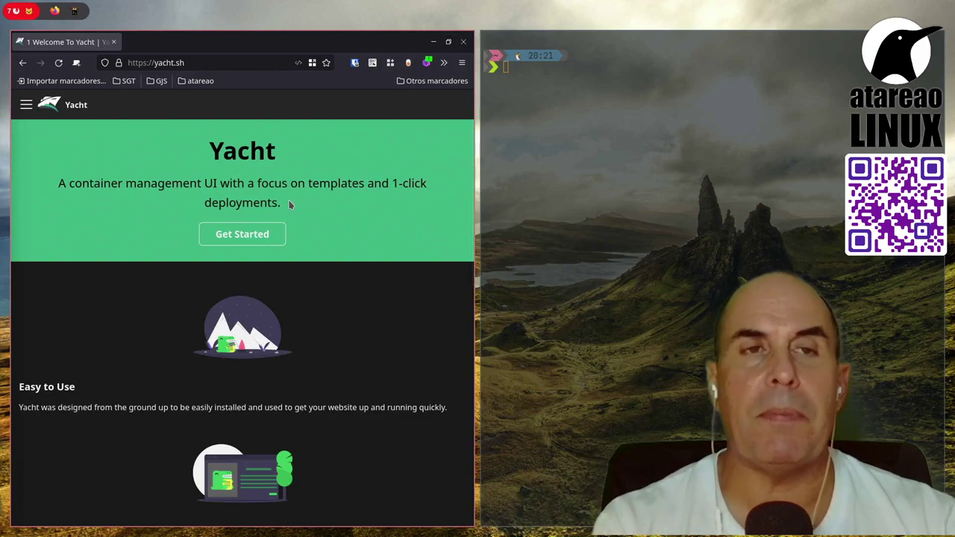
{"action": "scroll", "coordinate": [290, 205], "scroll_direction": "down", "scroll_amount": 3}
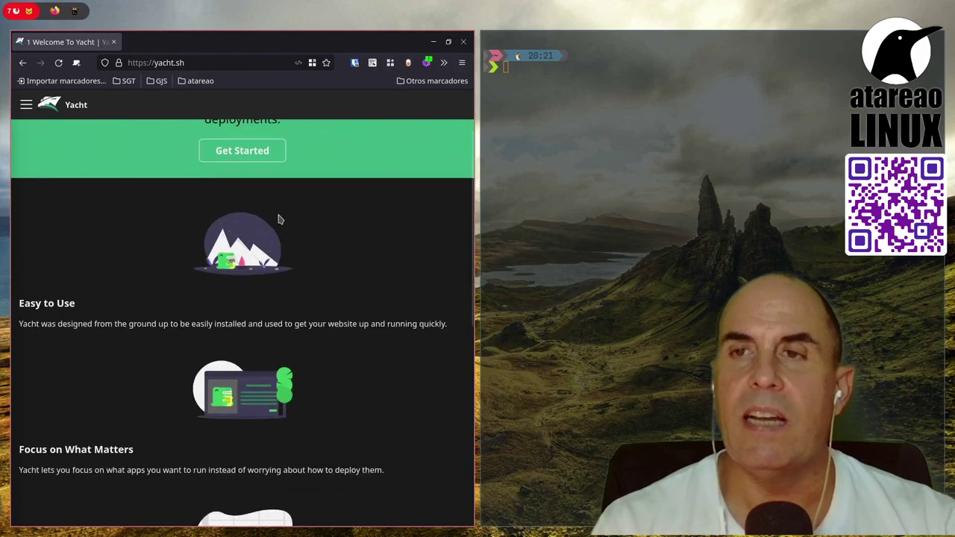
{"action": "scroll", "coordinate": [230, 268], "scroll_direction": "down", "scroll_amount": 3}
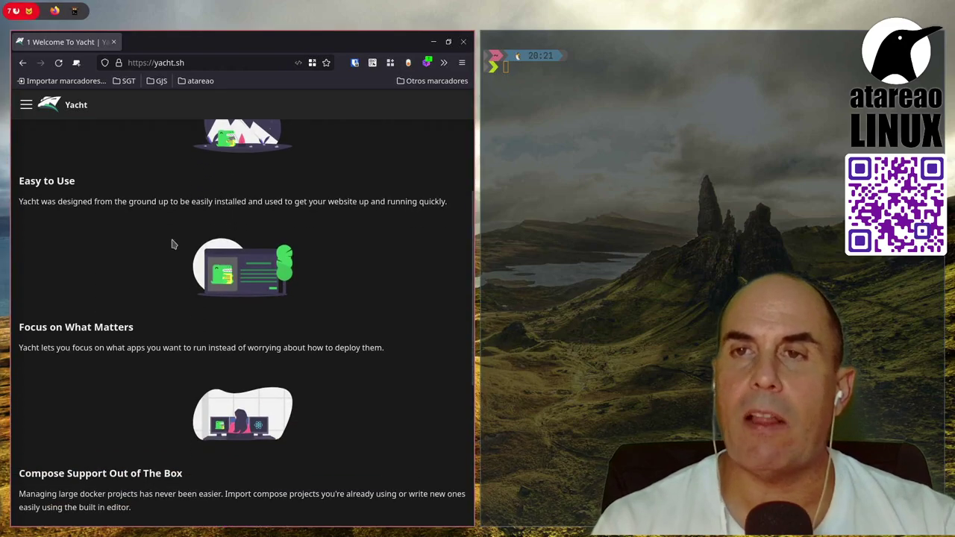
{"action": "scroll", "coordinate": [265, 237], "scroll_direction": "down", "scroll_amount": 3}
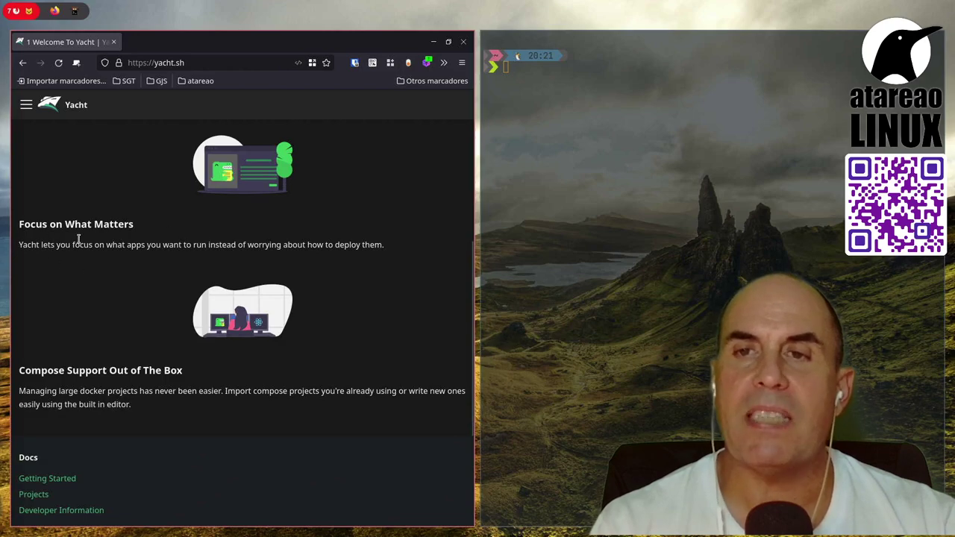
{"action": "scroll", "coordinate": [79, 241], "scroll_direction": "down", "scroll_amount": 3}
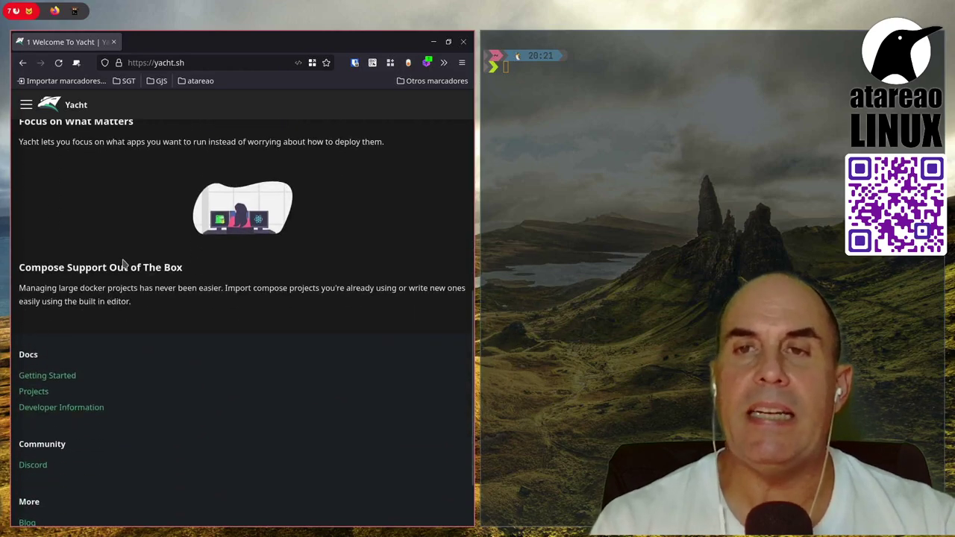
{"action": "scroll", "coordinate": [130, 269], "scroll_direction": "down", "scroll_amount": 3}
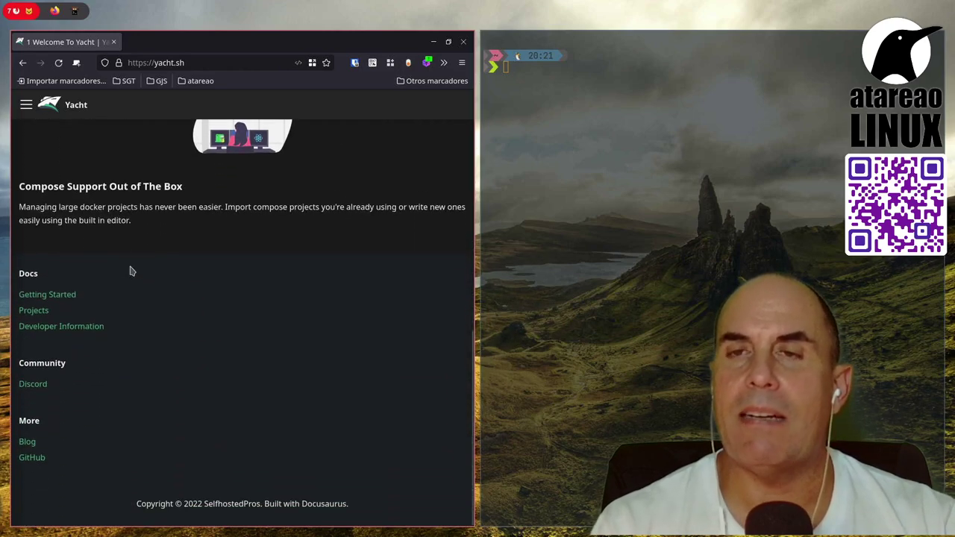
{"action": "scroll", "coordinate": [131, 271], "scroll_direction": "up", "scroll_amount": 15}
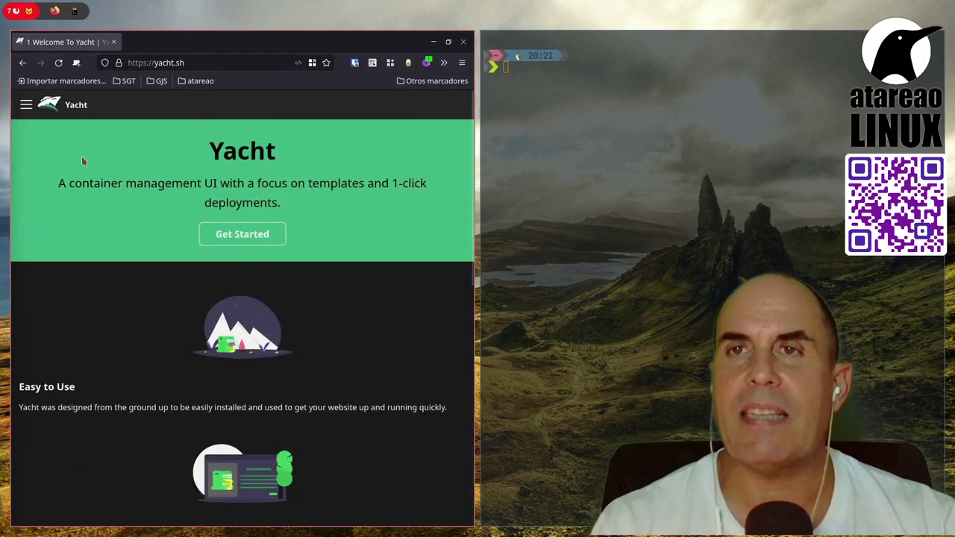
Open the Yacht documentation from the navigation drawer and scroll down to its footer
{"action": "left_click", "coordinate": [30, 109]}
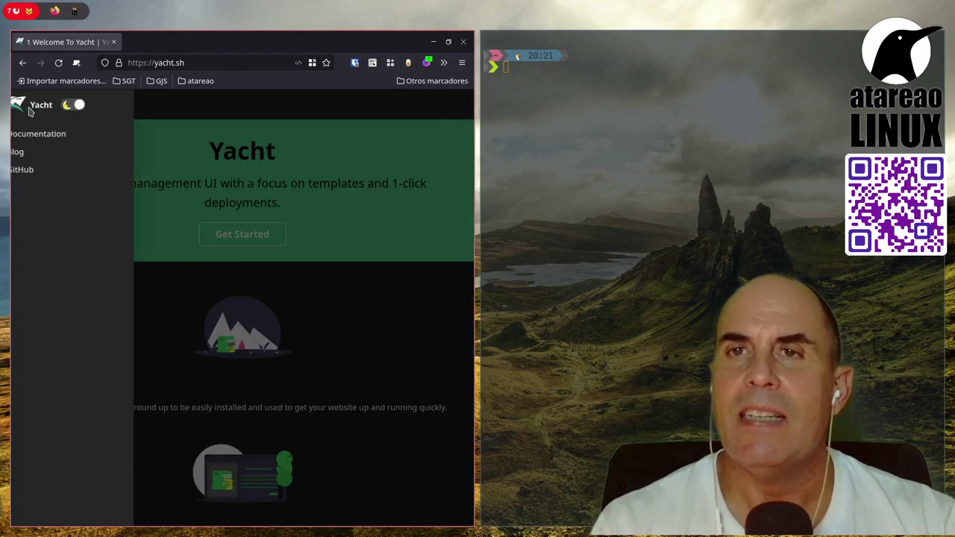
{"action": "left_click", "coordinate": [60, 136]}
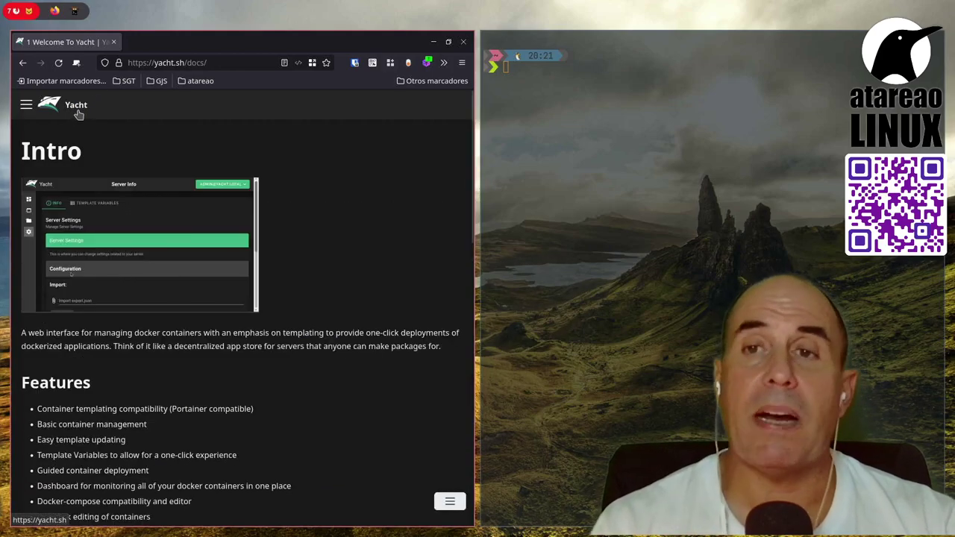
{"action": "scroll", "coordinate": [79, 224], "scroll_direction": "down", "scroll_amount": 3}
{"action": "scroll", "coordinate": [82, 225], "scroll_direction": "down", "scroll_amount": 3}
{"action": "scroll", "coordinate": [84, 225], "scroll_direction": "down", "scroll_amount": 3}
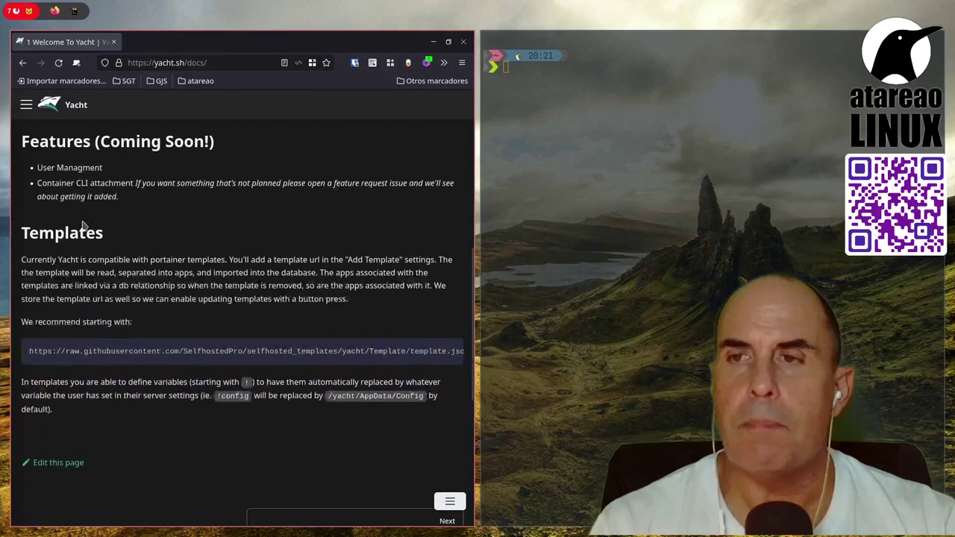
{"action": "scroll", "coordinate": [84, 226], "scroll_direction": "down", "scroll_amount": 2}
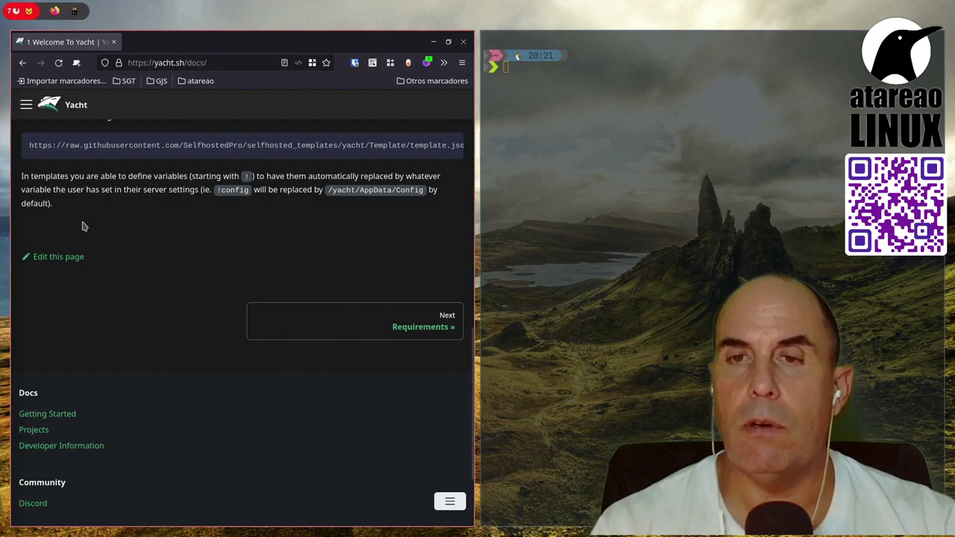
Open the Getting Started guide and scroll to its Template Variables section
{"action": "left_click", "coordinate": [51, 414]}
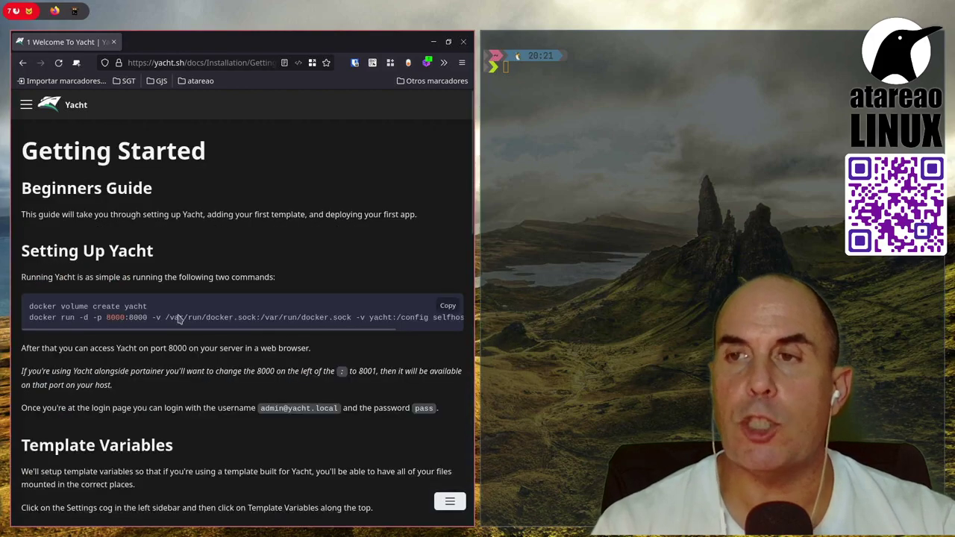
{"action": "scroll", "coordinate": [245, 341], "scroll_direction": "down", "scroll_amount": 5}
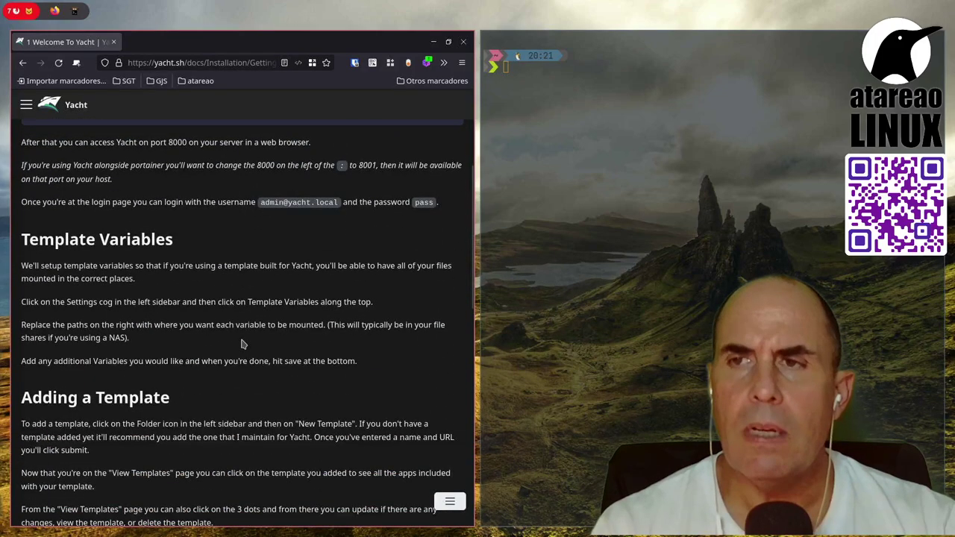
{"action": "scroll", "coordinate": [199, 328], "scroll_direction": "down", "scroll_amount": 5}
{"action": "scroll", "coordinate": [191, 333], "scroll_direction": "up", "scroll_amount": 3}
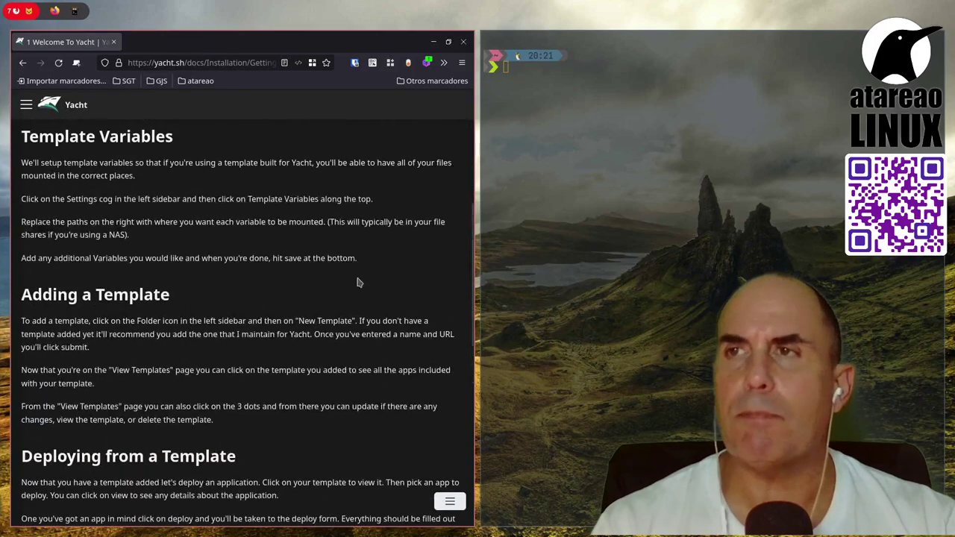
{"action": "left_click", "coordinate": [522, 220]}
Move the terminal to the left, enlarge its font twice, and ssh into the co2 server
{"action": "key", "text": "super+shift+Left"}
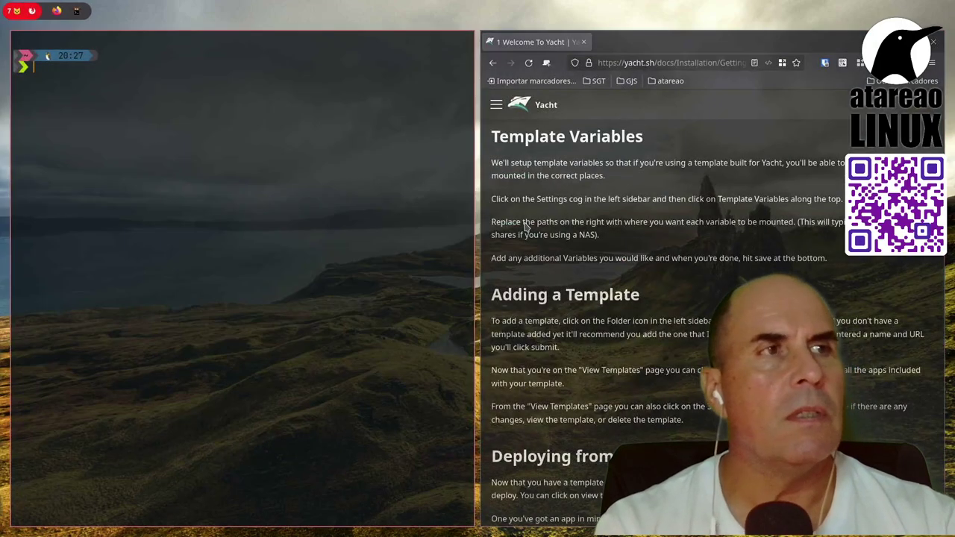
{"action": "key", "text": "ctrl+plus"}
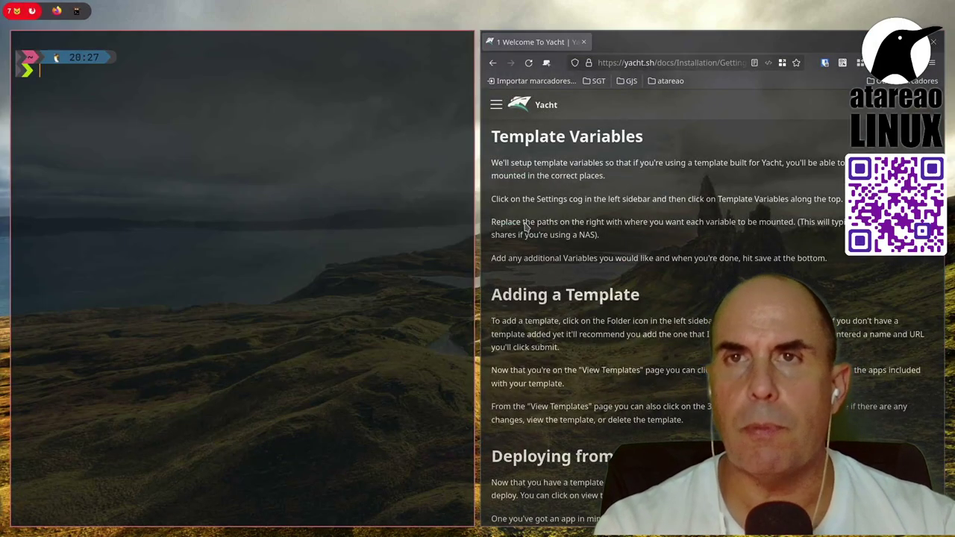
{"action": "key", "text": "ctrl+plus"}
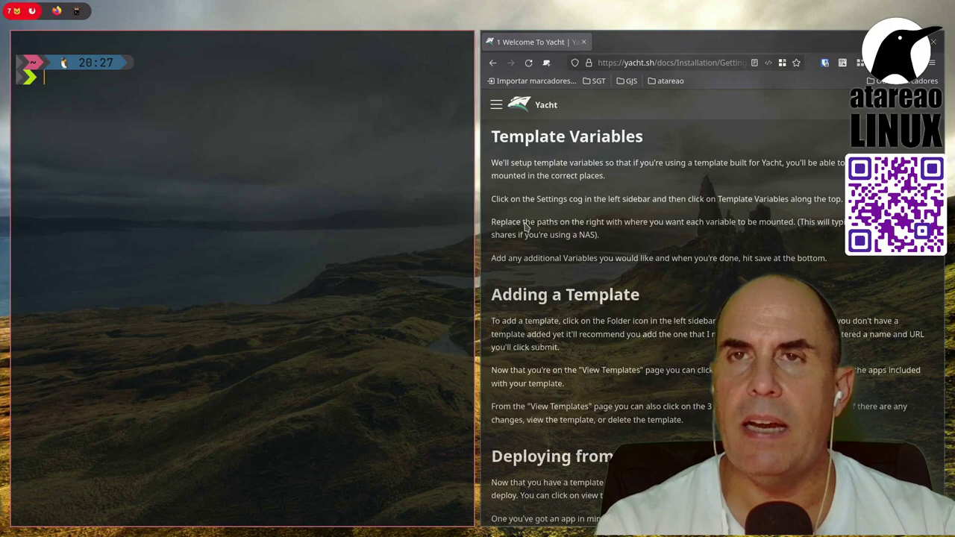
{"action": "type", "text": "ssh "}
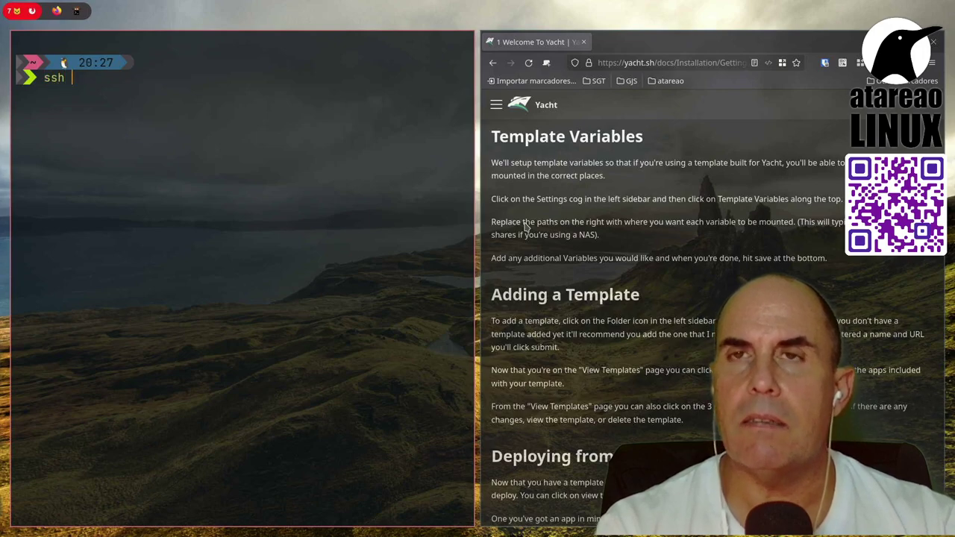
{"action": "type", "text": "co2"}
{"action": "key", "text": "Return"}
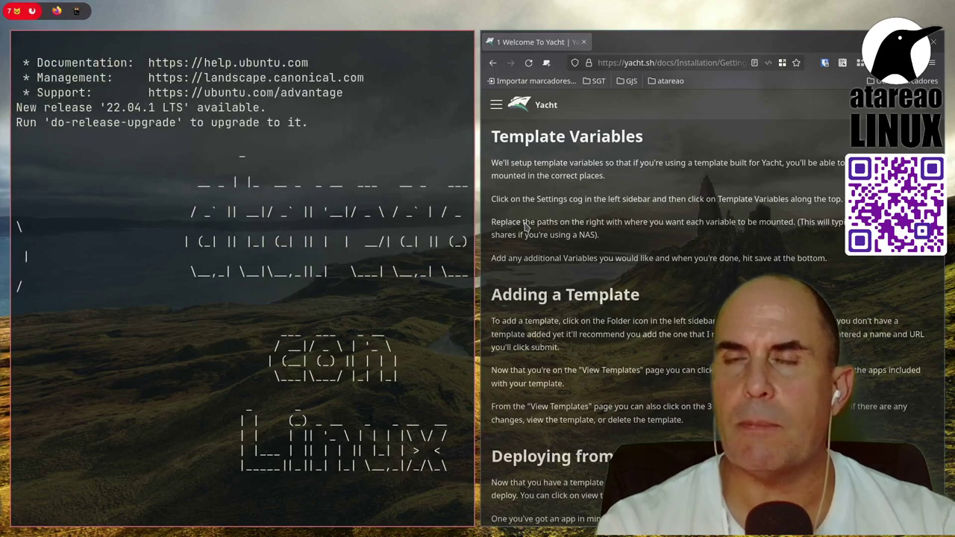
Recall and run the git clone of the self-hosted repository from the command history
{"action": "type", "text": "cd doc"}
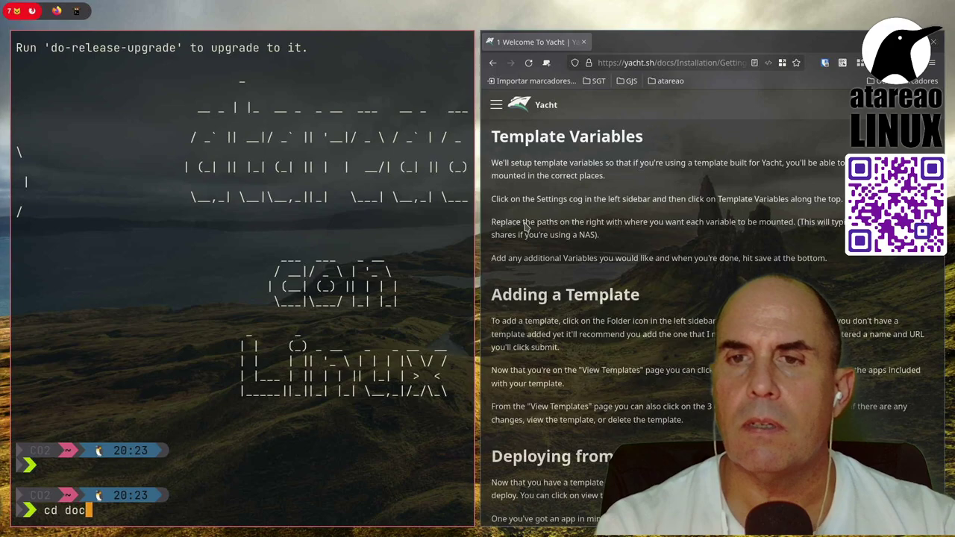
{"action": "type", "text": "ker"}
{"action": "key", "text": "BackSpace"}
{"action": "key", "text": "BackSpace"}
{"action": "key", "text": "BackSpace"}
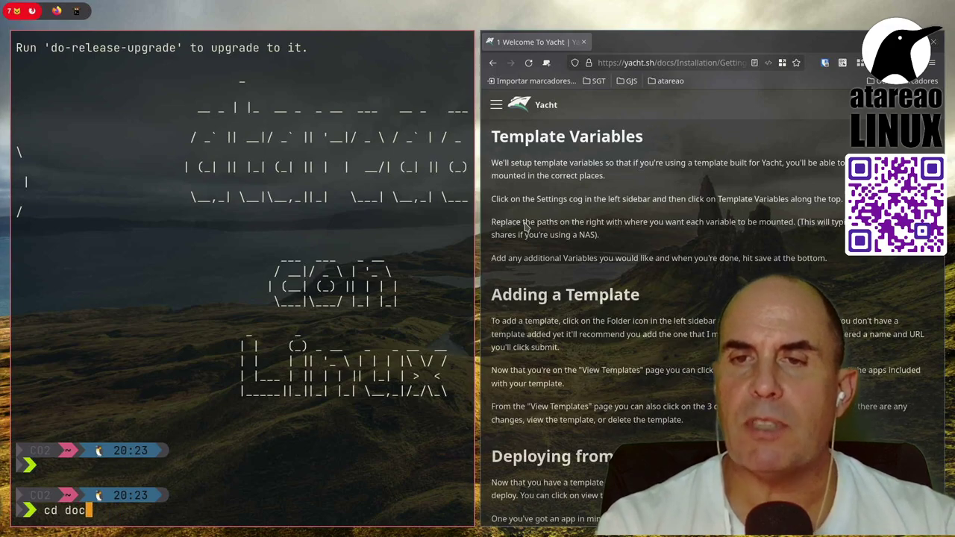
{"action": "key", "text": "BackSpace"}
{"action": "key", "text": "BackSpace"}
{"action": "key", "text": "BackSpace"}
{"action": "key", "text": "BackSpace"}
{"action": "key", "text": "BackSpace"}
{"action": "key", "text": "ctrl+r"}
{"action": "type", "text": "gi"}
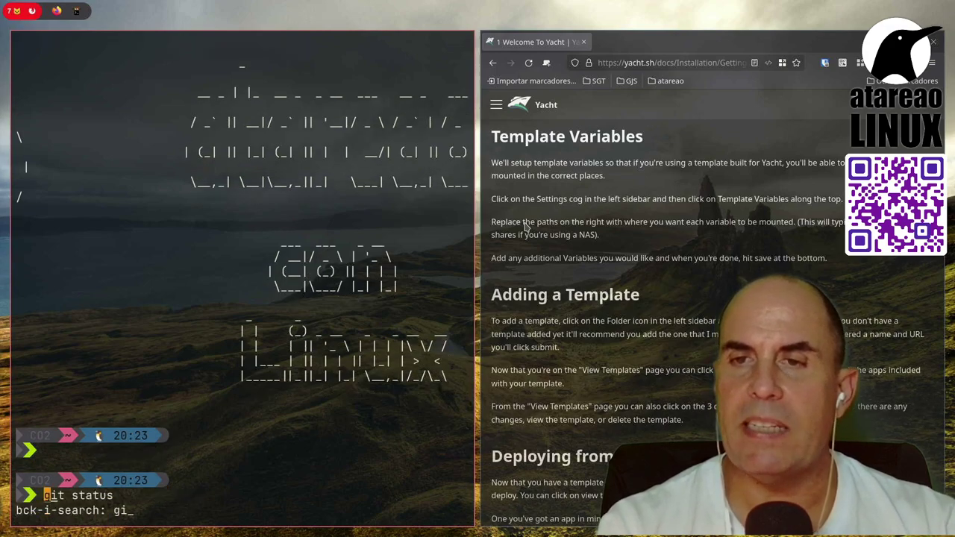
{"action": "type", "text": "t clo"}
{"action": "key", "text": "Return"}
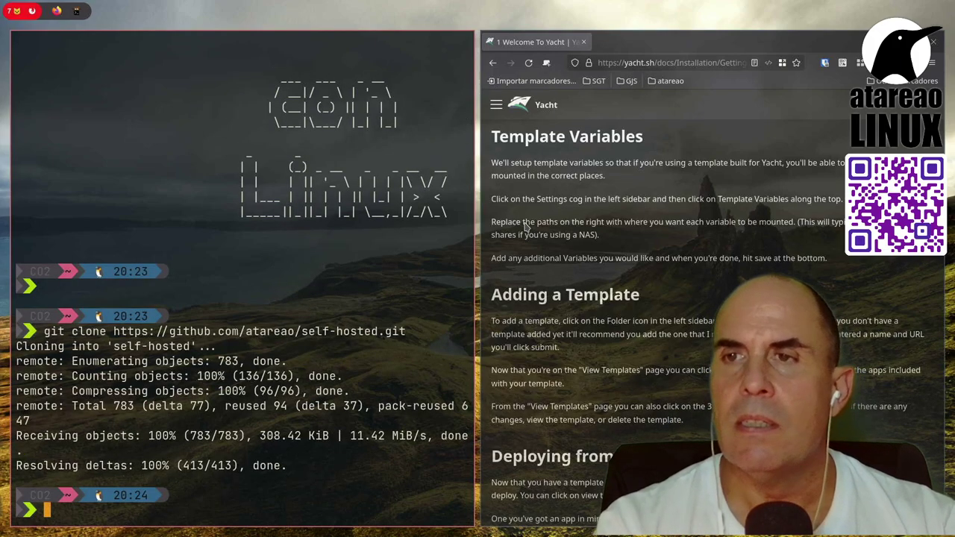
Enter the self-hosted/caddy folder and list its docker-compose.yml and README.md
{"action": "type", "text": "cd caddy"}
{"action": "key", "text": "Return"}
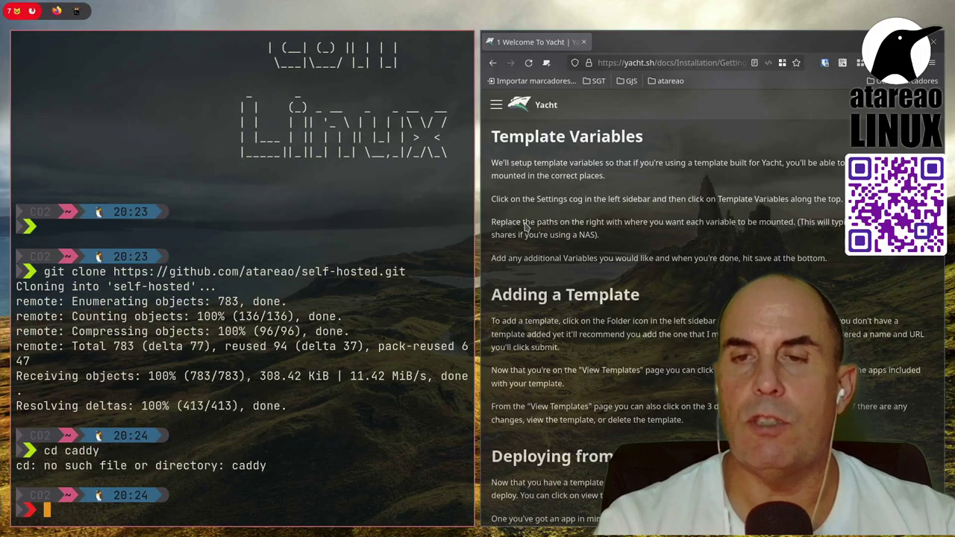
{"action": "type", "text": "cd sel"}
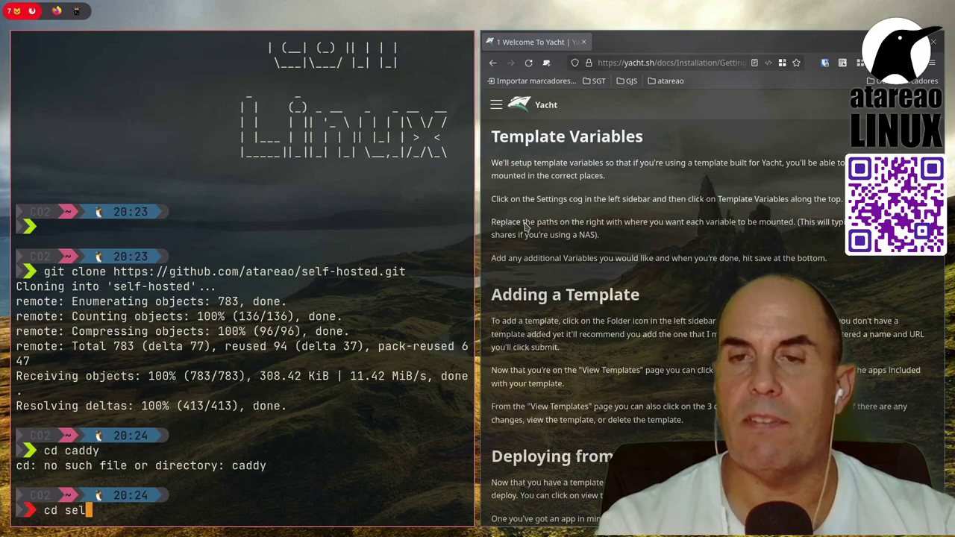
{"action": "key", "text": "Tab"}
{"action": "type", "text": "cad"}
{"action": "key", "text": "Tab"}
{"action": "key", "text": "Return"}
{"action": "type", "text": "ls"}
{"action": "key", "text": "Return"}
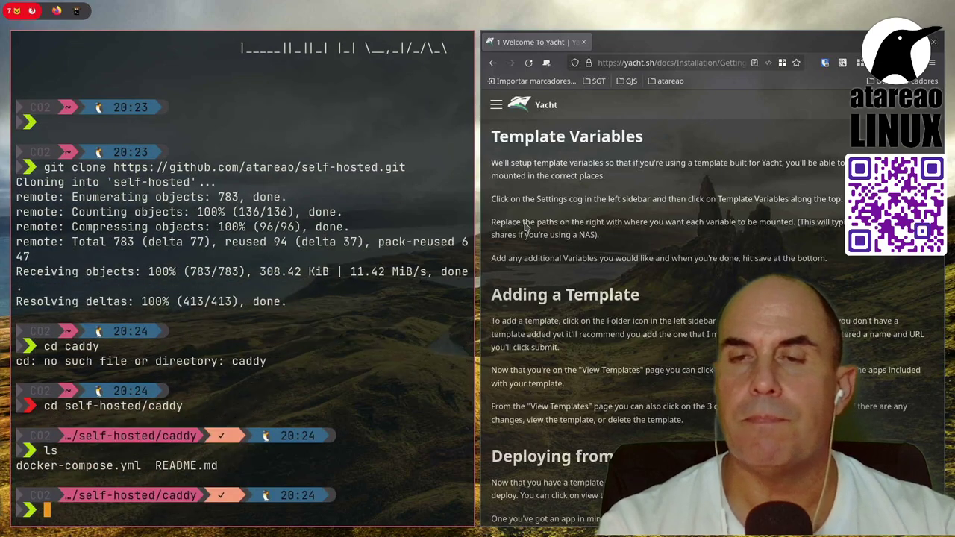
Discard the unfinished docker-compose command and clear the terminal screen
{"action": "type", "text": "docke"}
{"action": "type", "text": "mpose"}
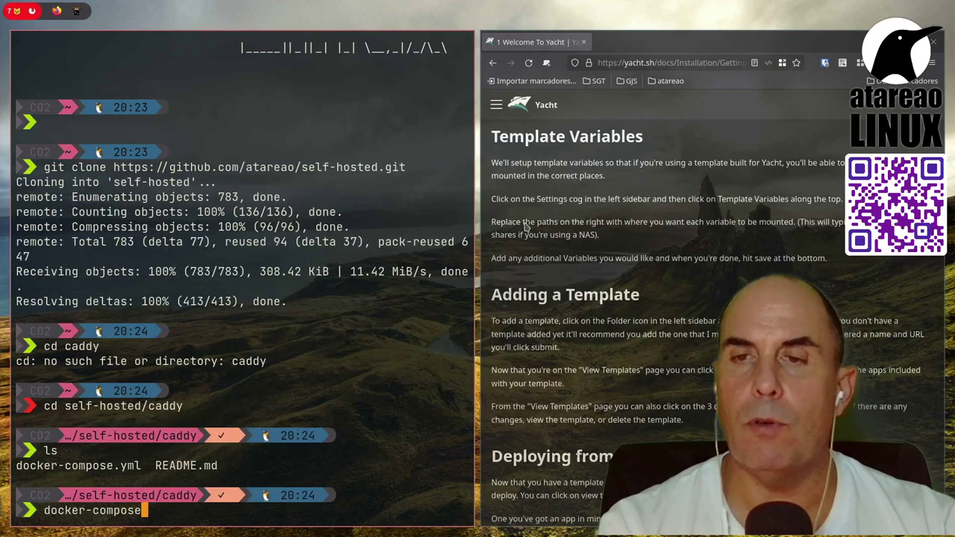
{"action": "key", "text": "BackSpace"}
{"action": "key", "text": "BackSpace"}
{"action": "key", "text": "BackSpace"}
{"action": "key", "text": "BackSpace"}
{"action": "key", "text": "BackSpace"}
{"action": "key", "text": "BackSpace"}
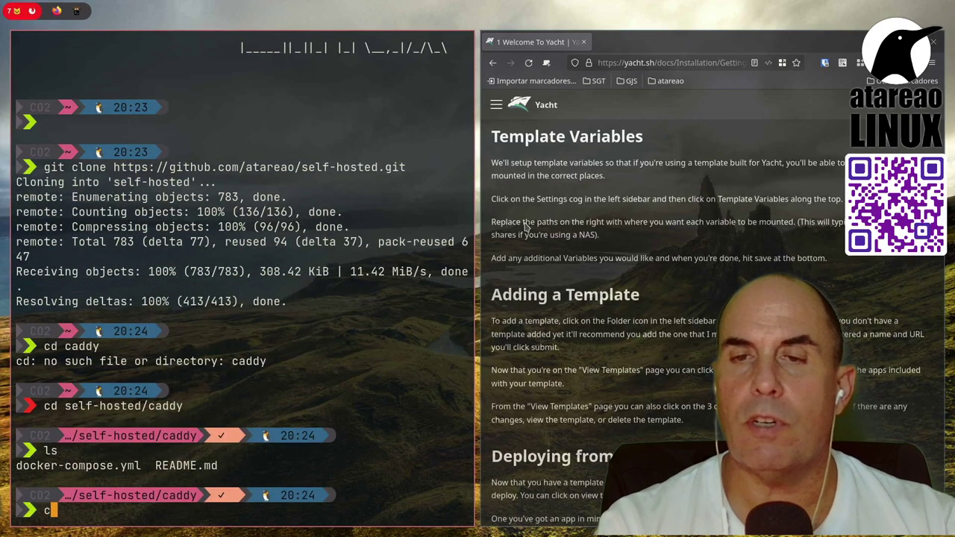
{"action": "key", "text": "BackSpace"}
{"action": "key", "text": "ctrl+l"}
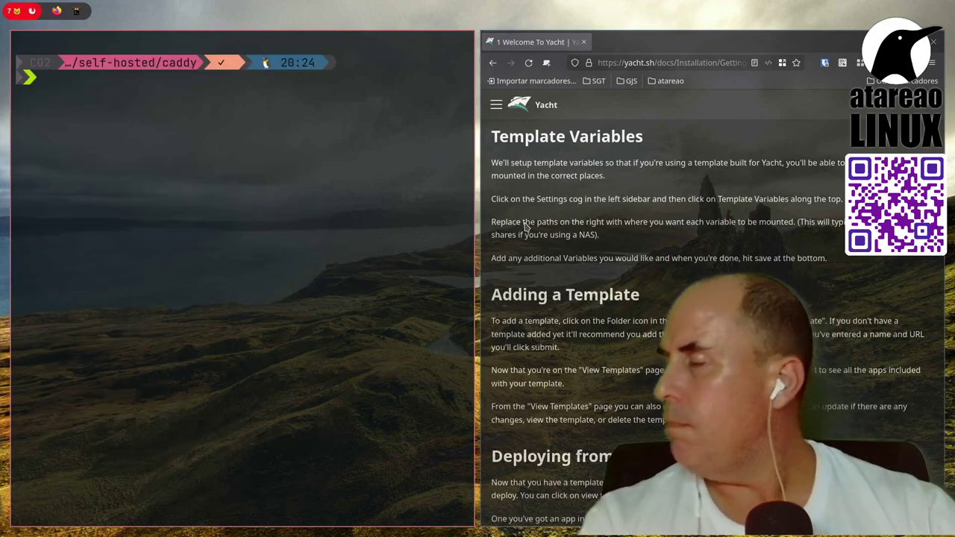
Create the Docker network named proxy with 'docker network create proxy'
{"action": "type", "text": "docker crea"}
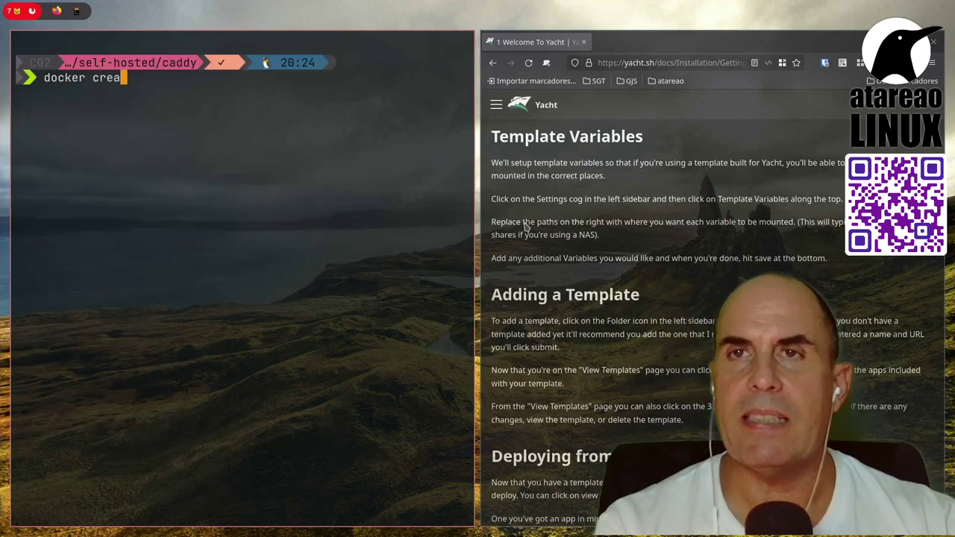
{"action": "type", "text": "te proxy"}
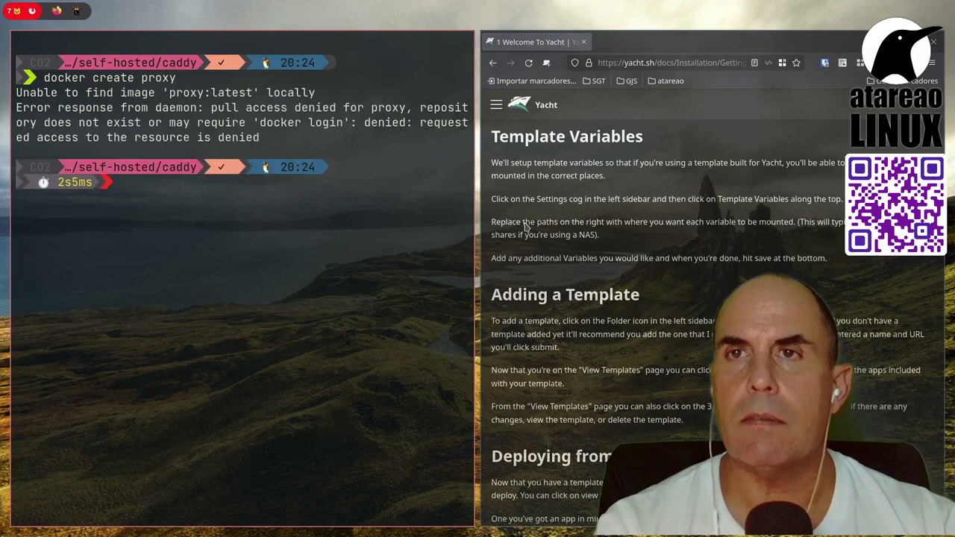
{"action": "key", "text": "Up"}
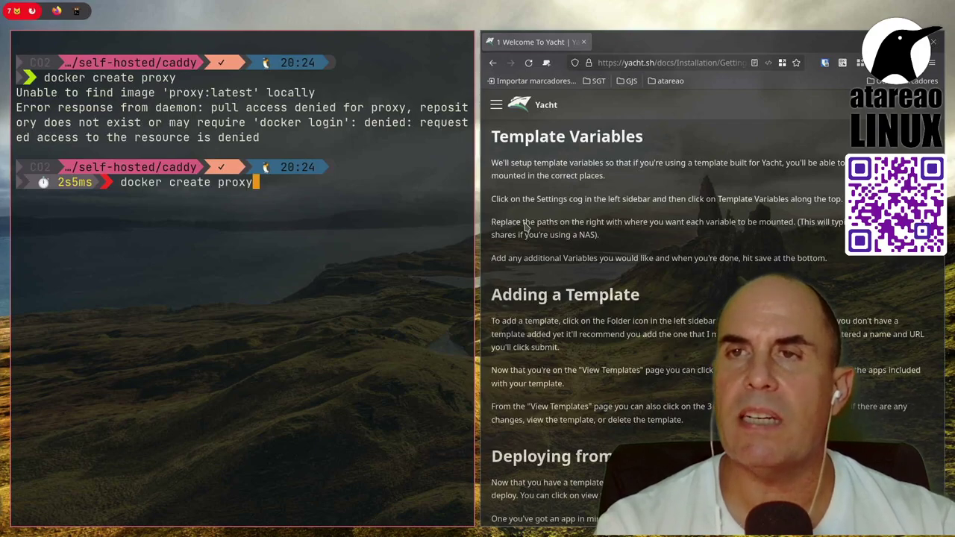
{"action": "key", "text": "BackSpace"}
{"action": "key", "text": "BackSpace"}
{"action": "key", "text": "BackSpace"}
{"action": "type", "text": "net"}
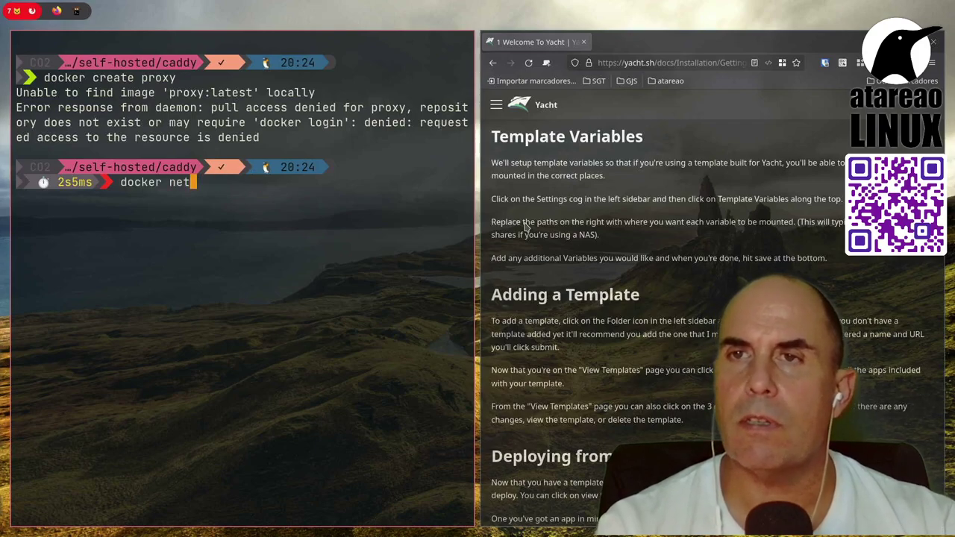
{"action": "type", "text": "work cr"}
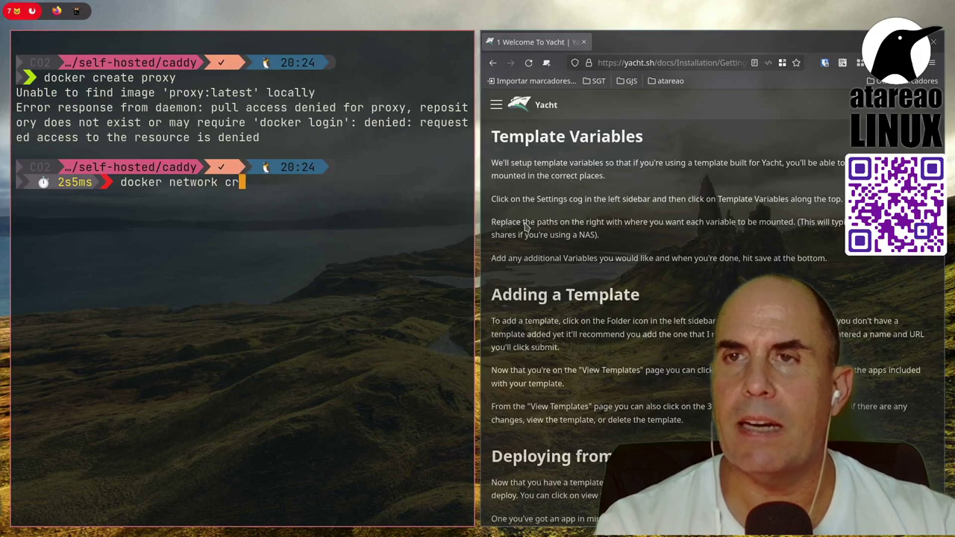
{"action": "type", "text": "eate prox"}
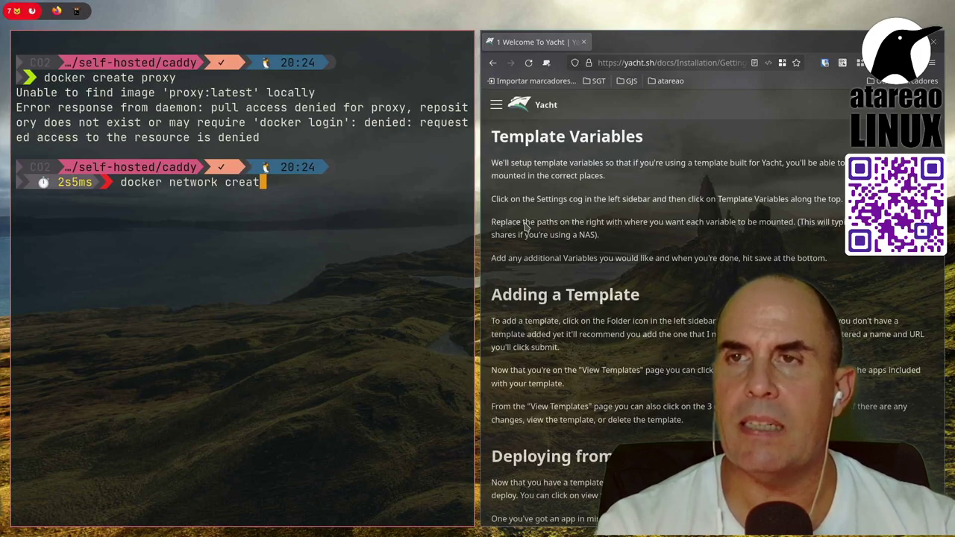
{"action": "type", "text": "y"}
{"action": "key", "text": "Return"}
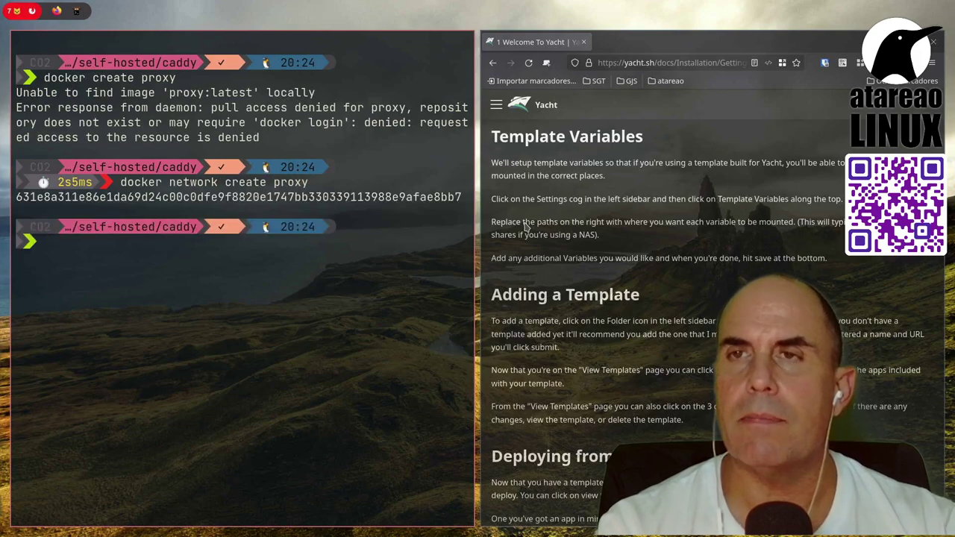
Start the Caddy container caddy_caddy_1 with 'docker-compose up -d'
{"action": "type", "text": "docker-co"}
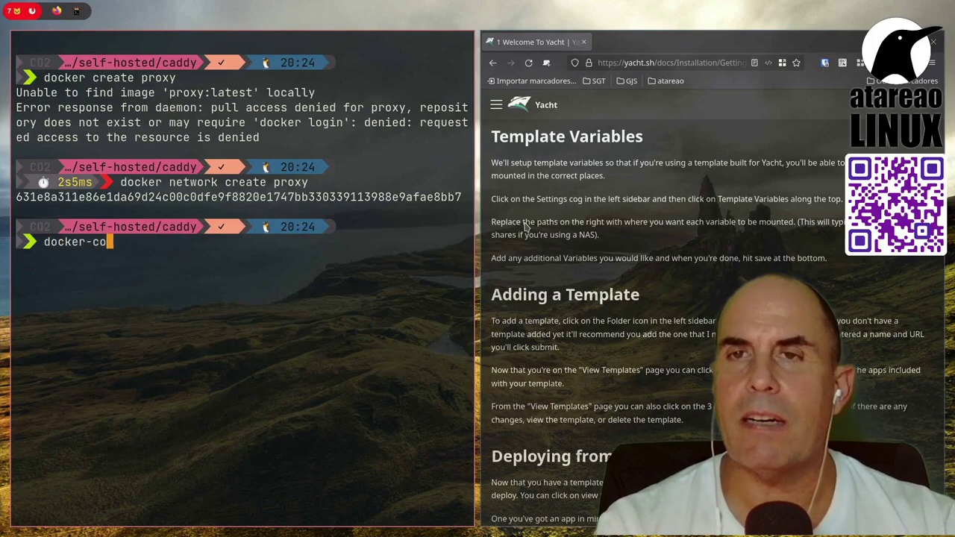
{"action": "type", "text": "mpose up -d"}
{"action": "key", "text": "Return"}
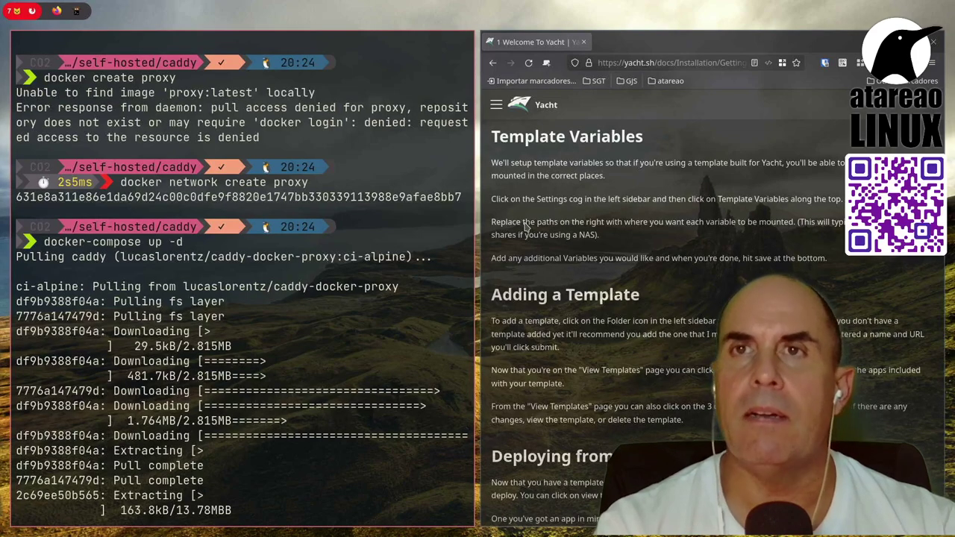
{"action": "key", "text": "Return"}
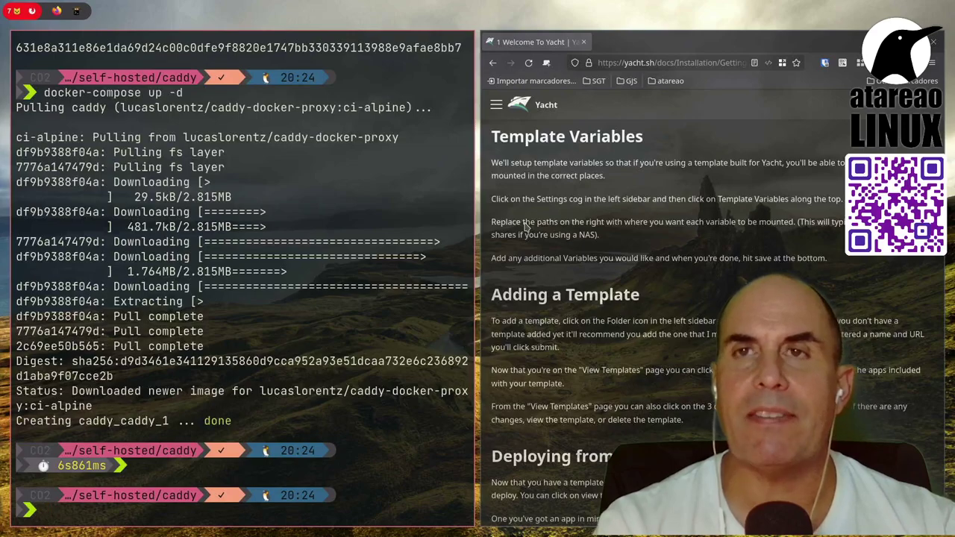
{"action": "type", "text": "cd ../y"}
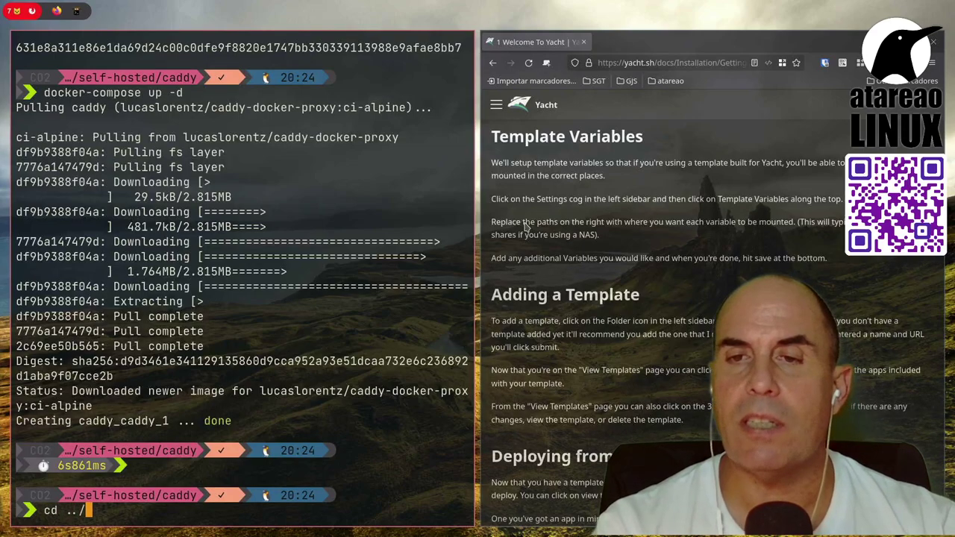
{"action": "type", "text": "acht/"}
Enter the yacht folder, list its files, and read the README.md installation notes
{"action": "key", "text": "Return"}
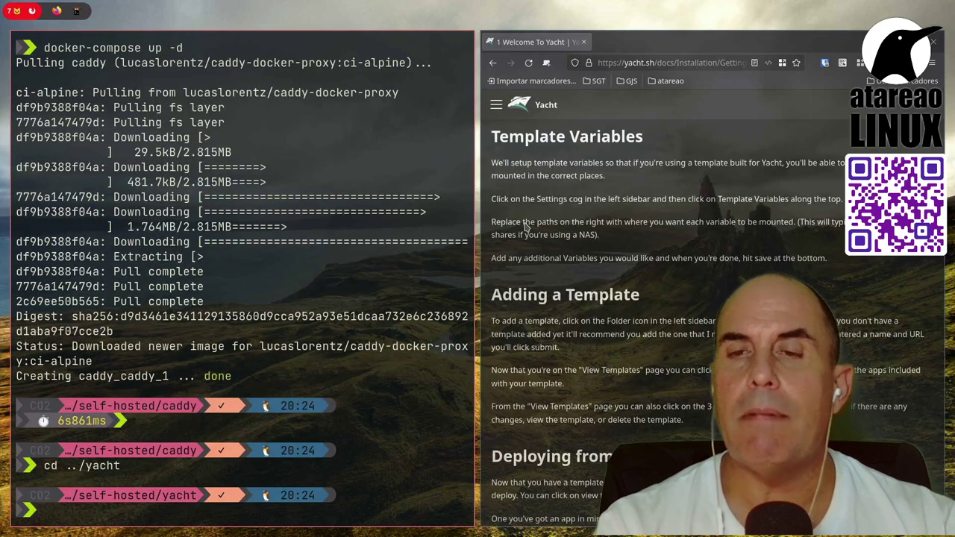
{"action": "type", "text": "ls"}
{"action": "key", "text": "Return"}
{"action": "type", "text": "cat RE"}
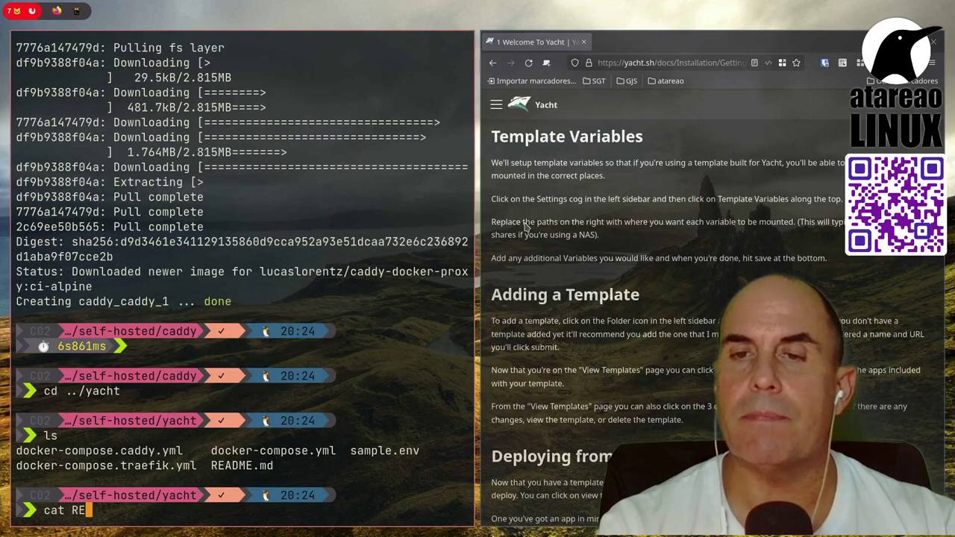
{"action": "key", "text": "Tab"}
{"action": "key", "text": "Return"}
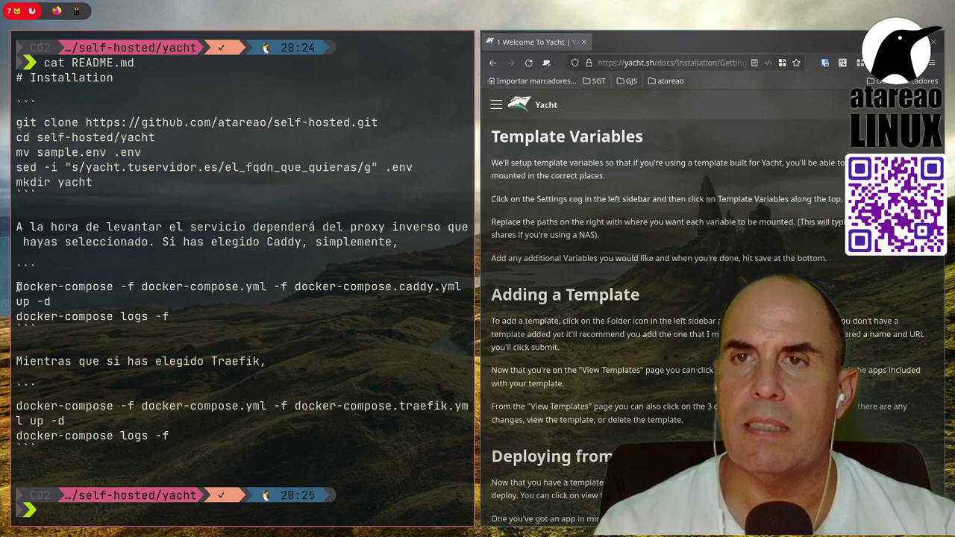
{"action": "triple_click", "coordinate": [37, 184]}
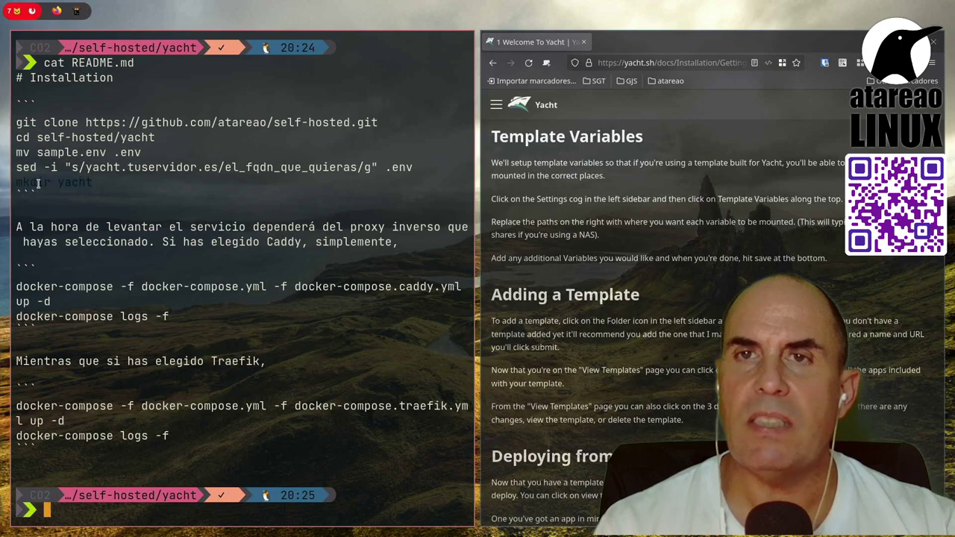
{"action": "left_click", "coordinate": [37, 183]}
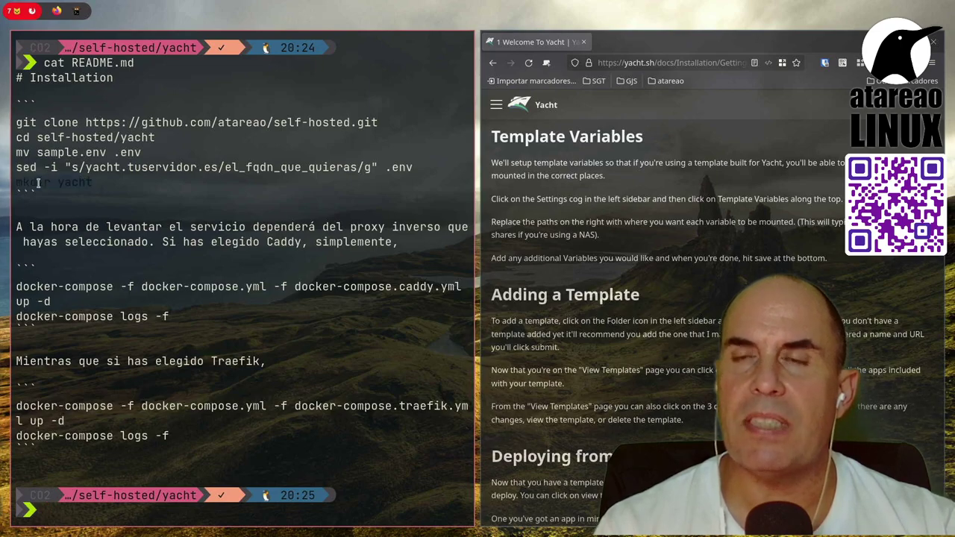
{"action": "triple_click", "coordinate": [39, 164]}
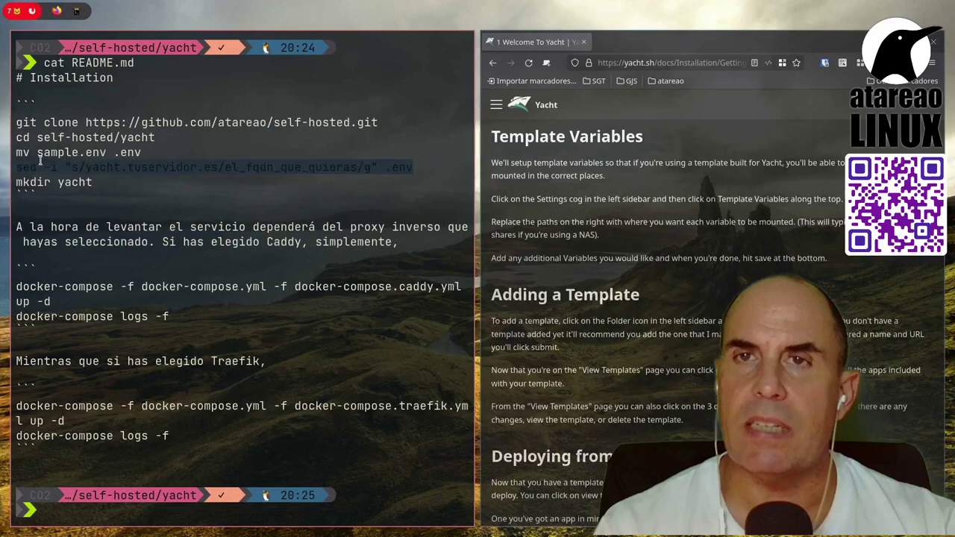
Copy sample.env to .env
{"action": "type", "text": "cp"}
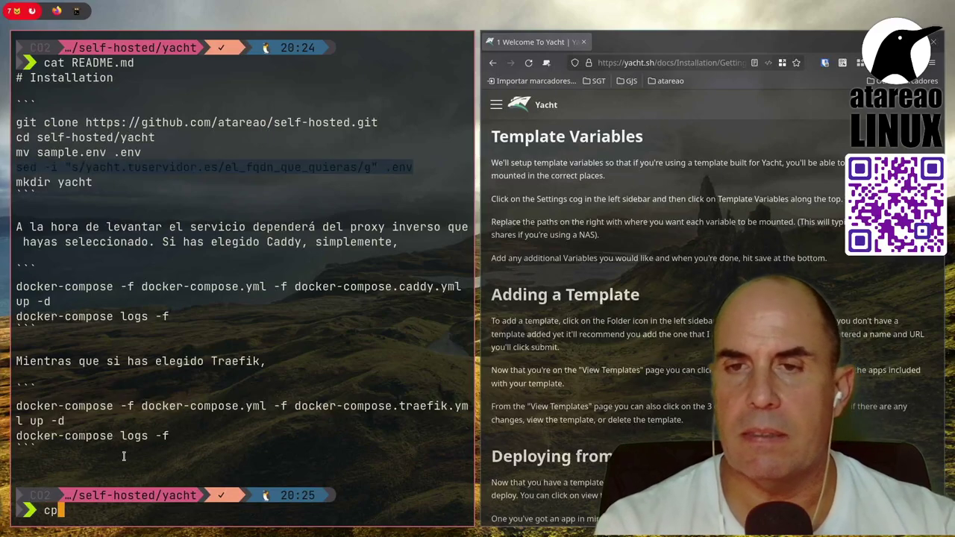
{"action": "type", "text": " sam"}
{"action": "key", "text": "Tab"}
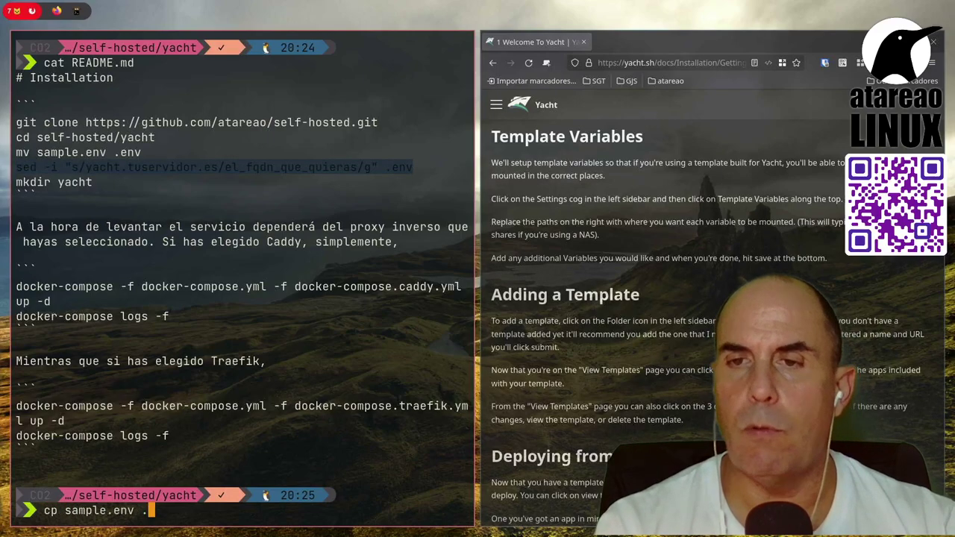
{"action": "type", "text": "env"}
{"action": "key", "text": "Return"}
Change the .env FQDN domain from tuservidor to servidorlinux in vim and save
{"action": "type", "text": "v.env"}
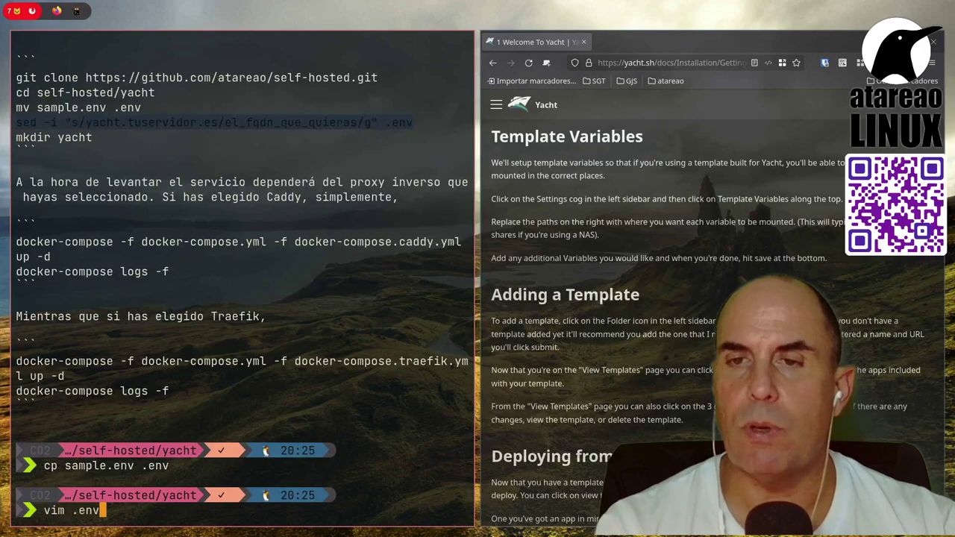
{"action": "key", "text": "Return"}
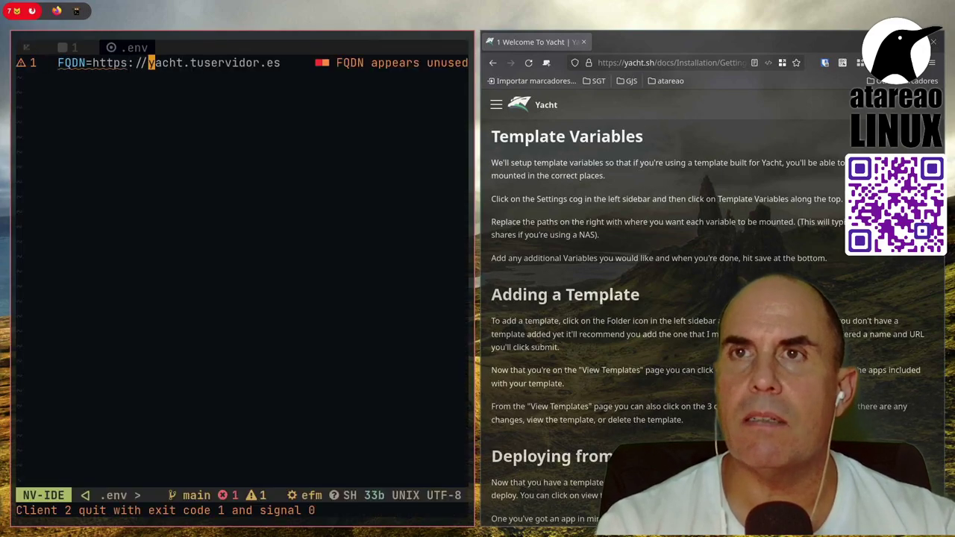
{"action": "key", "text": "l"}
{"action": "key", "text": "l"}
{"action": "key", "text": "l"}
{"action": "key", "text": "l"}
{"action": "key", "text": "l"}
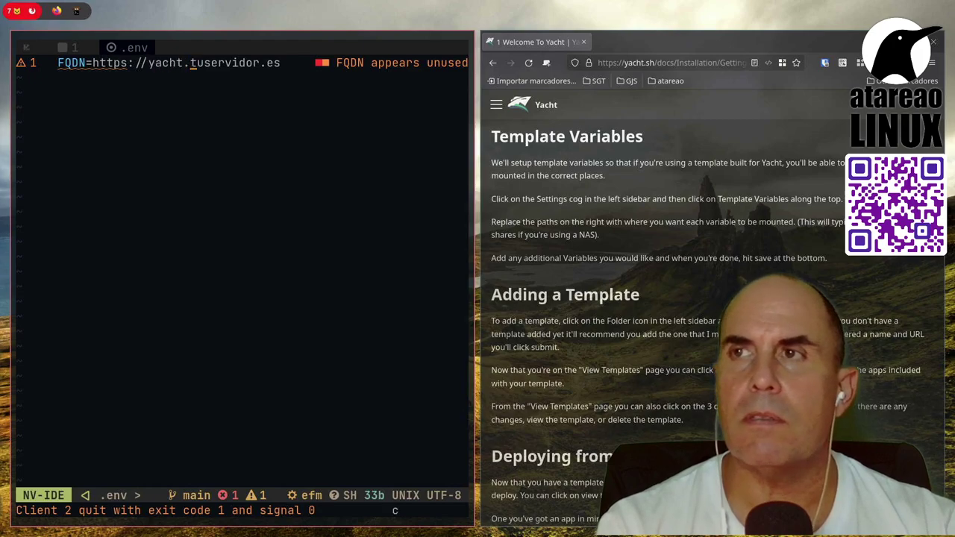
{"action": "type", "text": "cwservidorlin"}
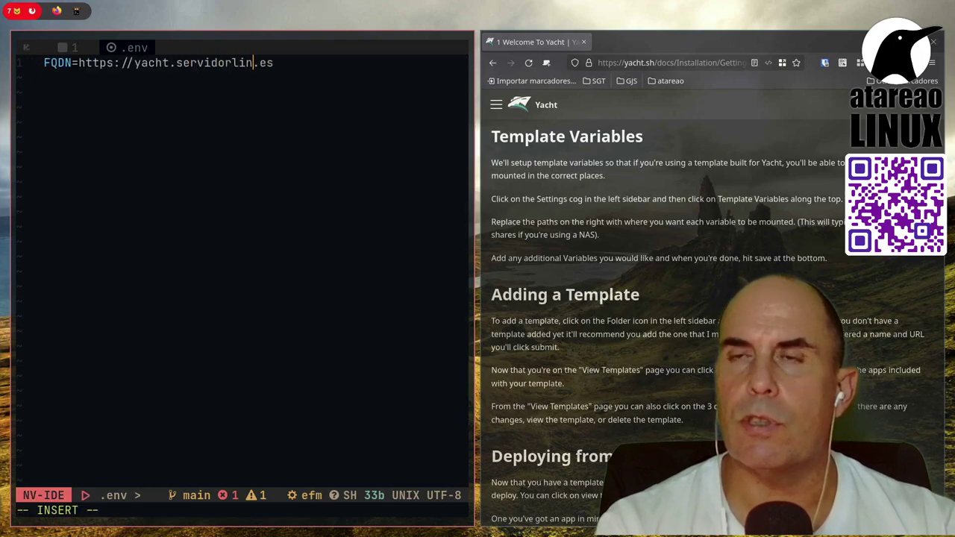
{"action": "type", "text": "ux"}
{"action": "key", "text": "Escape"}
{"action": "type", "text": ":wqa"}
{"action": "key", "text": "Return"}
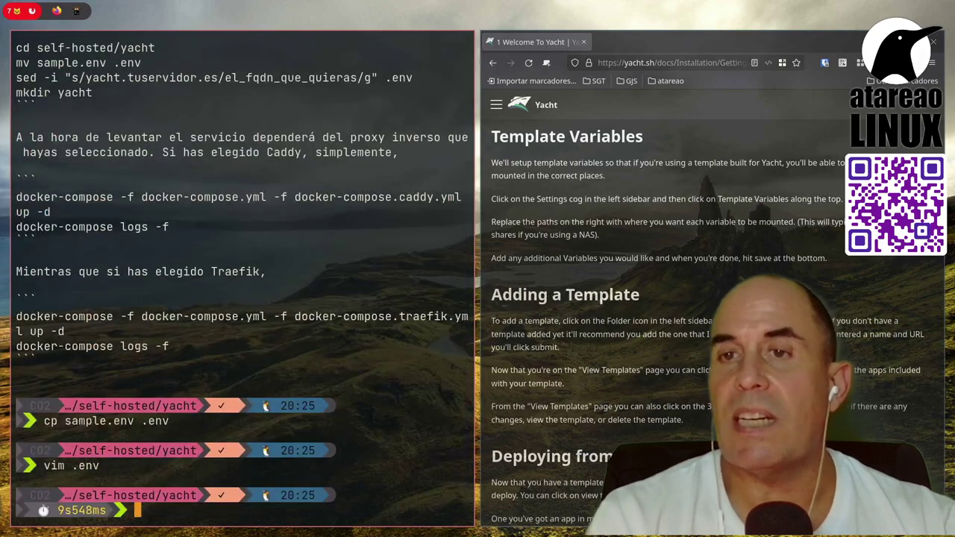
List the yacht folder with 'ls -la' to confirm .env is saved
{"action": "type", "text": "ls-"}
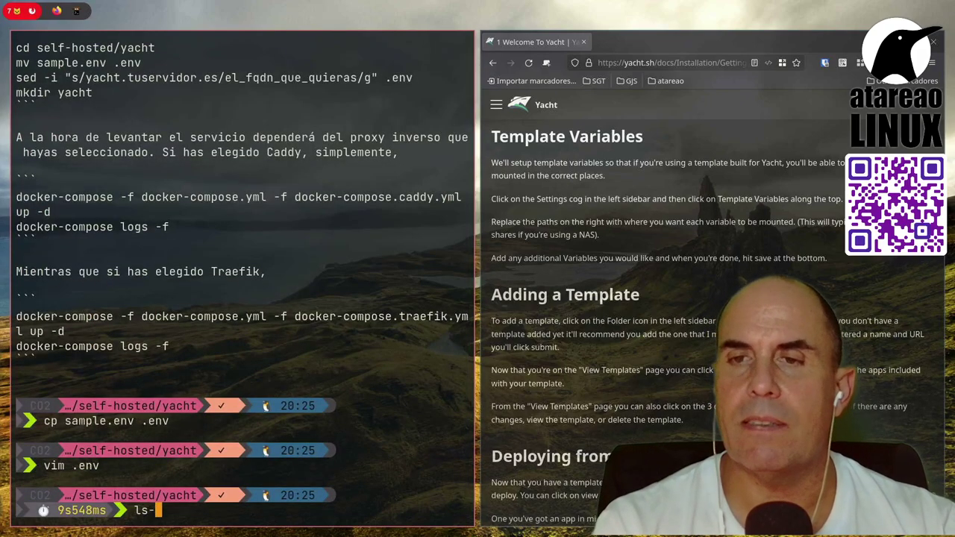
{"action": "key", "text": "BackSpace"}
{"action": "type", "text": "-la"}
{"action": "key", "text": "Return"}
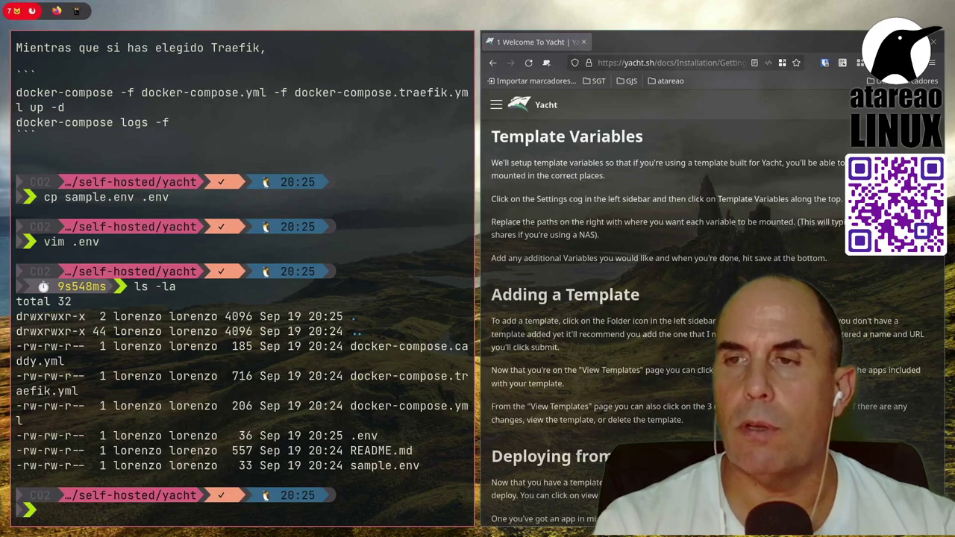
Run docker-compose with docker-compose.yml and docker-compose.caddy.yml detached to create the yacht container
{"action": "type", "text": "docker-comp"}
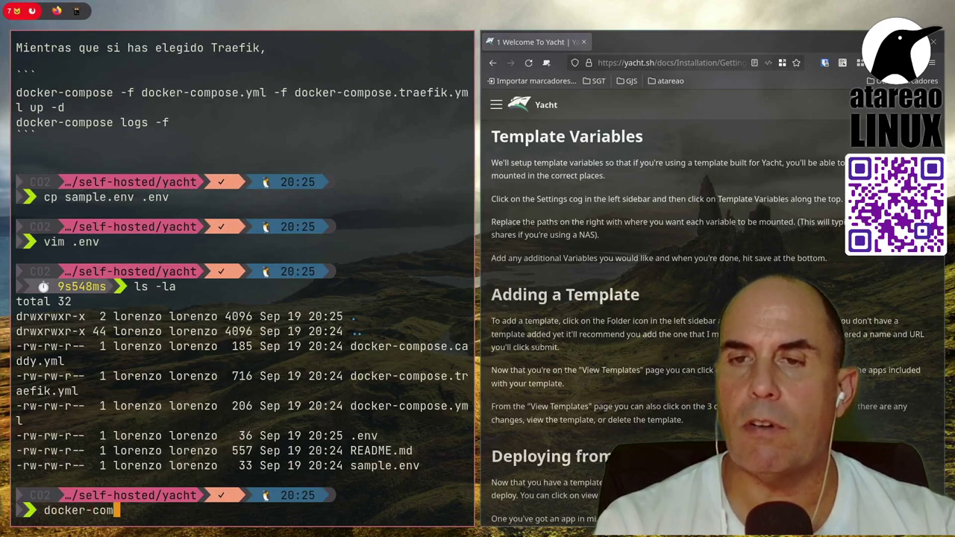
{"action": "type", "text": "ose -f"}
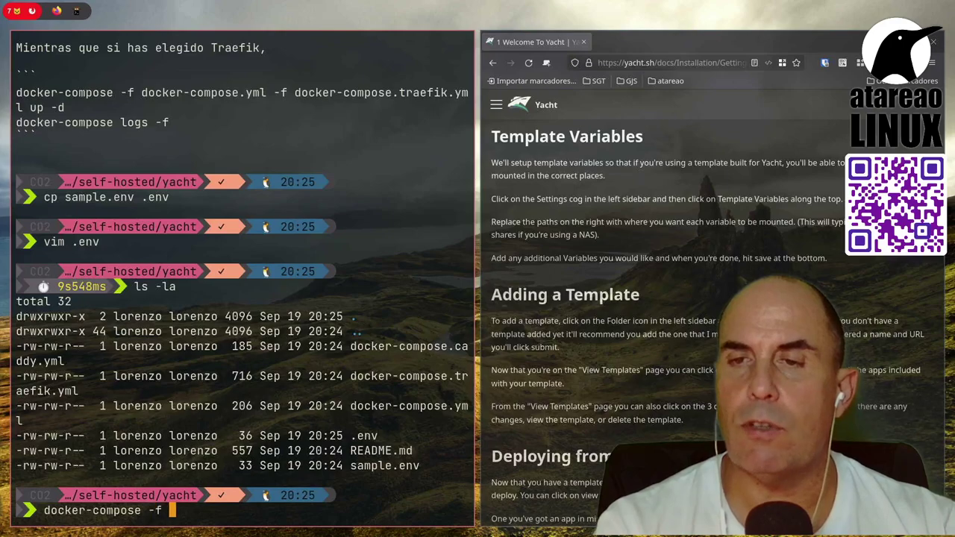
{"action": "type", "text": " docker-compose."}
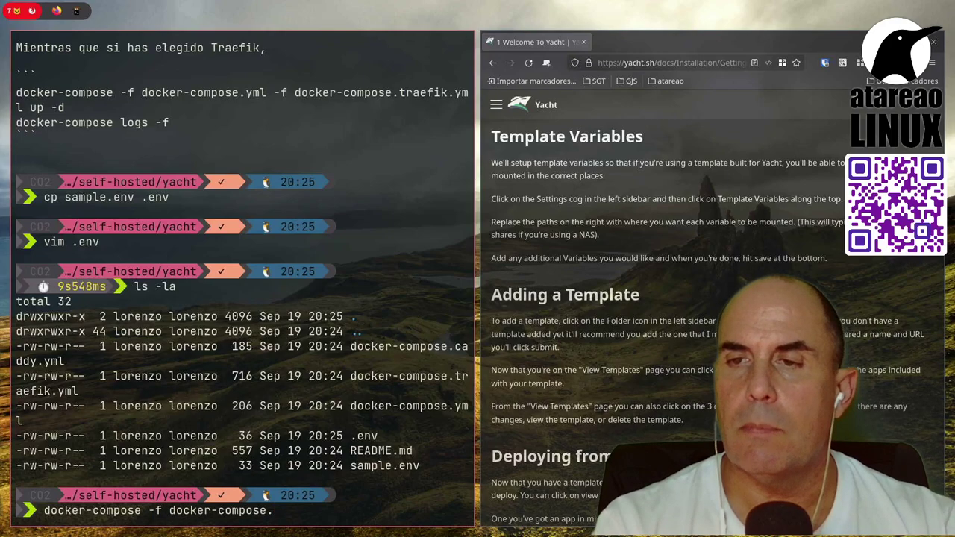
{"action": "type", "text": "yml -f docker-compose."}
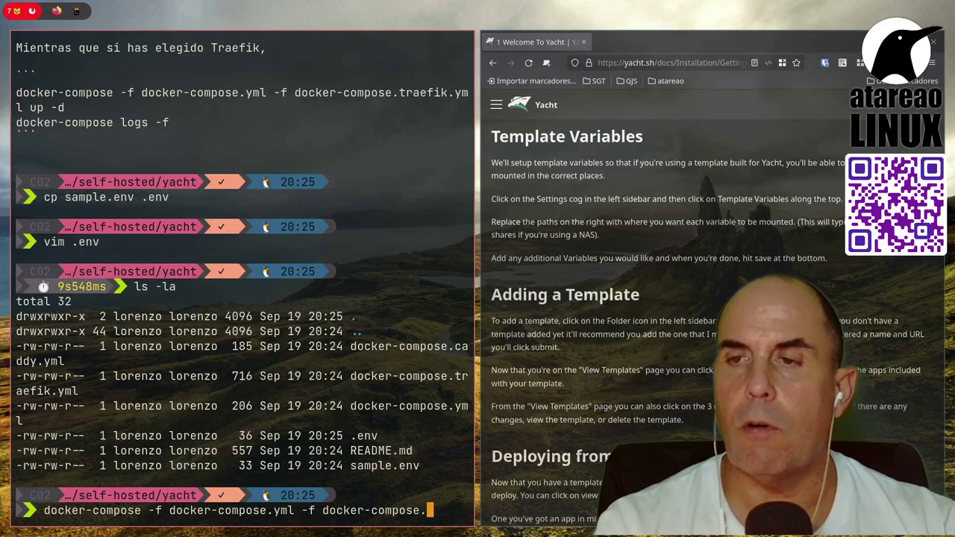
{"action": "type", "text": "ca"}
{"action": "key", "text": "Tab"}
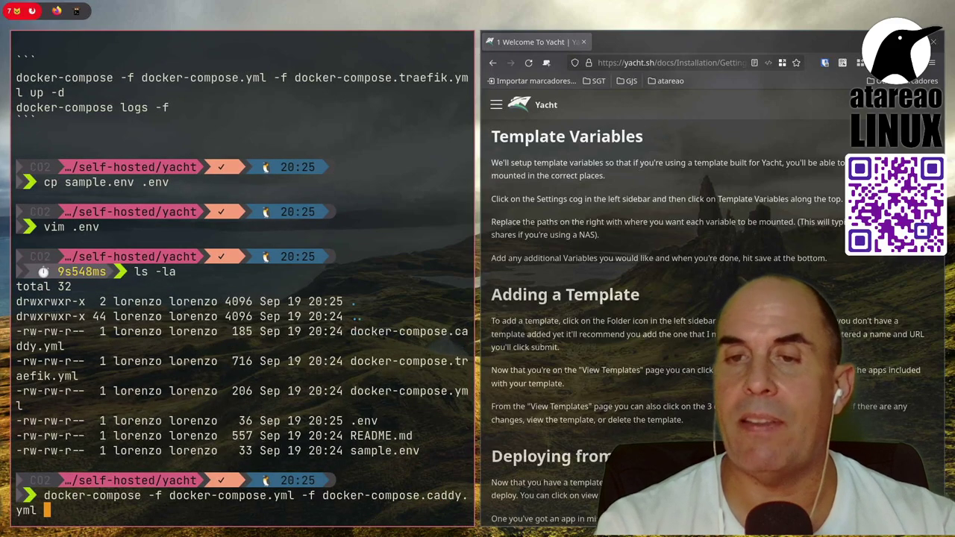
{"action": "type", "text": "u"}
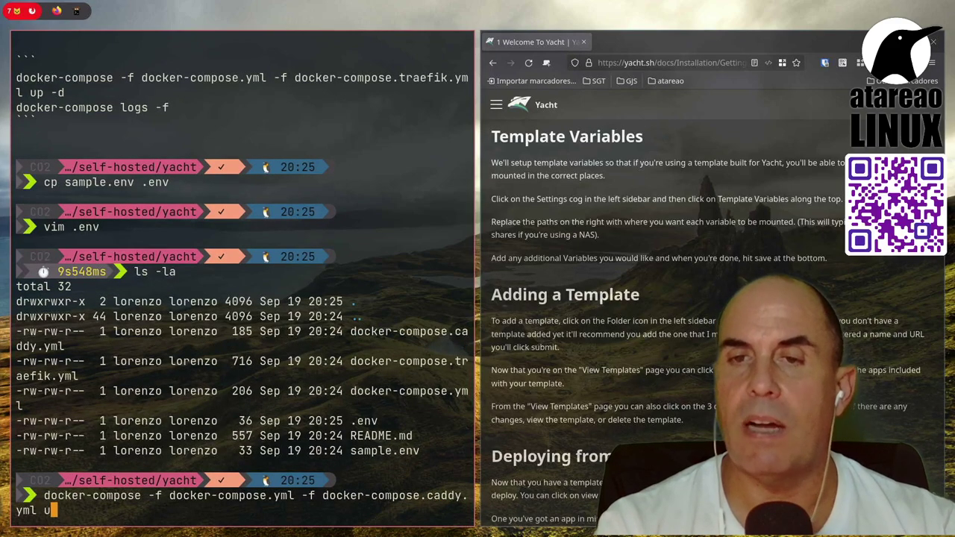
{"action": "type", "text": "p -d"}
{"action": "key", "text": "Return"}
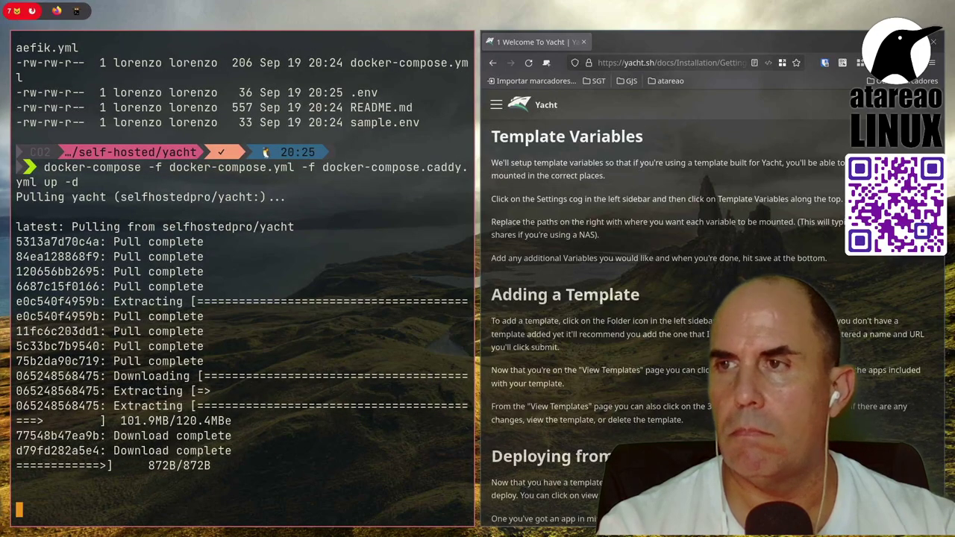
{"action": "key", "text": "Return"}
{"action": "key", "text": "Return"}
{"action": "key", "text": "Return"}
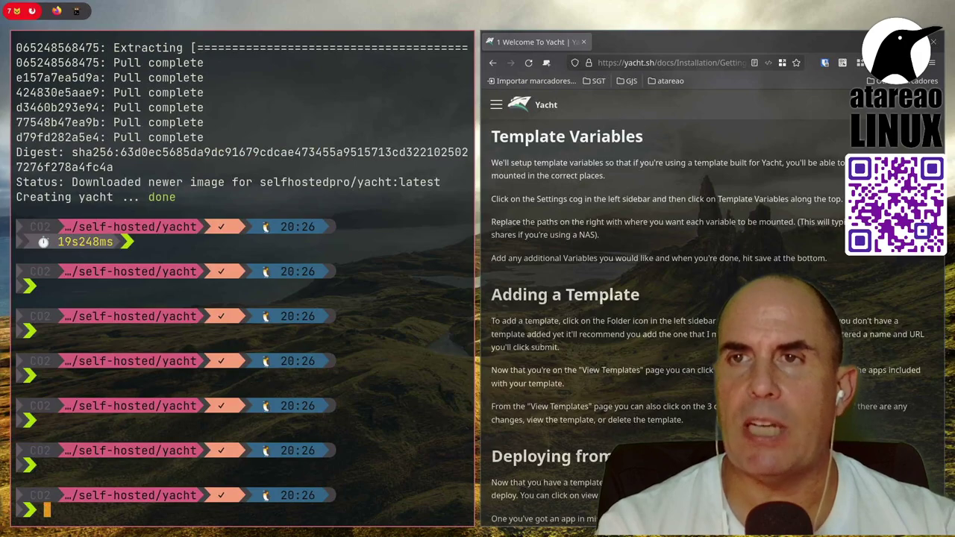
Follow 'docker-compose logs -f' until Application startup complete, then put the browser on the left
{"action": "type", "text": "docker-"}
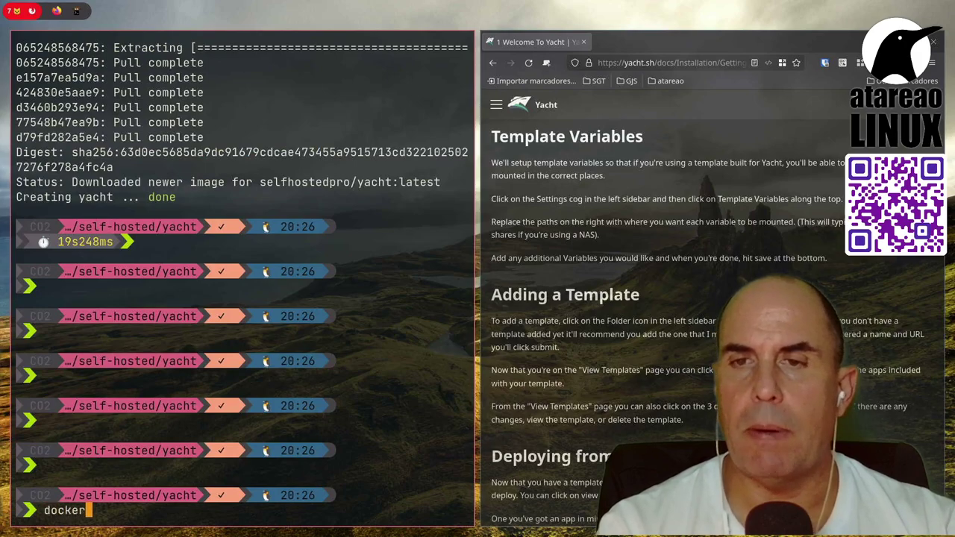
{"action": "type", "text": "compose logs"}
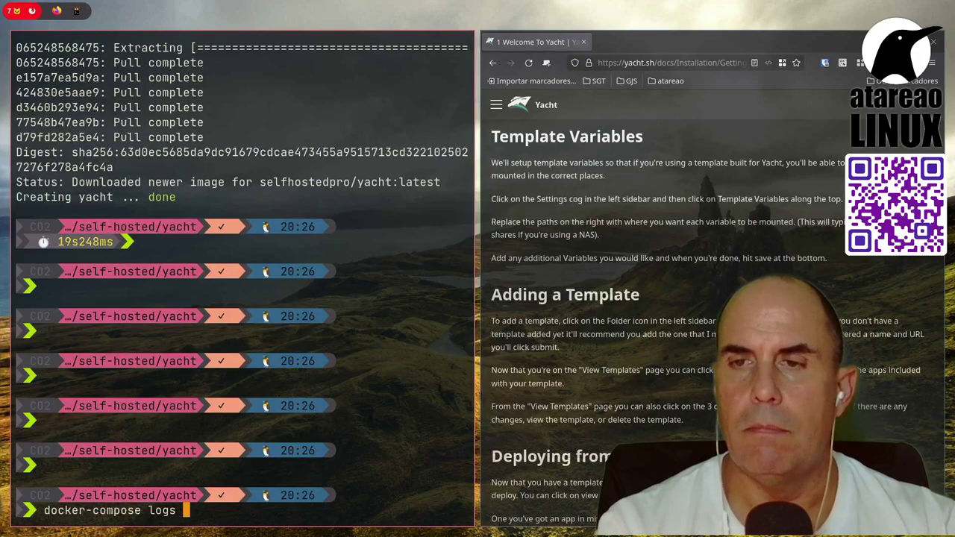
{"action": "type", "text": " -f"}
{"action": "key", "text": "Return"}
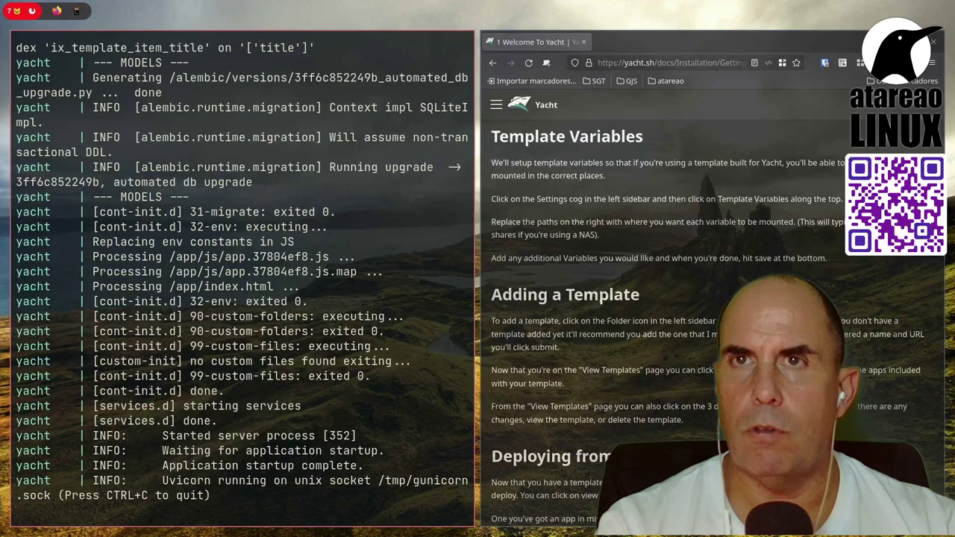
{"action": "key", "text": "Return"}
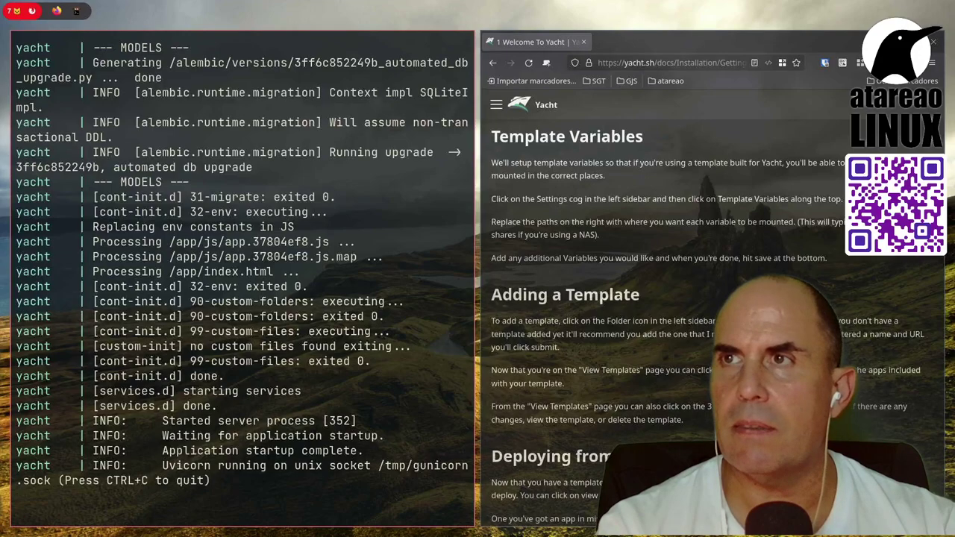
{"action": "key", "text": "super+shift+Down"}
{"action": "key", "text": "super+shift+Left"}
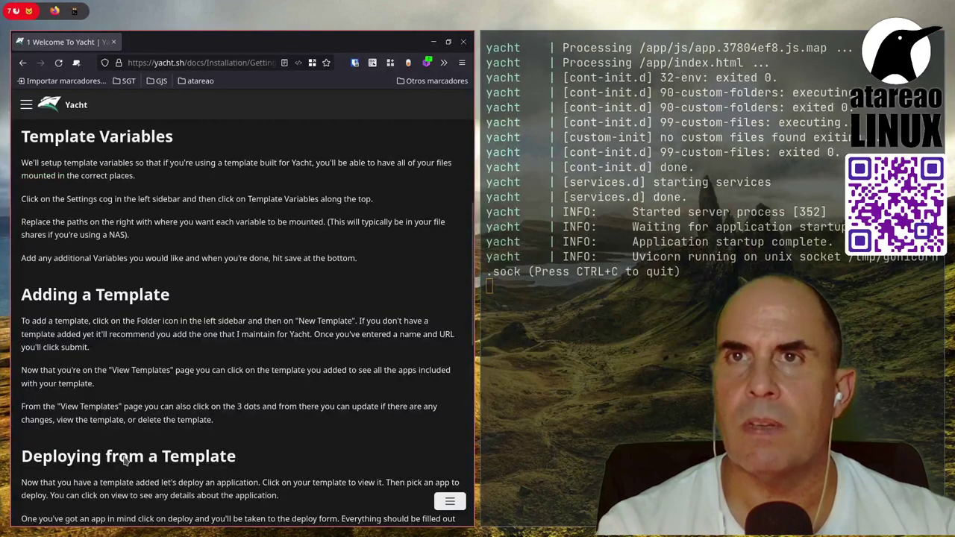
Load yacht.servidorlinux.es in a new Firefox tab
{"action": "key", "text": "ctrl+t"}
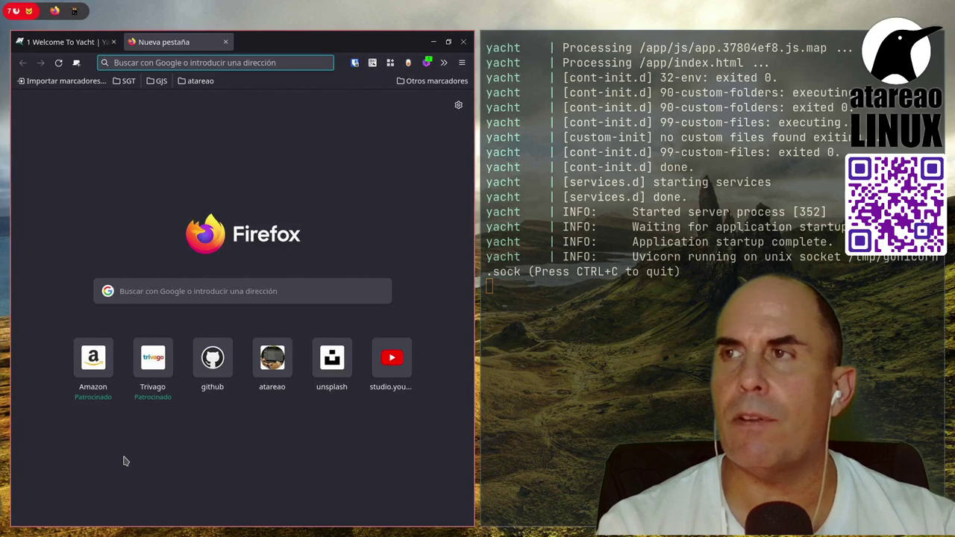
{"action": "type", "text": "yacht"}
{"action": "key", "text": "Return"}
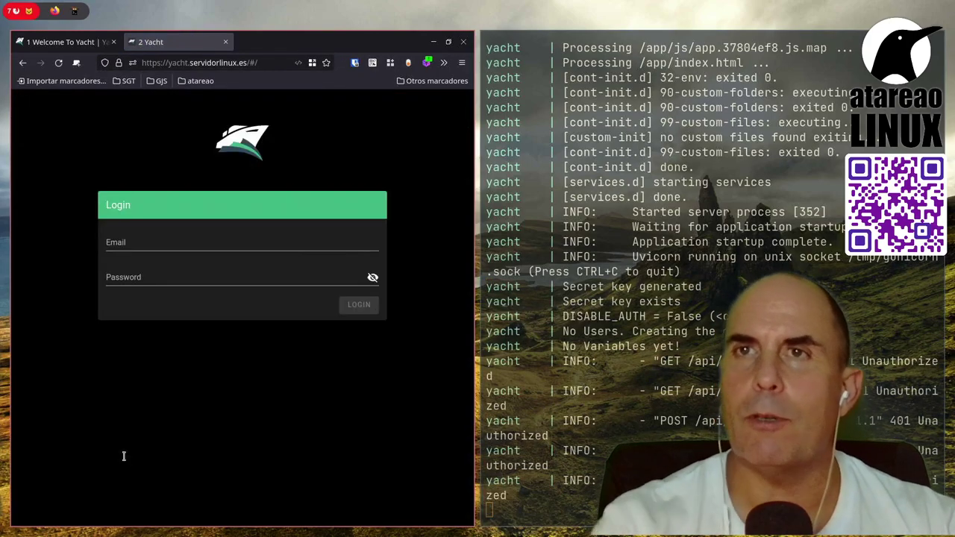
Maximize the browser over the terminal and return to the Getting Started documentation tab
{"action": "left_click", "coordinate": [587, 200]}
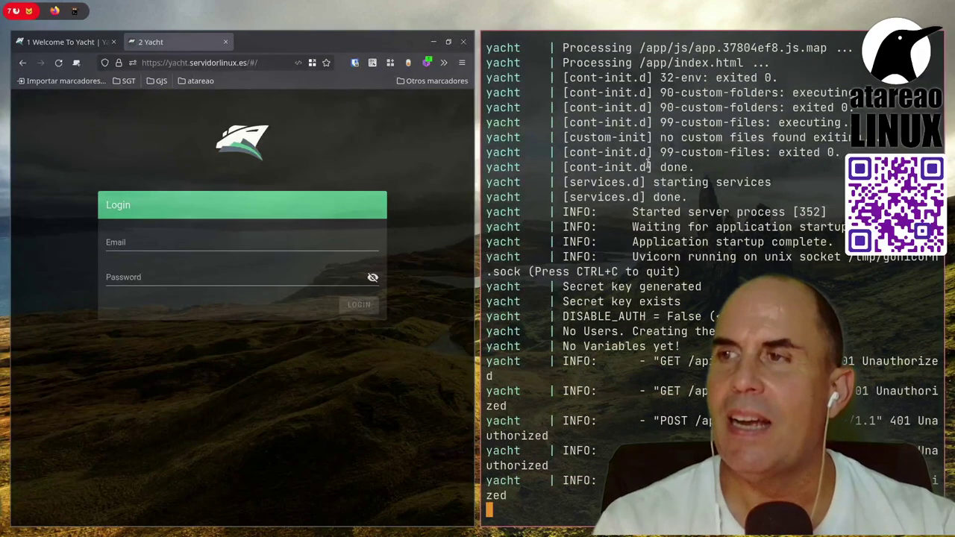
{"action": "left_click", "coordinate": [289, 91]}
{"action": "left_click", "coordinate": [649, 169]}
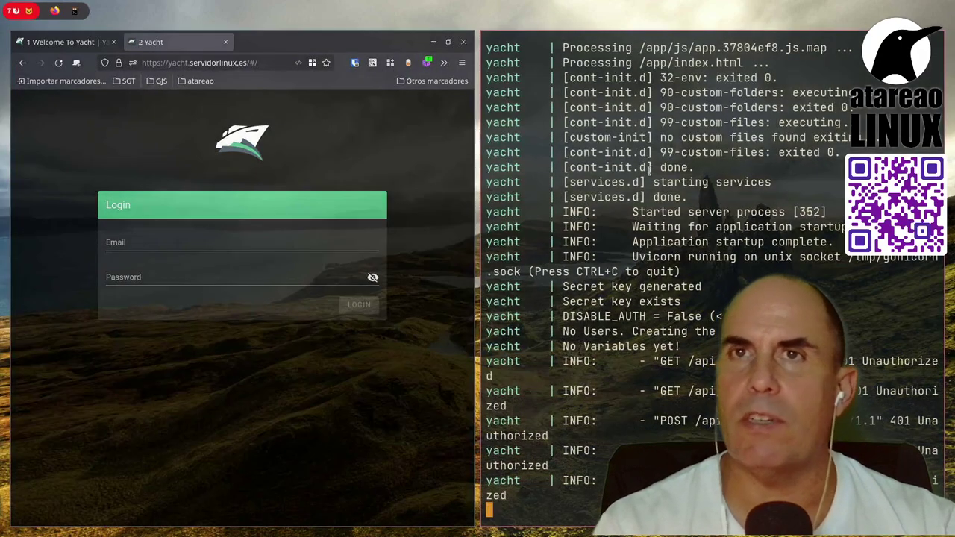
{"action": "key", "text": "alt+Tab"}
{"action": "key", "text": "super+Up"}
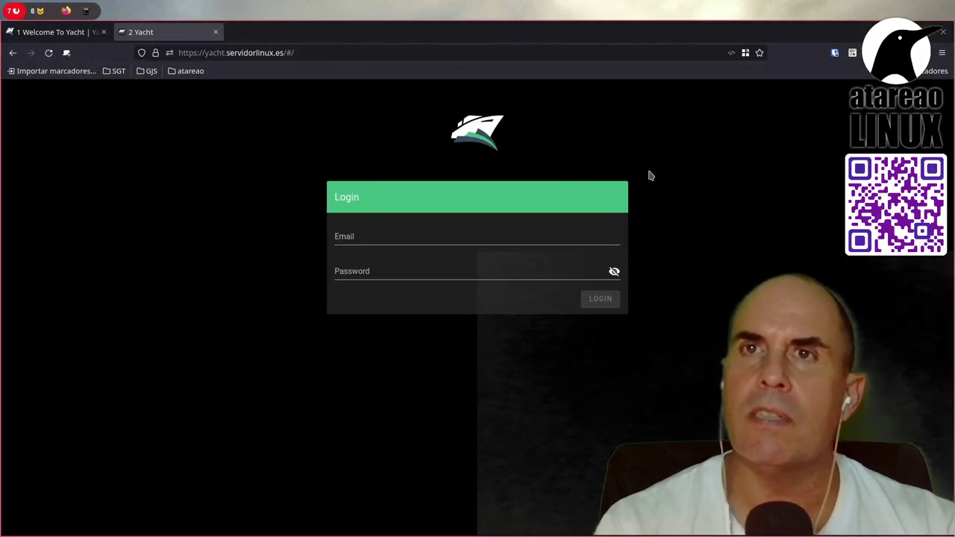
{"action": "left_click", "coordinate": [60, 32]}
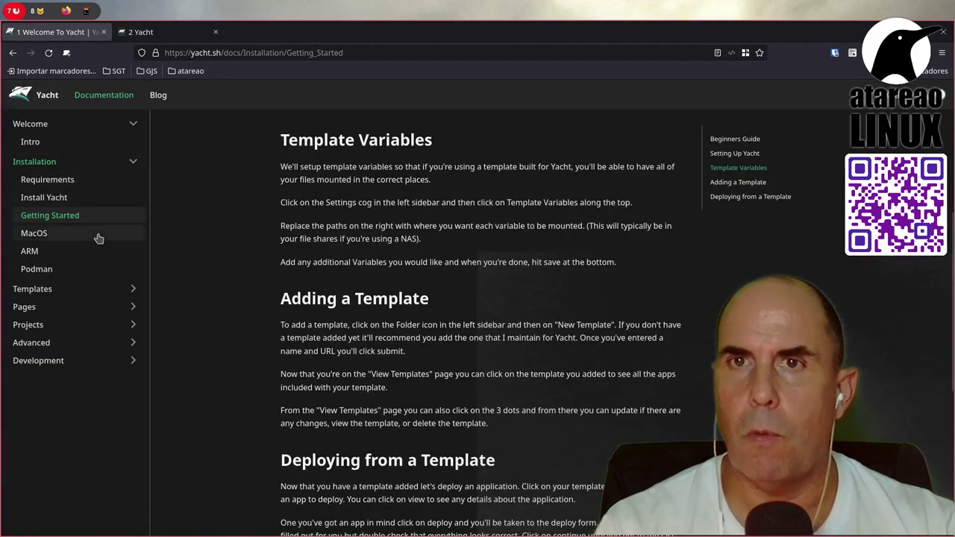
Open the Install Yacht documentation page and scroll through it
{"action": "scroll", "coordinate": [86, 235], "scroll_direction": "down", "scroll_amount": 3}
{"action": "scroll", "coordinate": [347, 277], "scroll_direction": "down", "scroll_amount": 2}
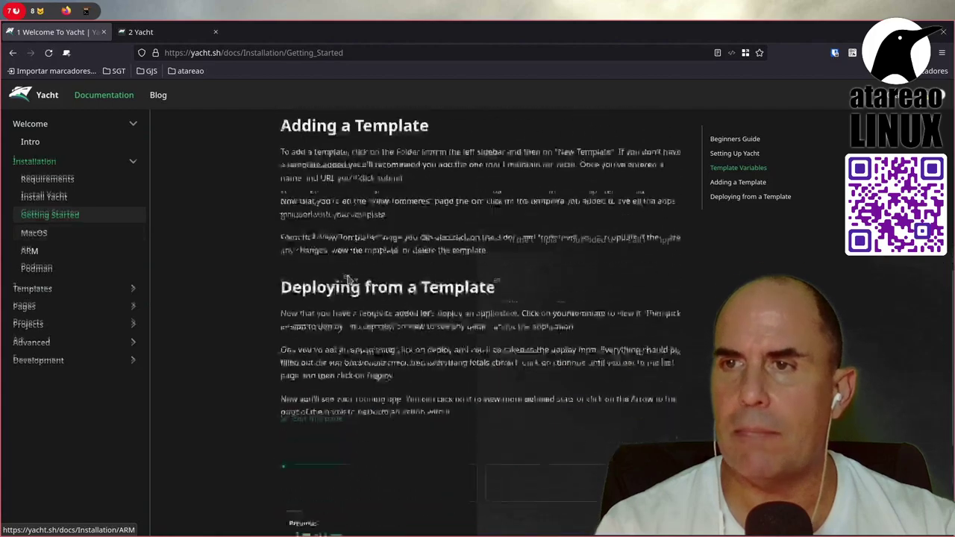
{"action": "scroll", "coordinate": [347, 277], "scroll_direction": "up", "scroll_amount": 3}
{"action": "scroll", "coordinate": [347, 276], "scroll_direction": "down", "scroll_amount": 3}
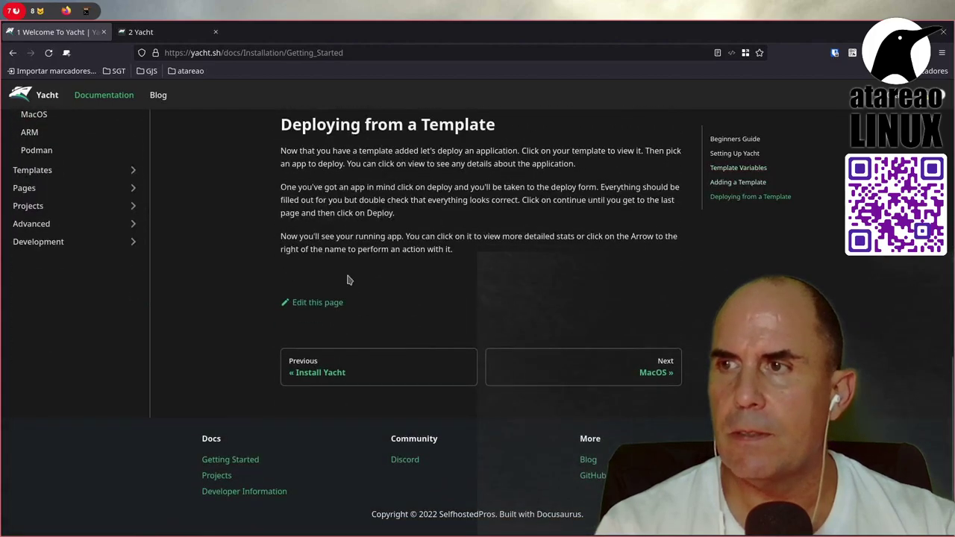
{"action": "scroll", "coordinate": [347, 280], "scroll_direction": "up", "scroll_amount": 2}
{"action": "scroll", "coordinate": [347, 279], "scroll_direction": "up", "scroll_amount": 1}
{"action": "scroll", "coordinate": [347, 280], "scroll_direction": "up", "scroll_amount": 2}
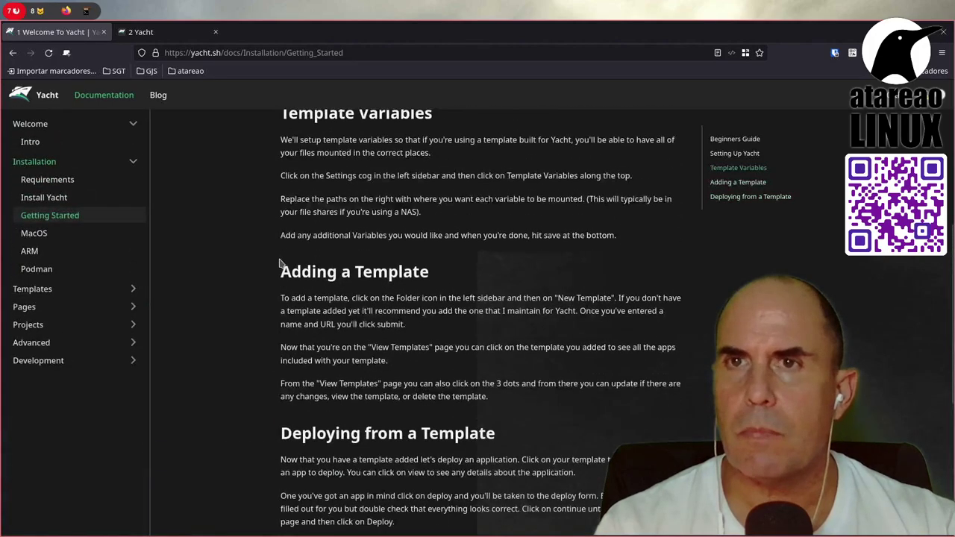
{"action": "left_click", "coordinate": [46, 199]}
{"action": "scroll", "coordinate": [361, 248], "scroll_direction": "down", "scroll_amount": 3}
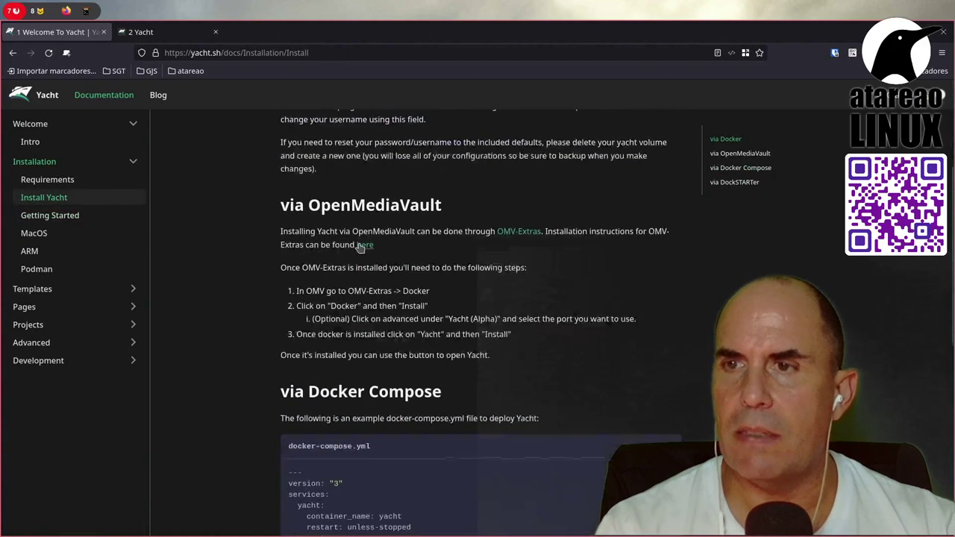
{"action": "scroll", "coordinate": [360, 249], "scroll_direction": "down", "scroll_amount": 3}
{"action": "scroll", "coordinate": [358, 245], "scroll_direction": "down", "scroll_amount": 2}
{"action": "scroll", "coordinate": [358, 247], "scroll_direction": "down", "scroll_amount": 1}
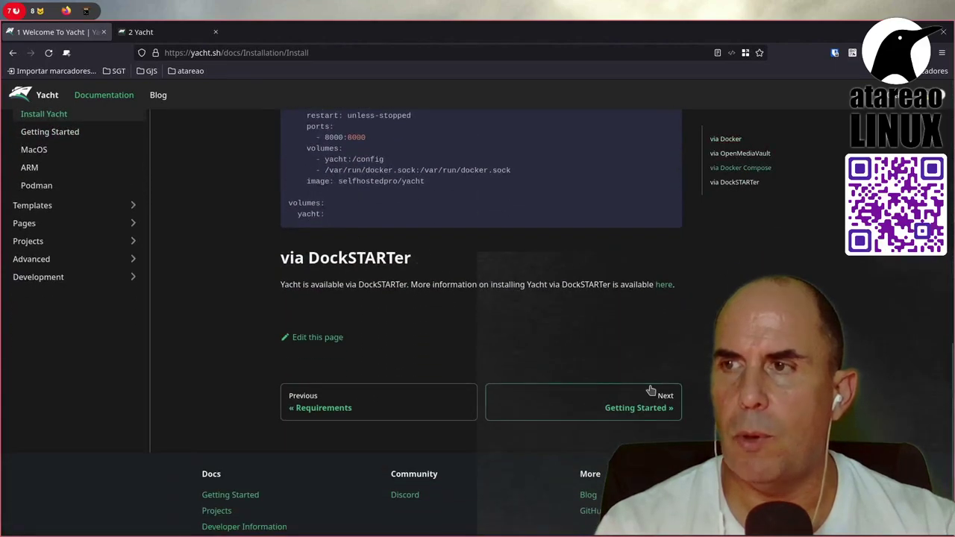
Page through the Getting Started, MacOS, ARM, Podman and Templates Explained docs
{"action": "left_click", "coordinate": [647, 410]}
{"action": "scroll", "coordinate": [526, 292], "scroll_direction": "down", "scroll_amount": 1}
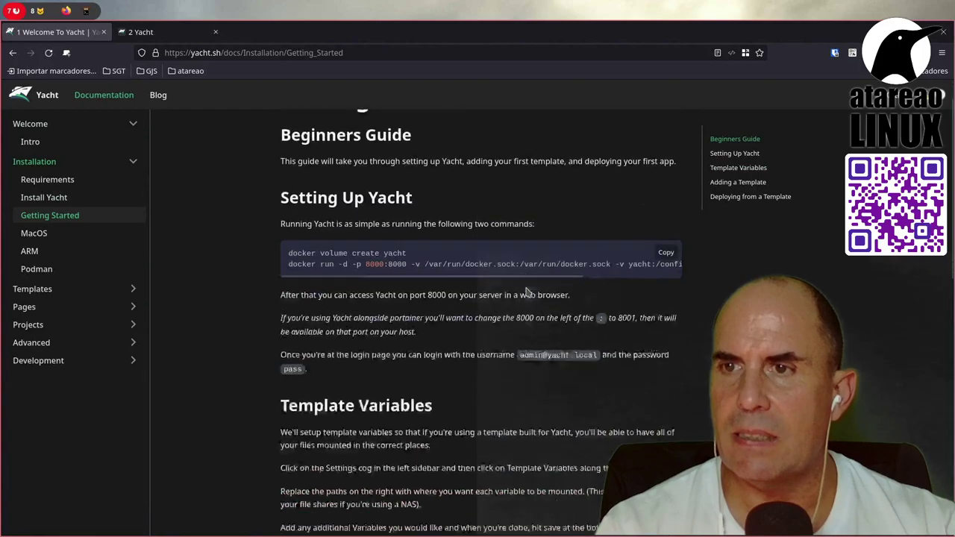
{"action": "scroll", "coordinate": [527, 293], "scroll_direction": "down", "scroll_amount": 3}
{"action": "scroll", "coordinate": [526, 293], "scroll_direction": "down", "scroll_amount": 3}
{"action": "scroll", "coordinate": [526, 292], "scroll_direction": "down", "scroll_amount": 4}
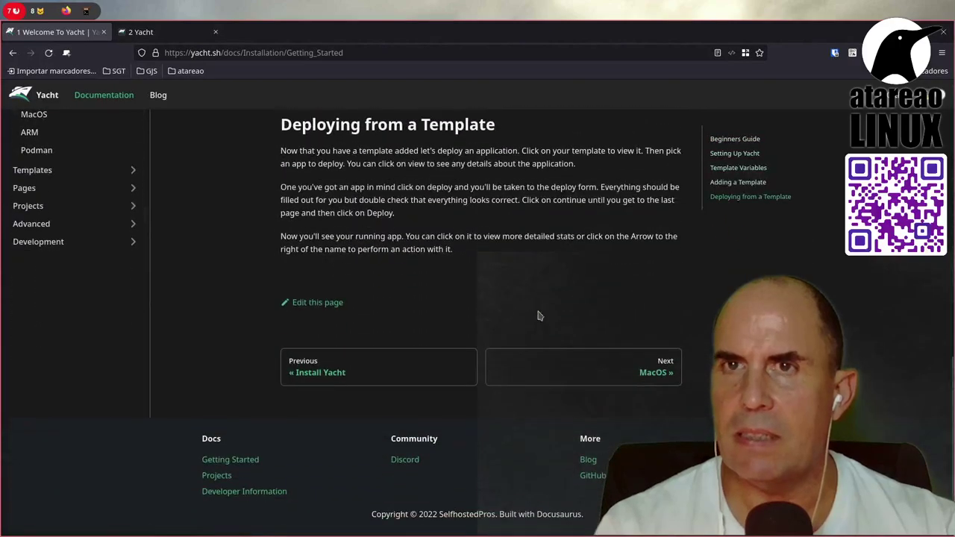
{"action": "left_click", "coordinate": [635, 376]}
{"action": "scroll", "coordinate": [635, 376], "scroll_direction": "down", "scroll_amount": 5}
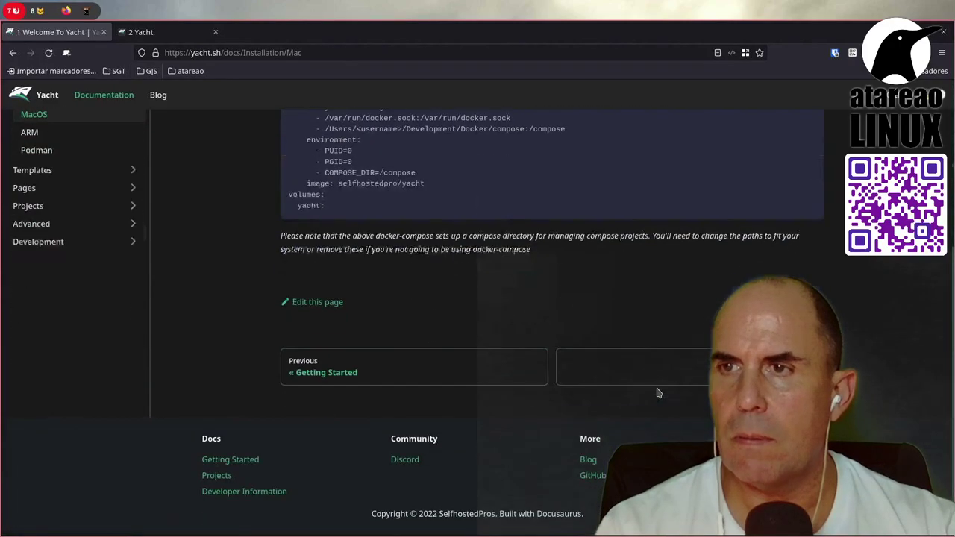
{"action": "left_click", "coordinate": [791, 369]}
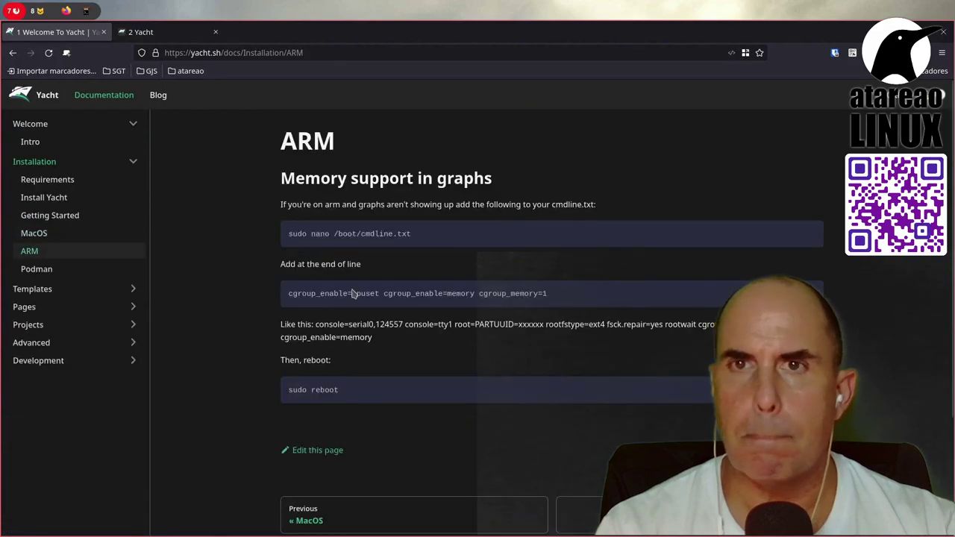
{"action": "left_click", "coordinate": [72, 277]}
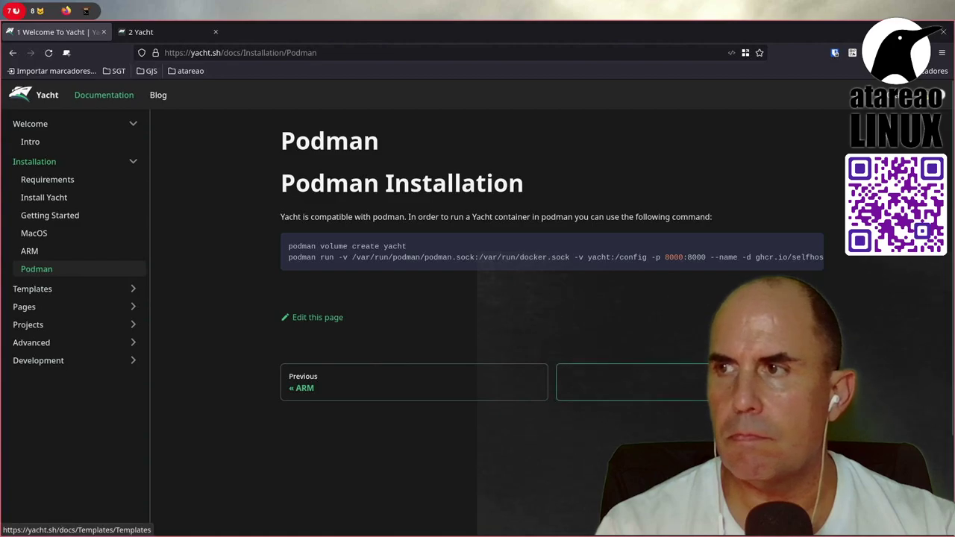
{"action": "left_click", "coordinate": [784, 382]}
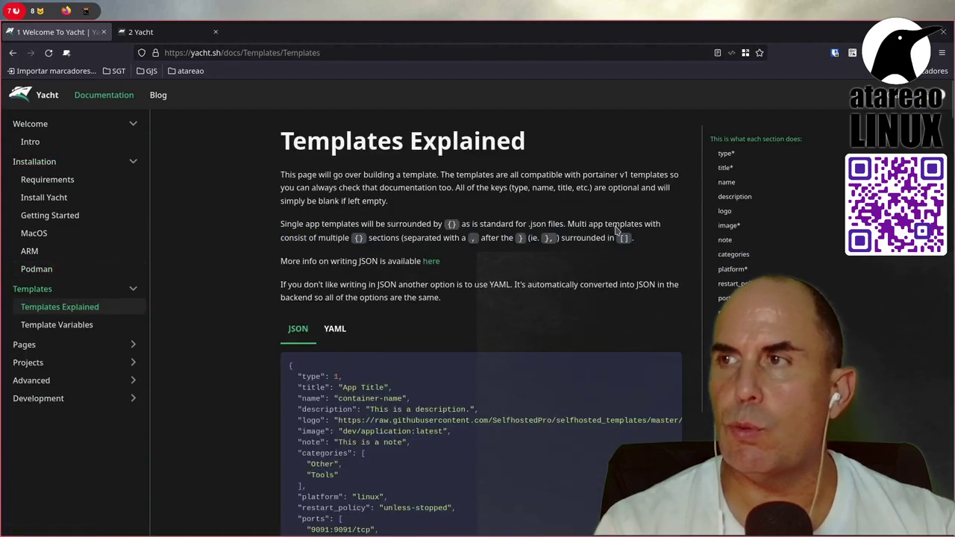
Browse the Pages list from Intro through Requirements back to Install Yacht
{"action": "left_click", "coordinate": [81, 346]}
{"action": "left_click", "coordinate": [30, 142]}
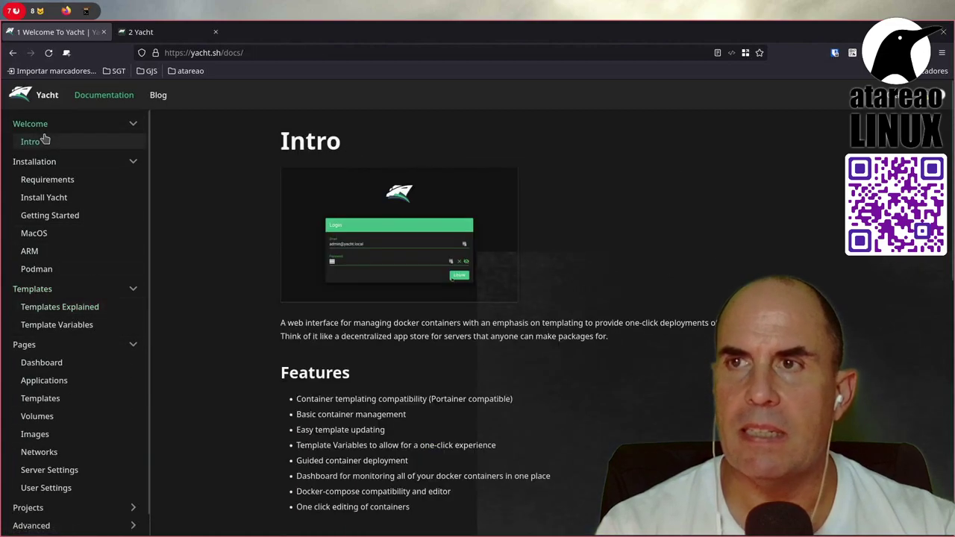
{"action": "scroll", "coordinate": [393, 234], "scroll_direction": "down", "scroll_amount": 5}
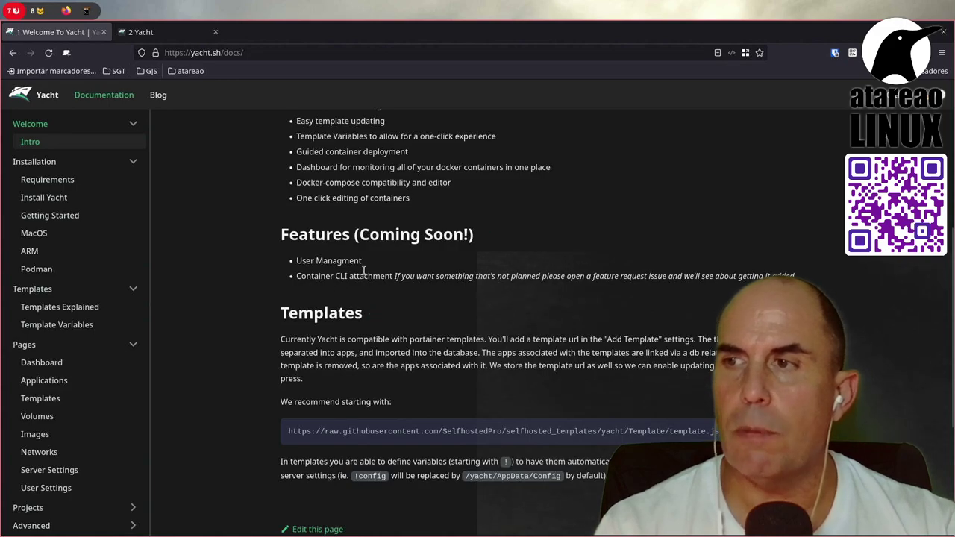
{"action": "scroll", "coordinate": [363, 271], "scroll_direction": "down", "scroll_amount": 3}
{"action": "scroll", "coordinate": [364, 271], "scroll_direction": "up", "scroll_amount": 3}
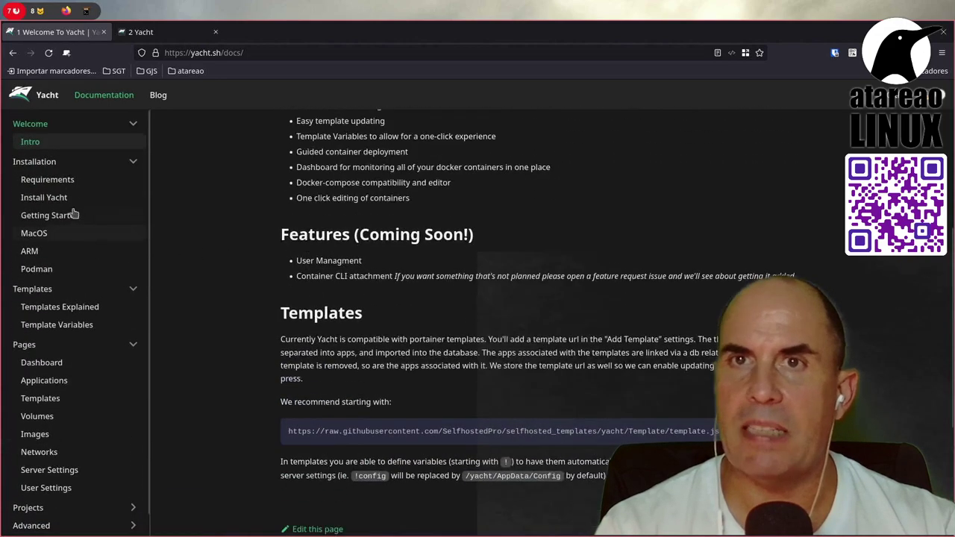
{"action": "left_click", "coordinate": [59, 181]}
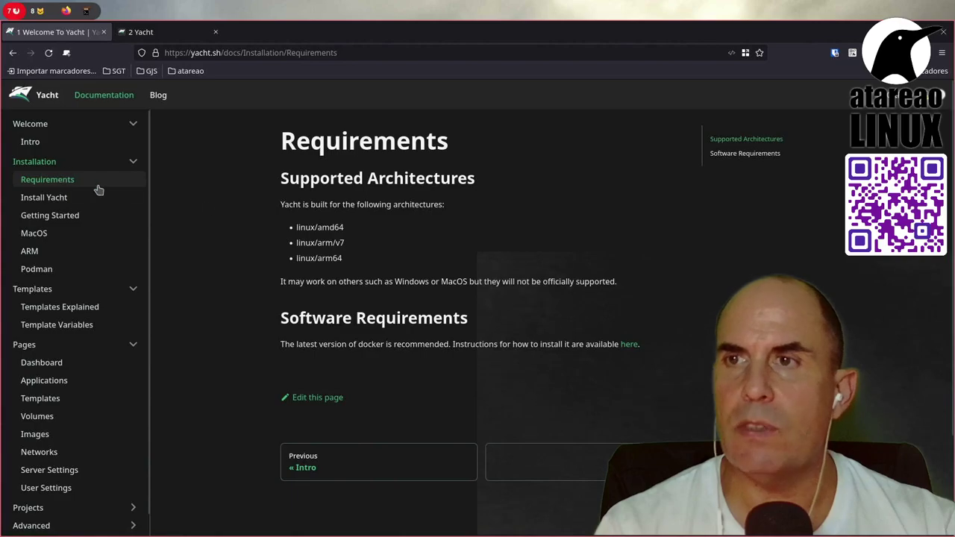
{"action": "left_click", "coordinate": [60, 199]}
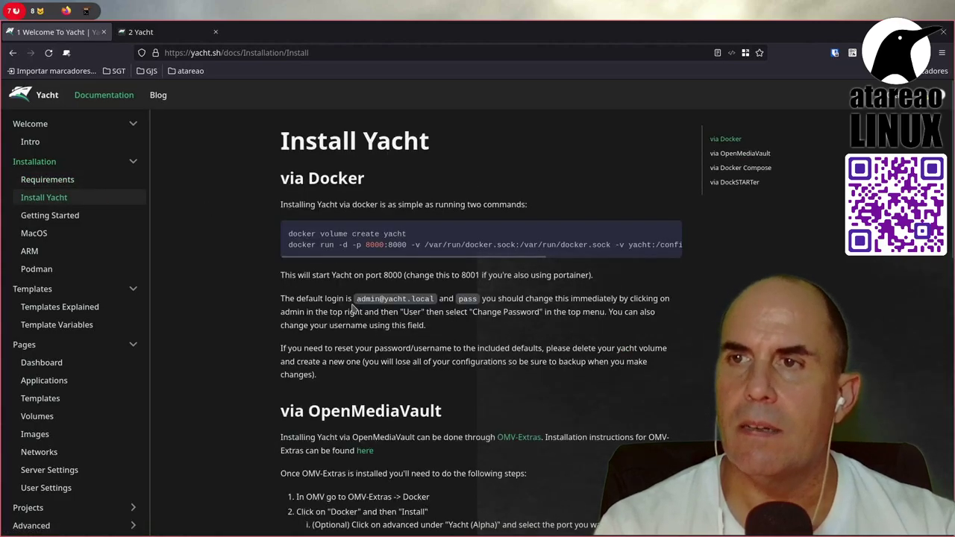
Copy the Install Yacht default login paragraph and return to the yacht logs workspace
{"action": "triple_click", "coordinate": [295, 297]}
{"action": "right_click", "coordinate": [294, 297]}
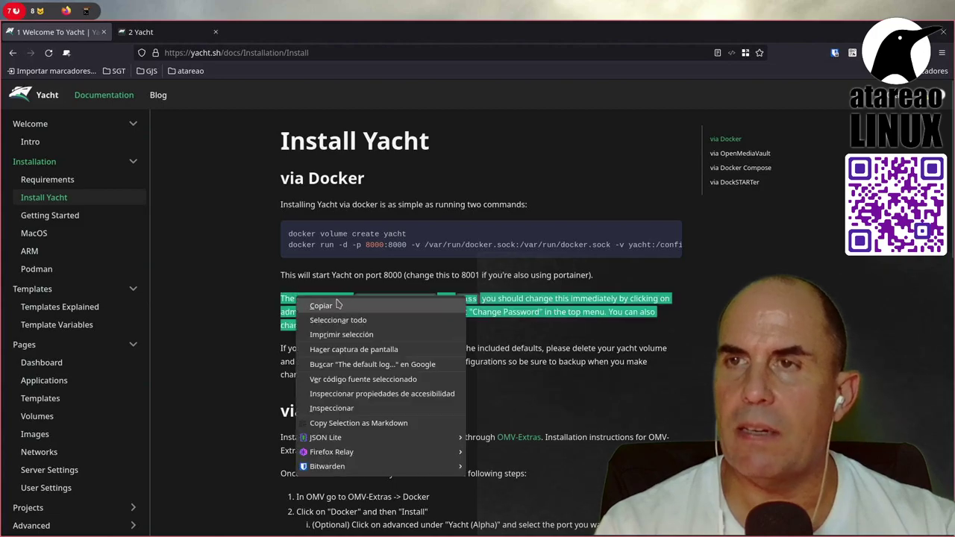
{"action": "left_click", "coordinate": [321, 306]}
{"action": "left_click", "coordinate": [38, 10]}
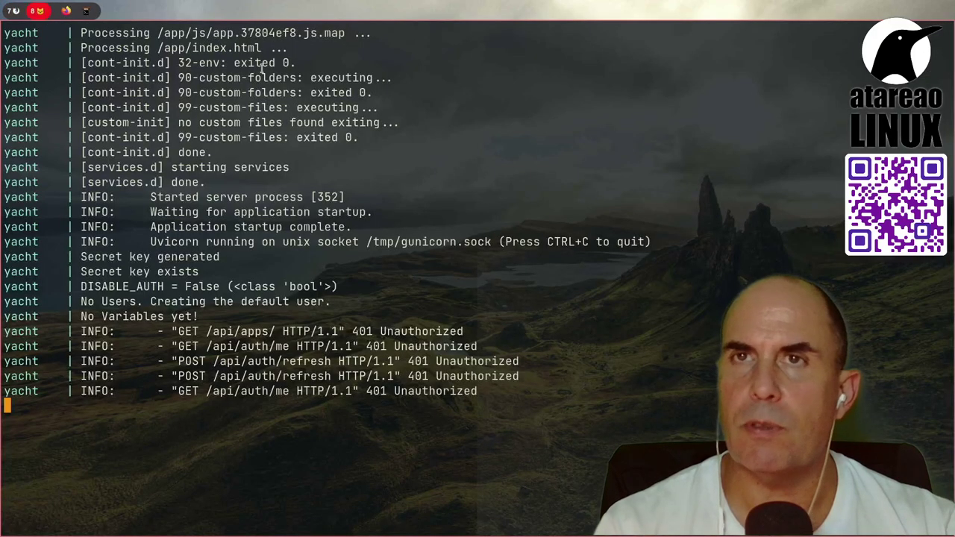
In a new terminal, go to the yacht project folder and open README.md in vim
{"action": "key", "text": "super+Return"}
{"action": "type", "text": "cd dockers/sel"}
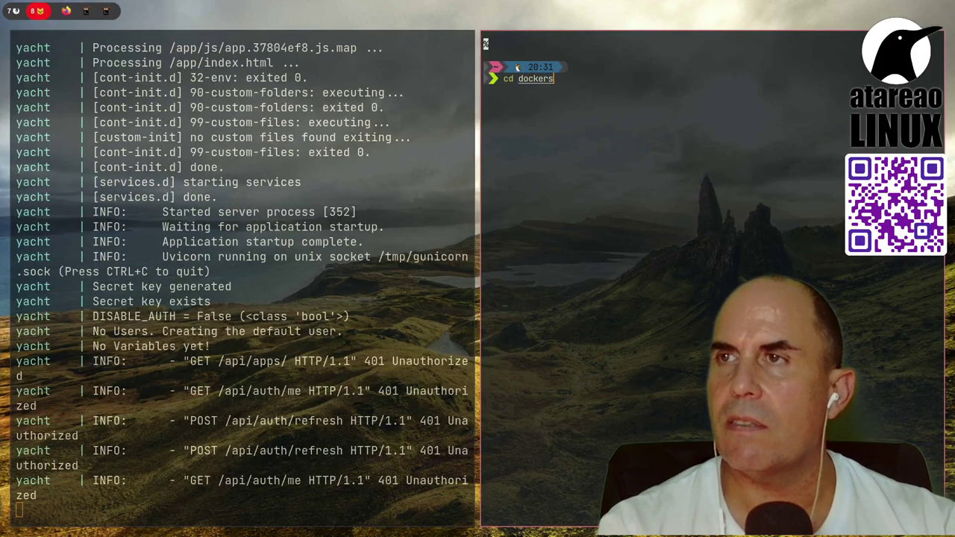
{"action": "key", "text": "Tab"}
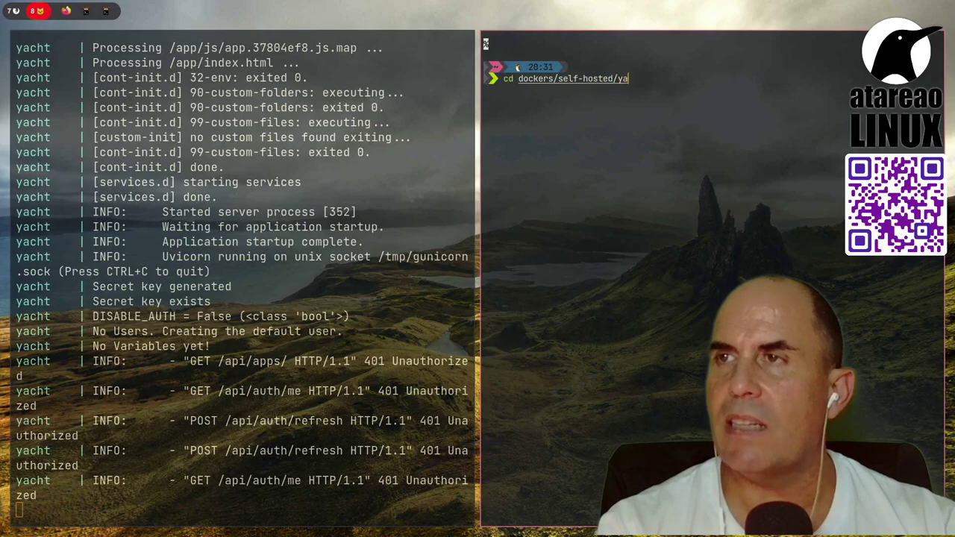
{"action": "key", "text": "Return"}
{"action": "type", "text": "vim"}
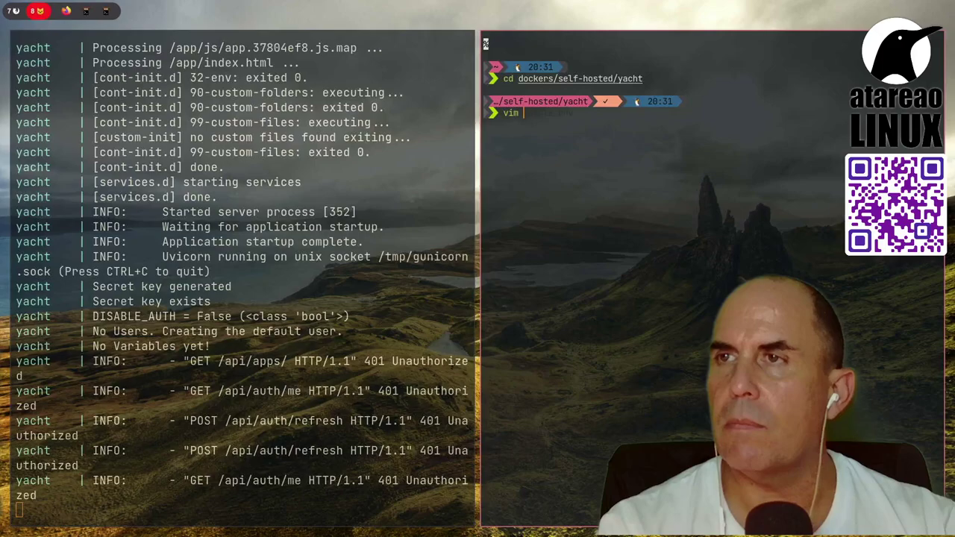
{"action": "type", "text": "README.md"}
{"action": "key", "text": "Return"}
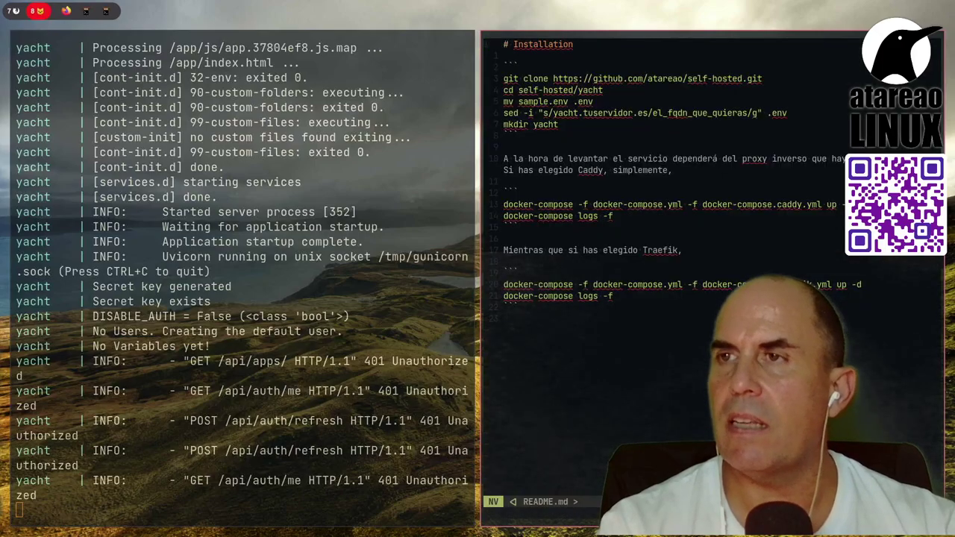
Add 'Las credenciales por defecto son,' and a usuario line with the pasted default login, removing 'The default login is'
{"action": "left_click", "coordinate": [505, 113]}
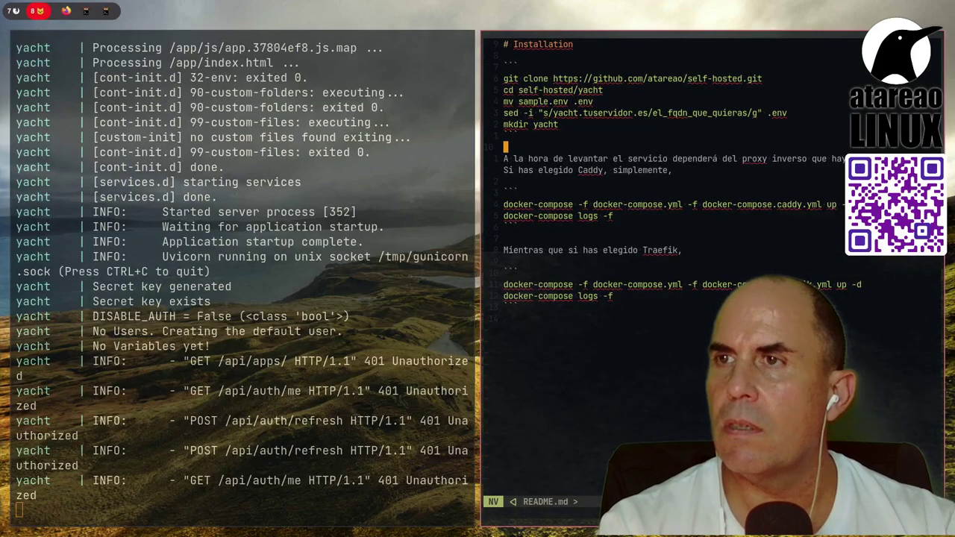
{"action": "type", "text": "o"}
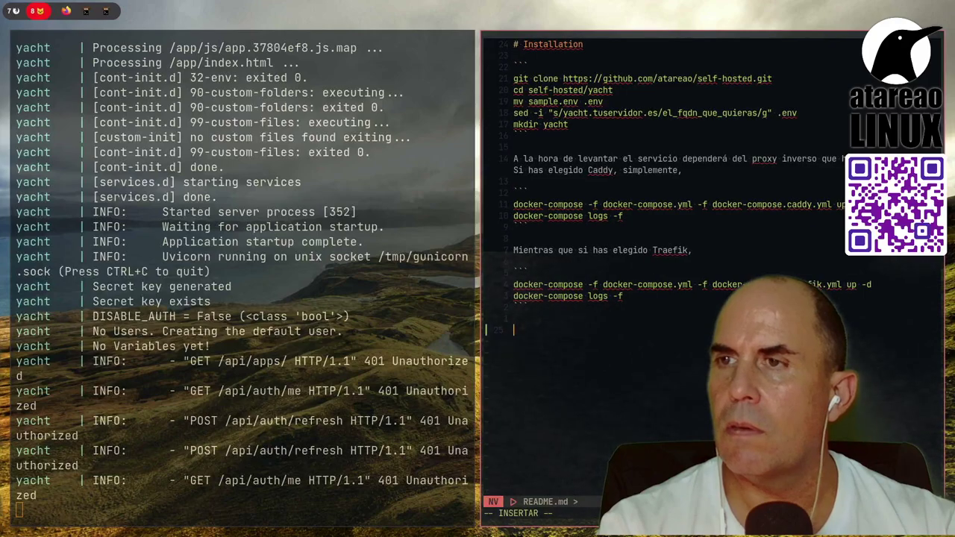
{"action": "type", "text": "Las credenci"}
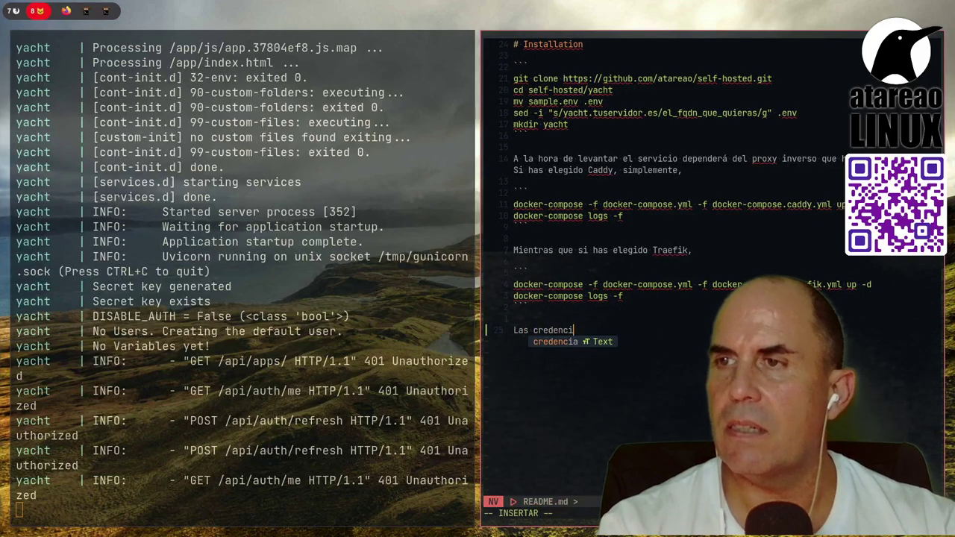
{"action": "type", "text": "ales por def"}
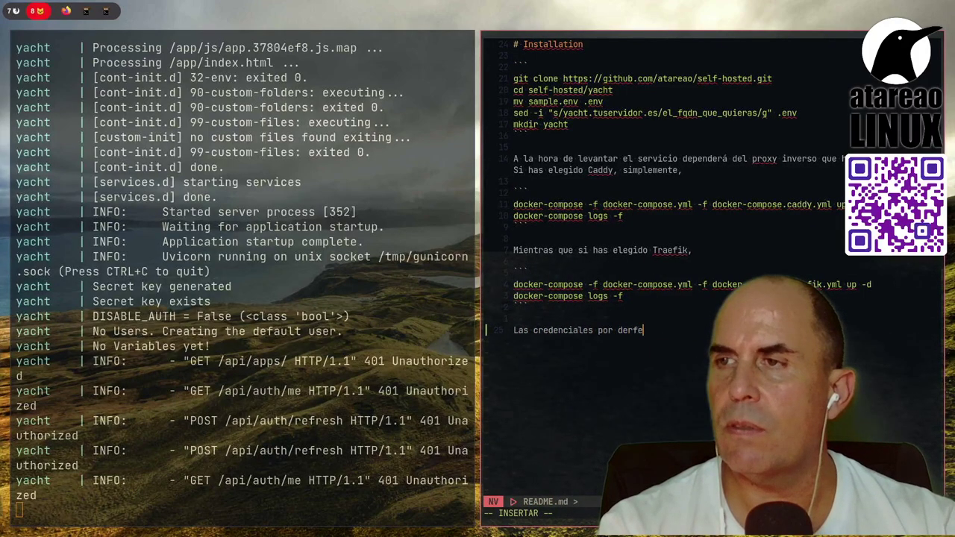
{"action": "type", "text": "ecto"}
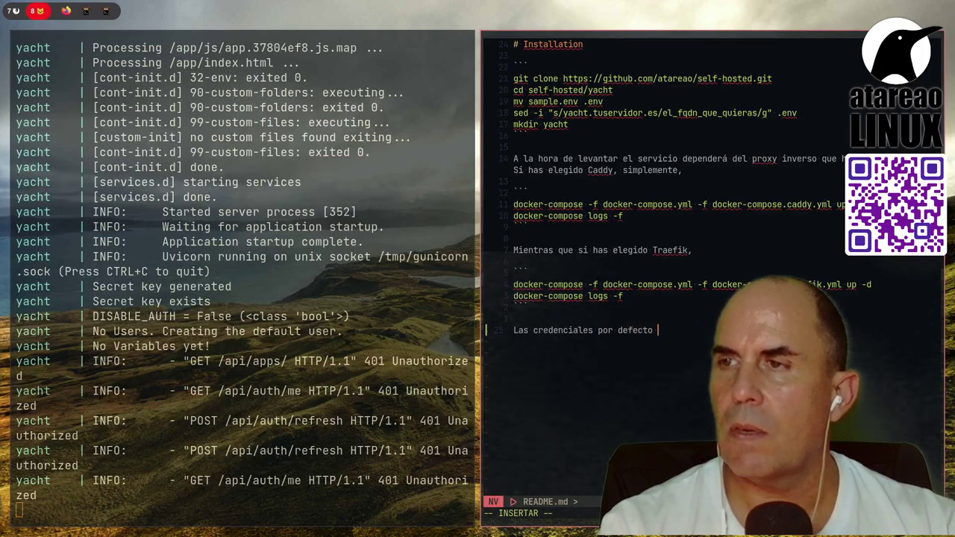
{"action": "type", "text": " son,"}
{"action": "key", "text": "Return"}
{"action": "key", "text": "Return"}
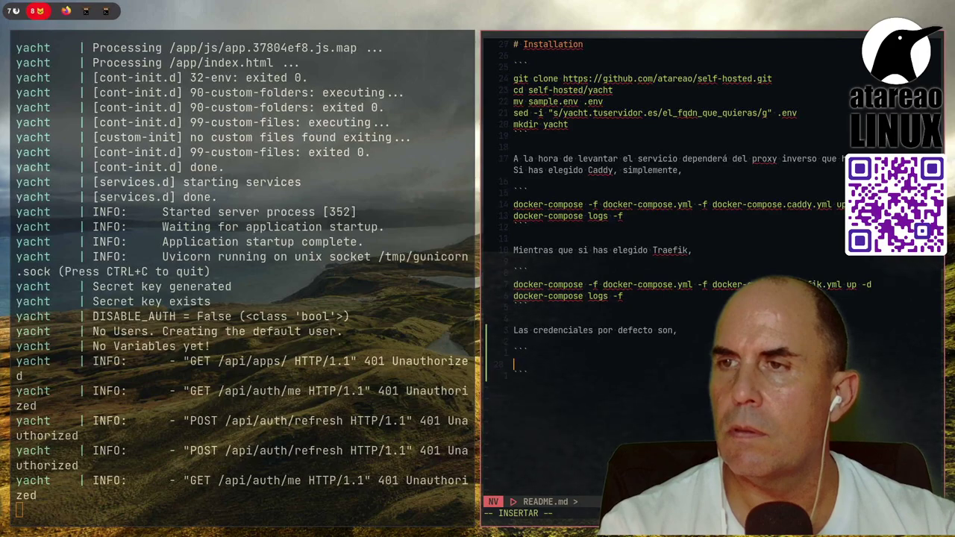
{"action": "type", "text": "usuario:"}
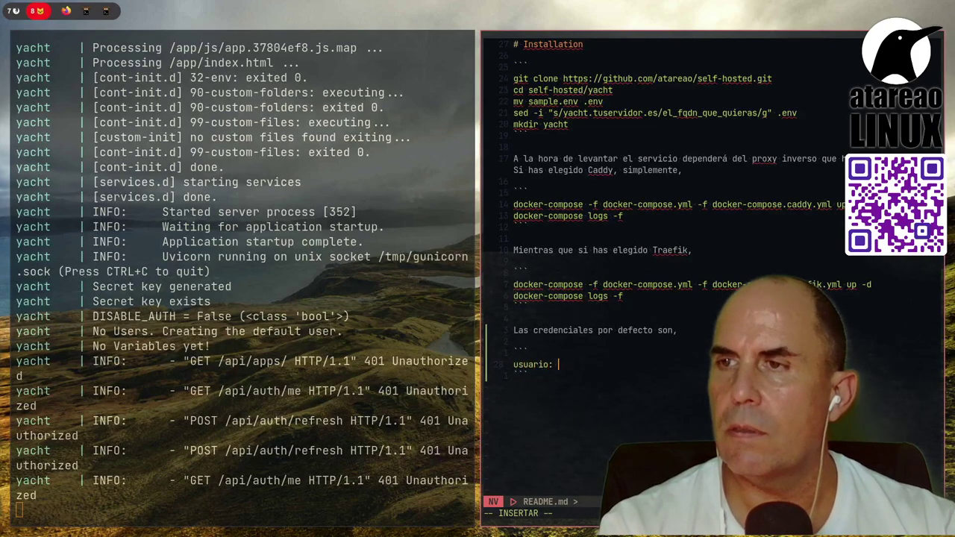
{"action": "key", "text": "ctrl+shift+v"}
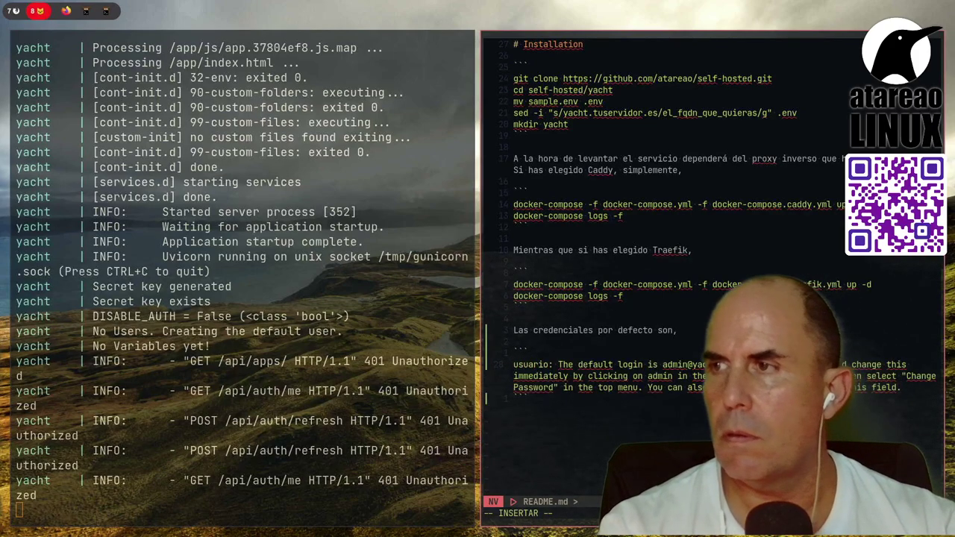
{"action": "key", "text": "Escape"}
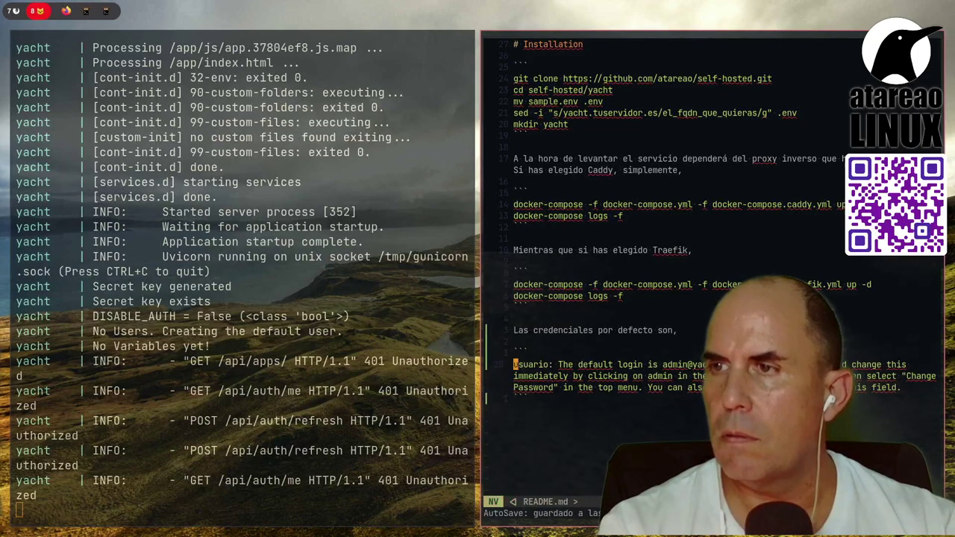
{"action": "key", "text": "w"}
{"action": "key", "text": "w"}
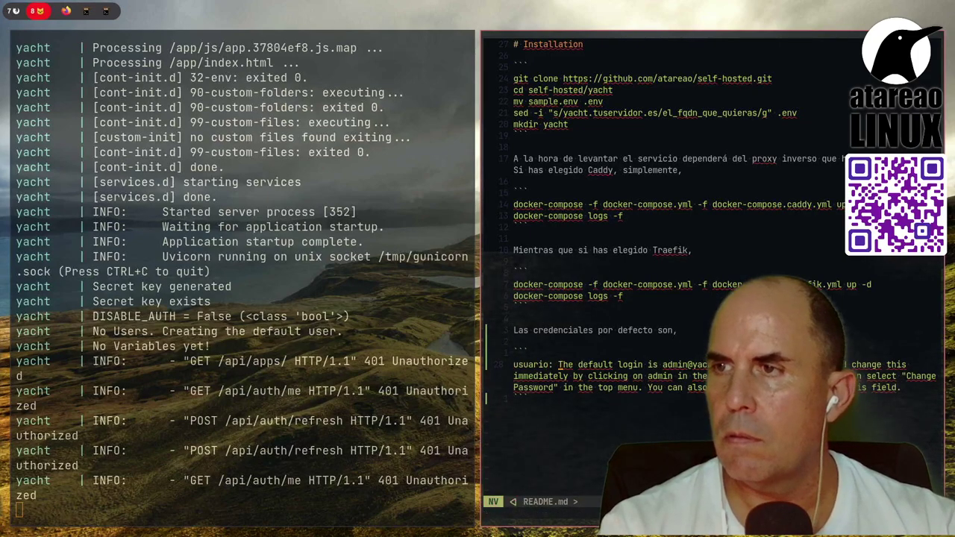
{"action": "key", "text": "d"}
{"action": "key", "text": "w"}
{"action": "key", "text": "d"}
{"action": "key", "text": "w"}
{"action": "key", "text": "d"}
{"action": "key", "text": "w"}
{"action": "key", "text": "d"}
{"action": "key", "text": "w"}
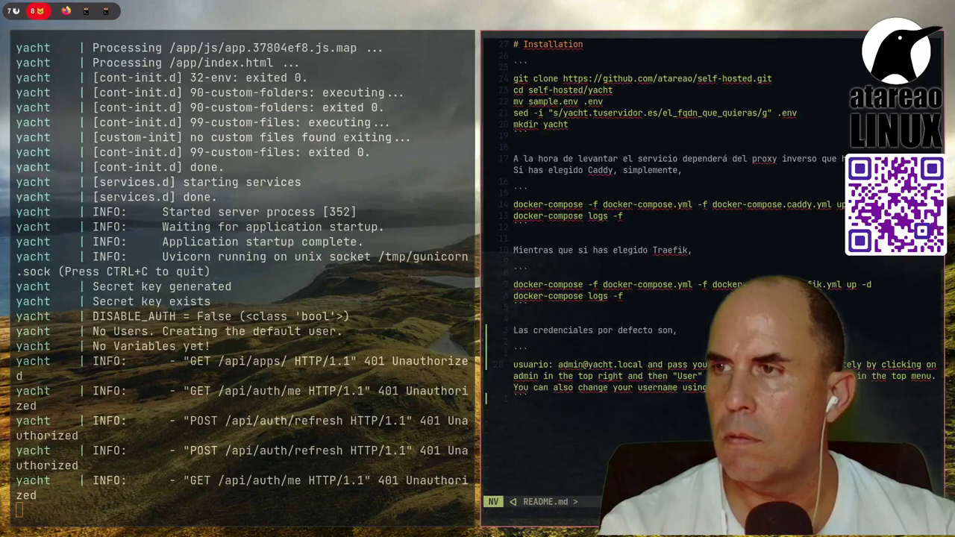
{"action": "key", "text": "l"}
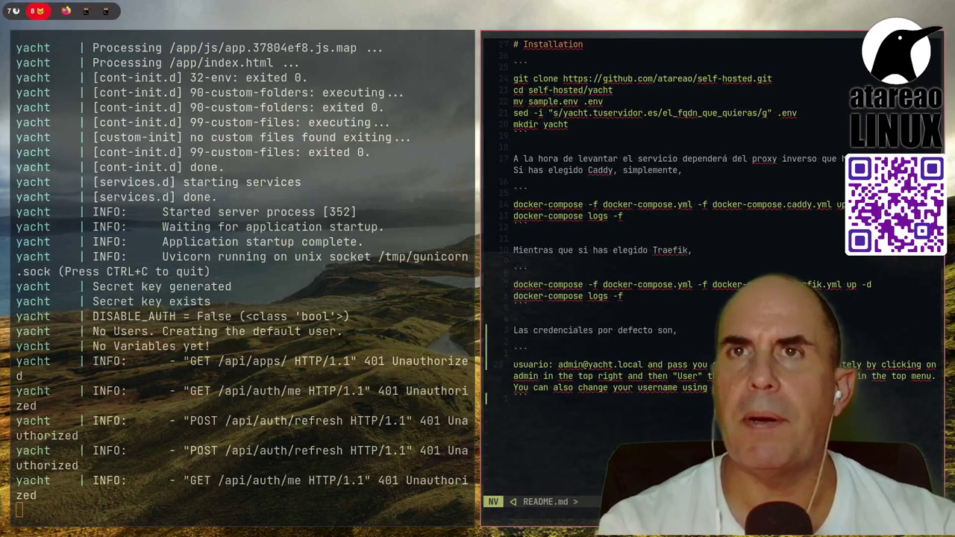
Trim the usuario line to just the login e-mail and add a password line below it
{"action": "key", "text": "super+7"}
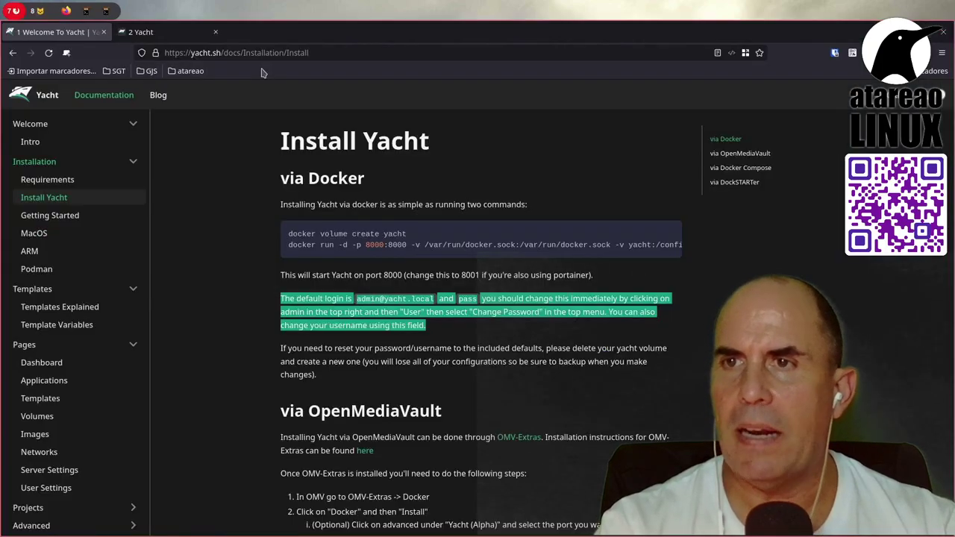
{"action": "key", "text": "super+8"}
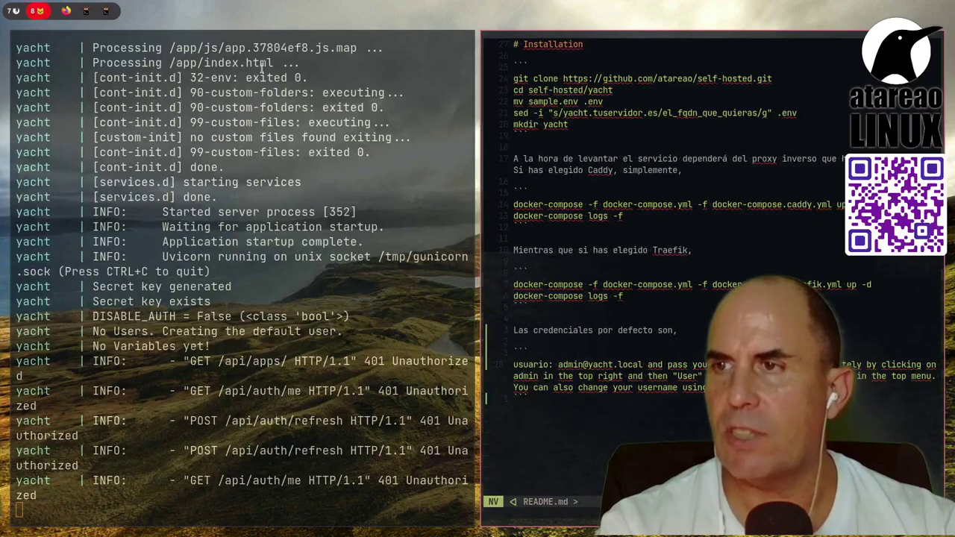
{"action": "key", "text": "C"}
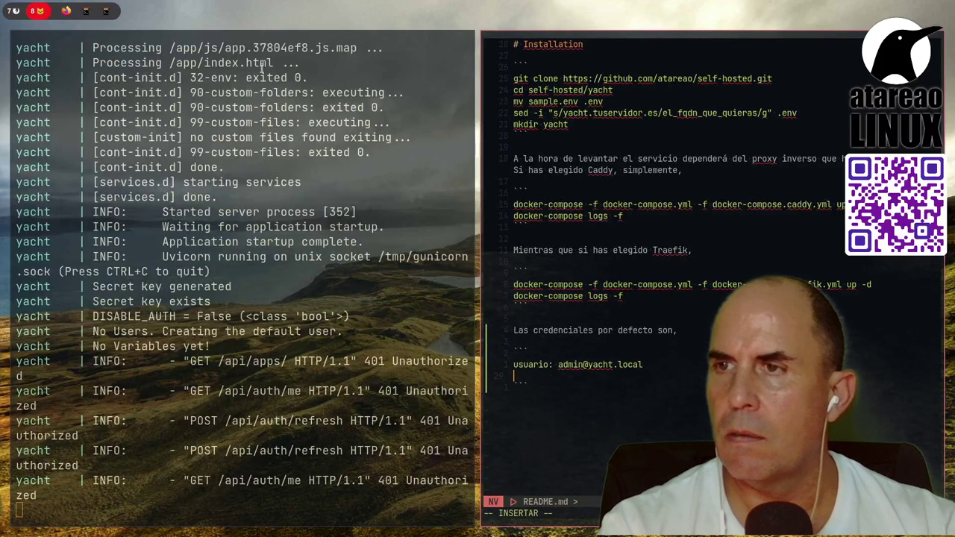
{"action": "key", "text": "Return"}
{"action": "type", "text": "password"}
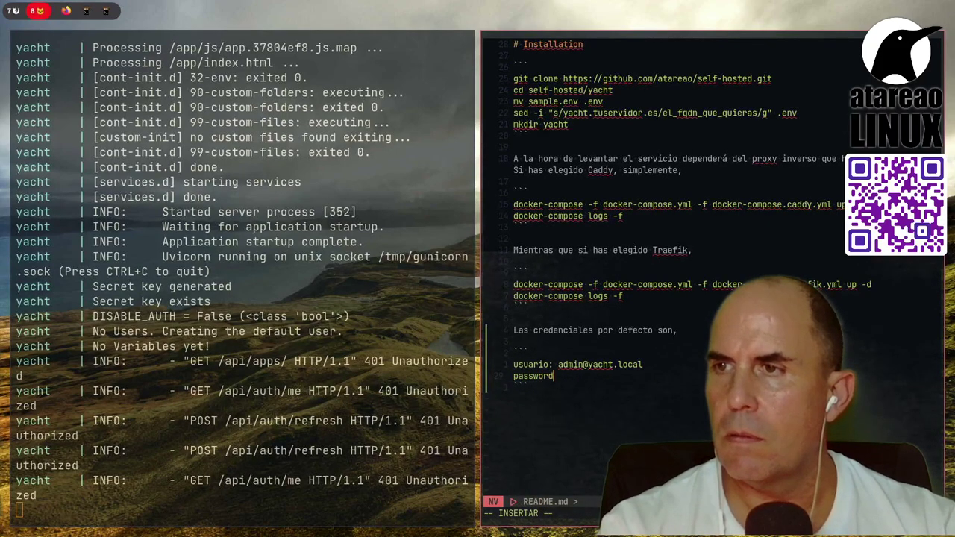
{"action": "type", "text": ": pasa"}
{"action": "key", "text": "BackSpace"}
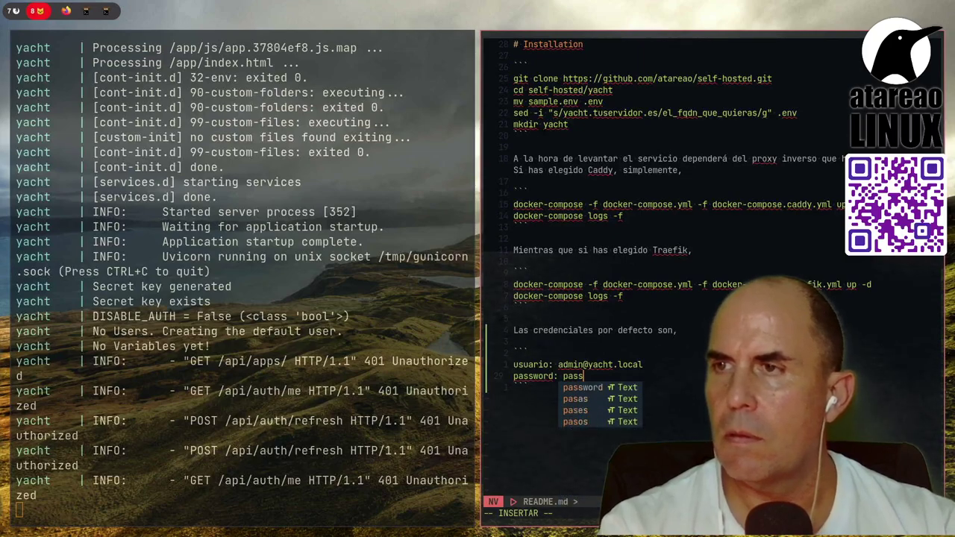
{"action": "key", "text": "Escape"}
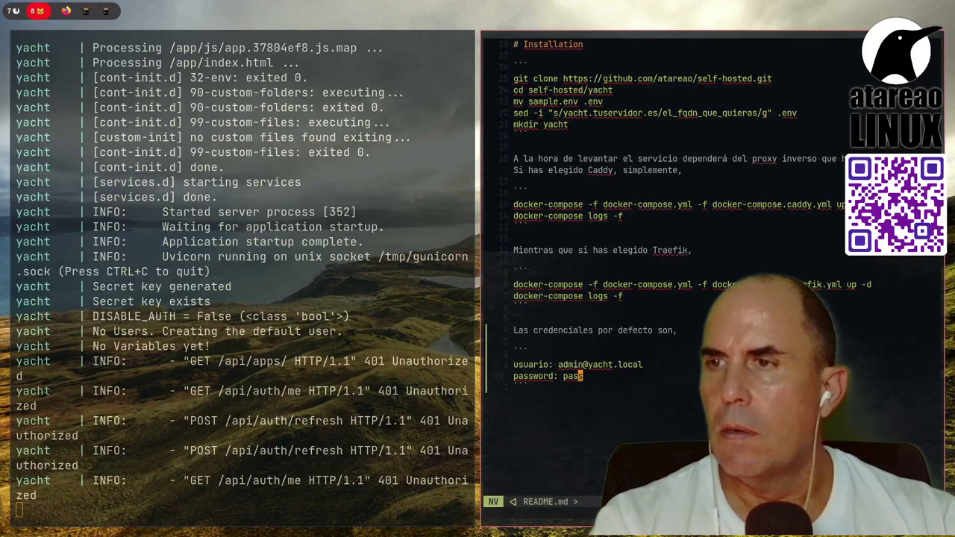
In lazygit, stage all README changes and start a commit message
{"action": "key", "text": "space"}
{"action": "key", "text": "g"}
{"action": "key", "text": "g"}
{"action": "key", "text": "a"}
{"action": "key", "text": "c"}
{"action": "type", "text": "credencial"}
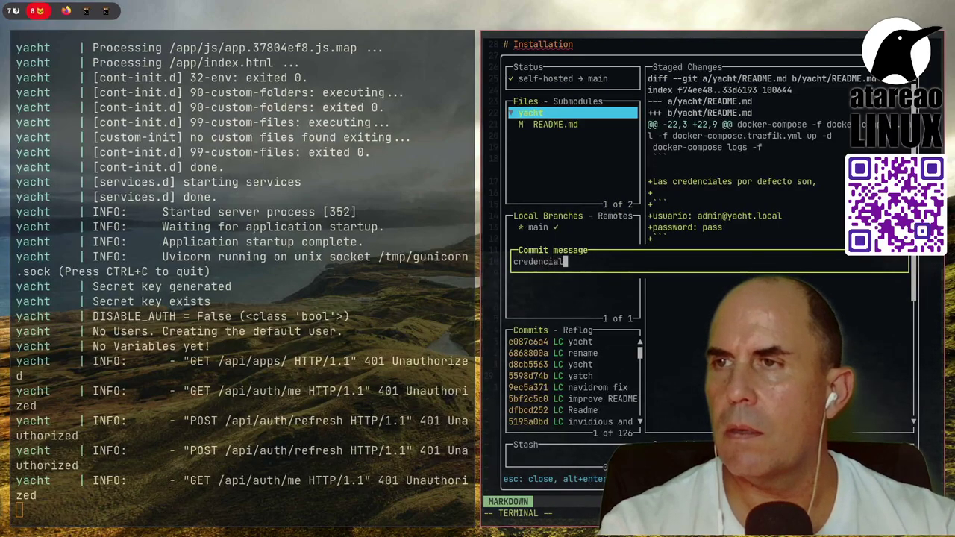
Commit the README change as 'credenciales' and push it to the remote
{"action": "type", "text": "es"}
{"action": "key", "text": "Return"}
{"action": "key", "text": "shift+p"}
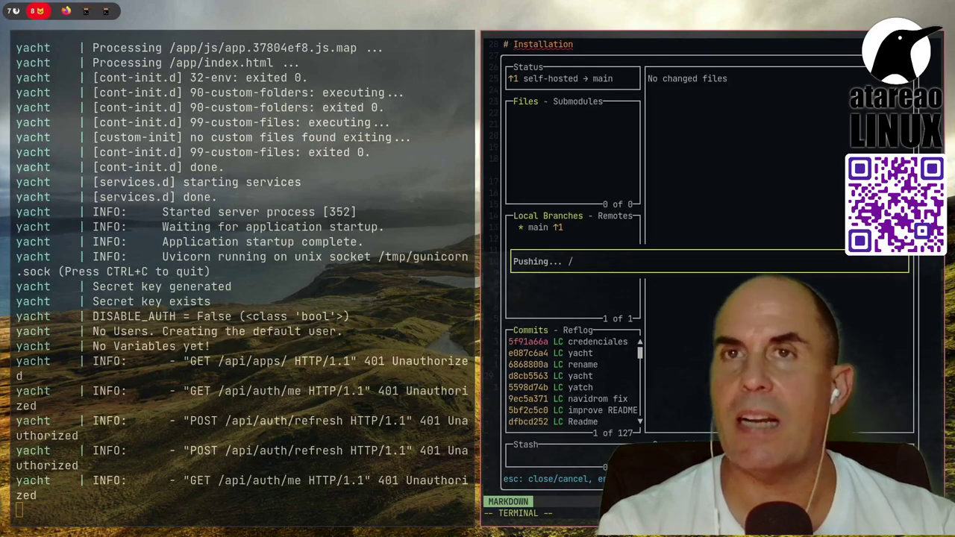
{"action": "key", "text": "super+7"}
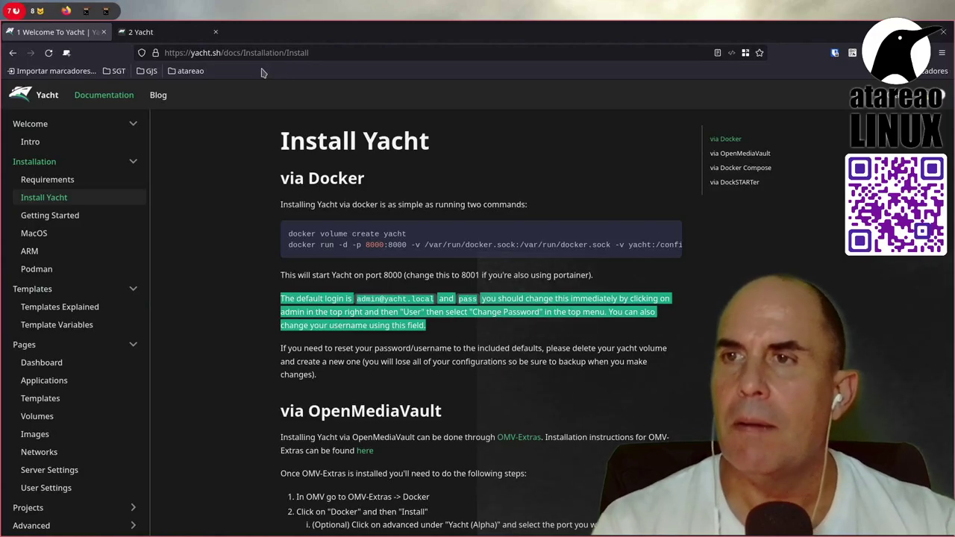
Select the default login e-mail in the Yacht docs and check on the push
{"action": "left_click", "coordinate": [403, 299]}
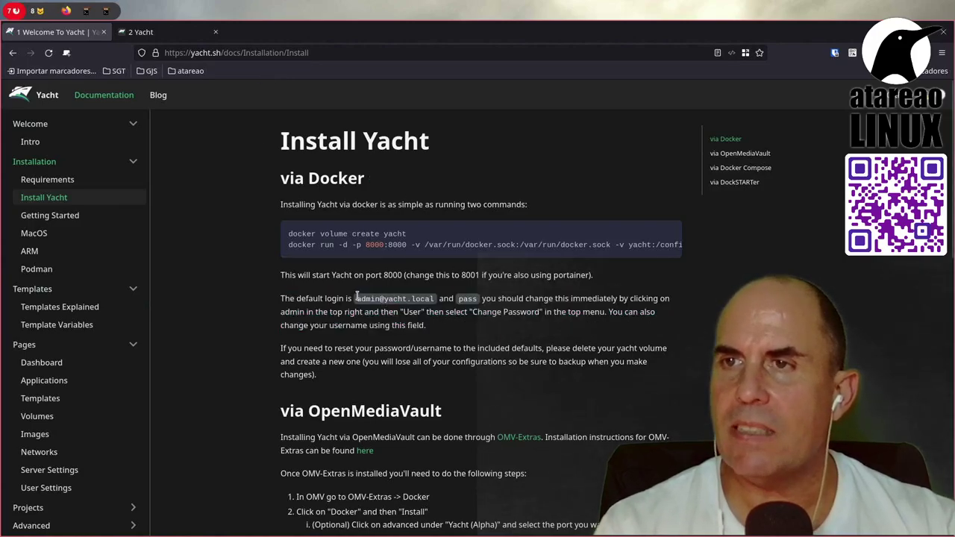
{"action": "left_click_drag", "start_coordinate": [356, 299], "coordinate": [409, 300]}
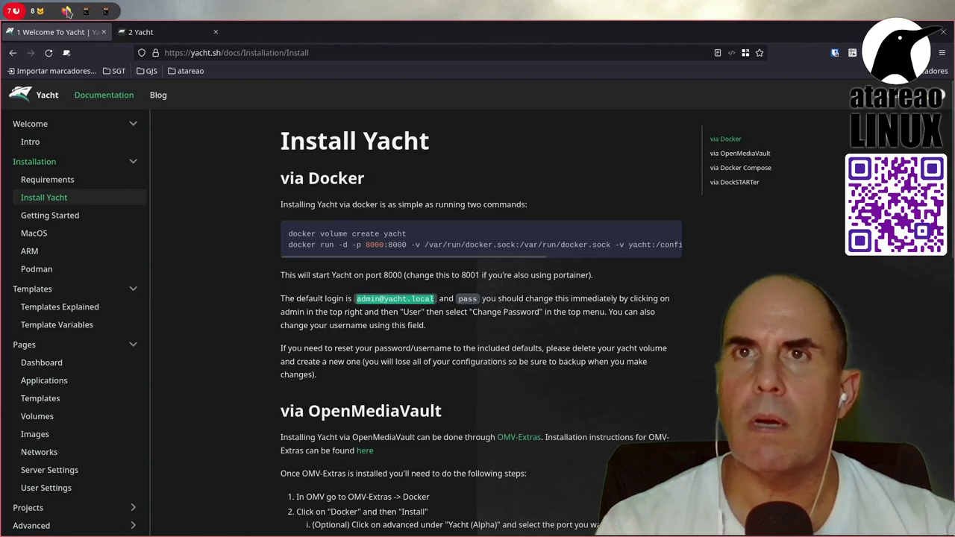
{"action": "left_click", "coordinate": [37, 10]}
{"action": "left_click", "coordinate": [74, 12]}
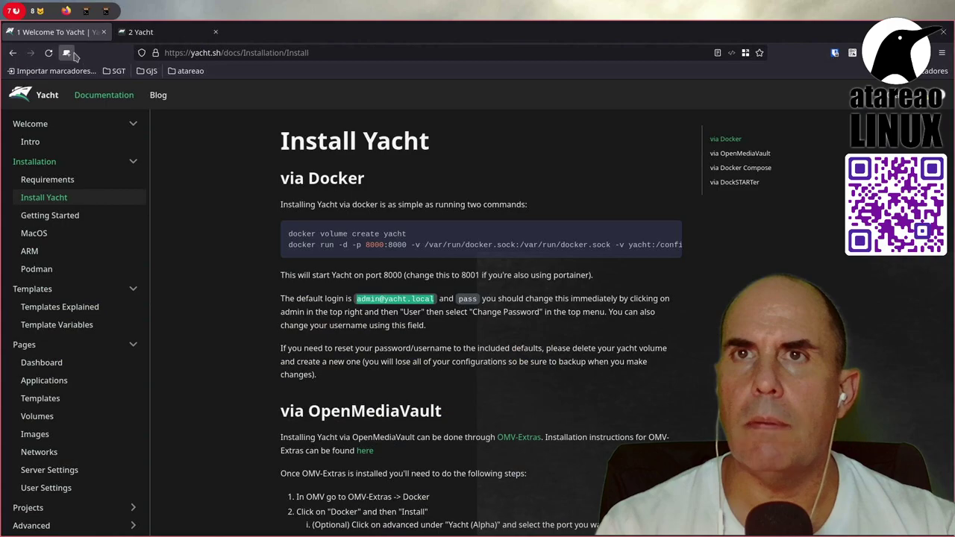
Log into Yacht with the default login e-mail and password
{"action": "left_click", "coordinate": [136, 36]}
{"action": "left_click", "coordinate": [381, 237]}
{"action": "type", "text": "admin@yacht.local"}
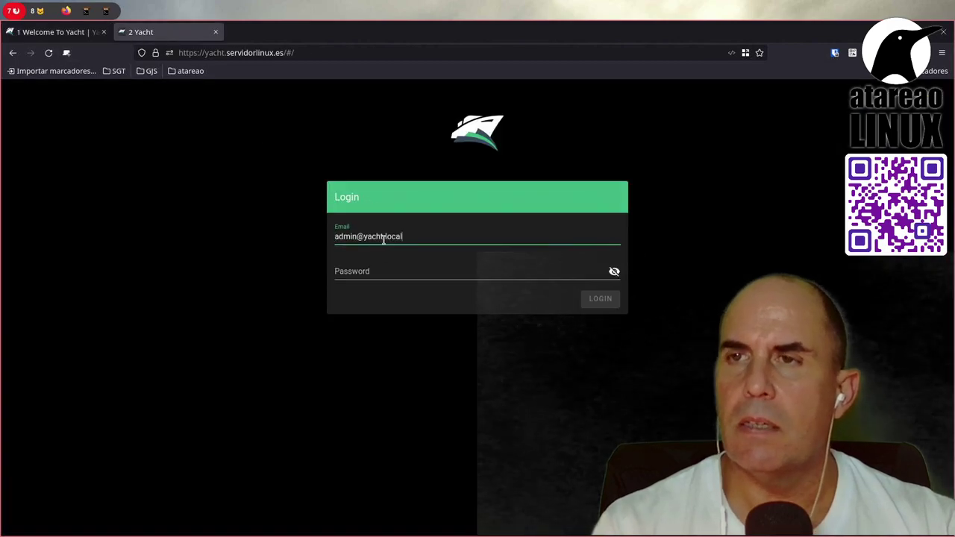
{"action": "key", "text": "Tab"}
{"action": "type", "text": "pass"}
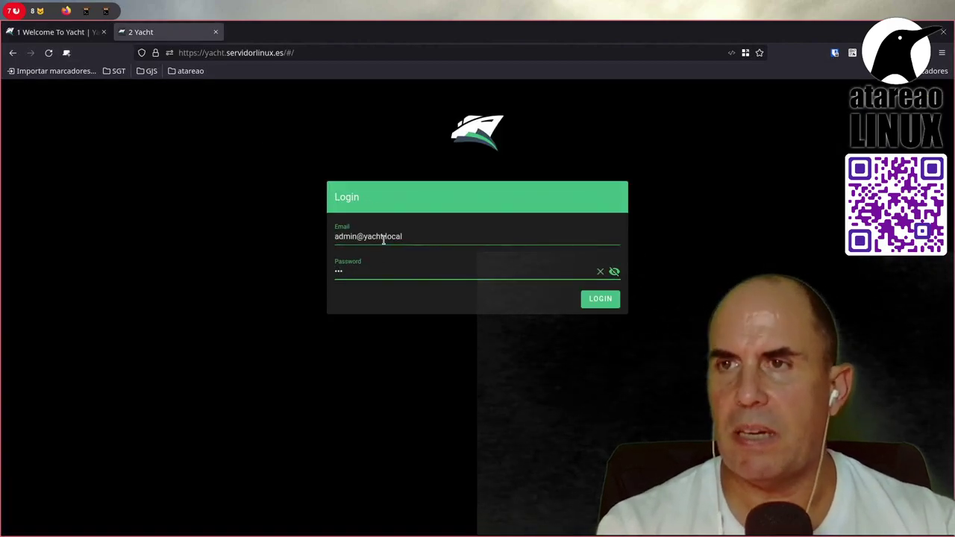
{"action": "key", "text": "Return"}
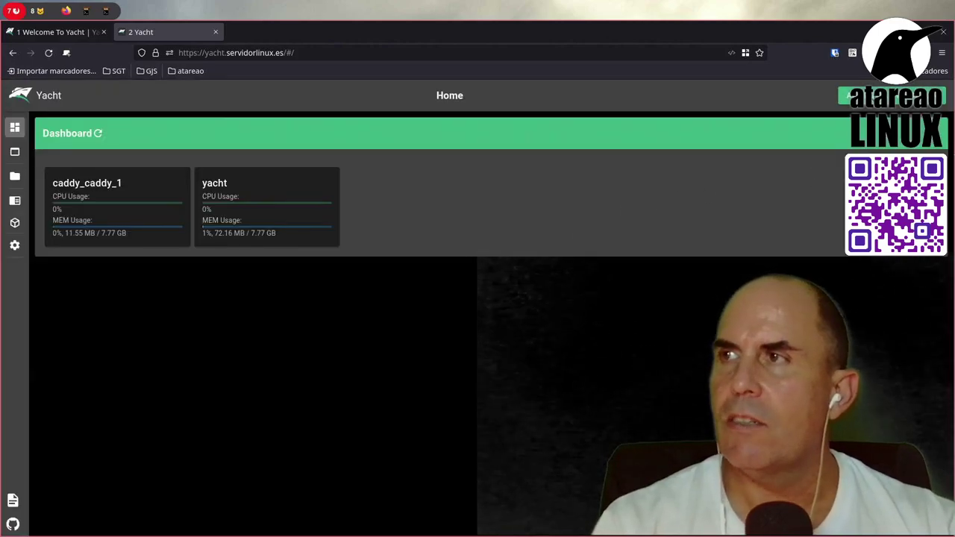
Go to the admin account's Change Password form via User Info
{"action": "left_click", "coordinate": [851, 96]}
{"action": "left_click", "coordinate": [839, 125]}
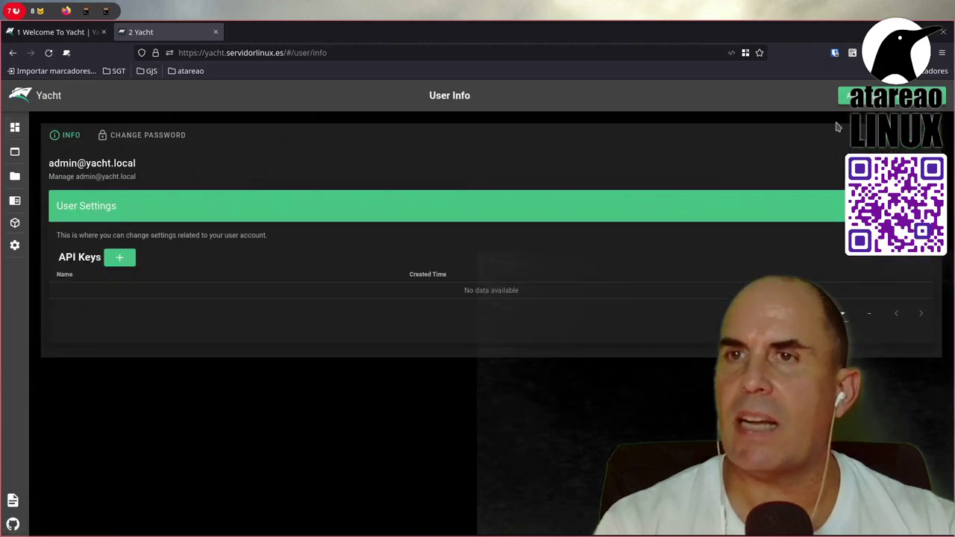
{"action": "left_click", "coordinate": [123, 135]}
Enter a new e-mail and a new confirmed password, then save with Change User Info
{"action": "triple_click", "coordinate": [127, 257]}
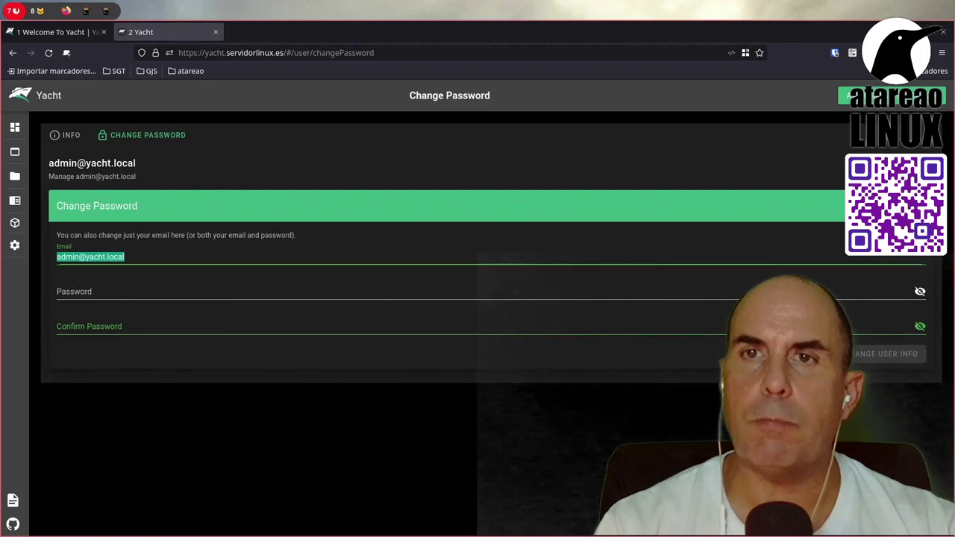
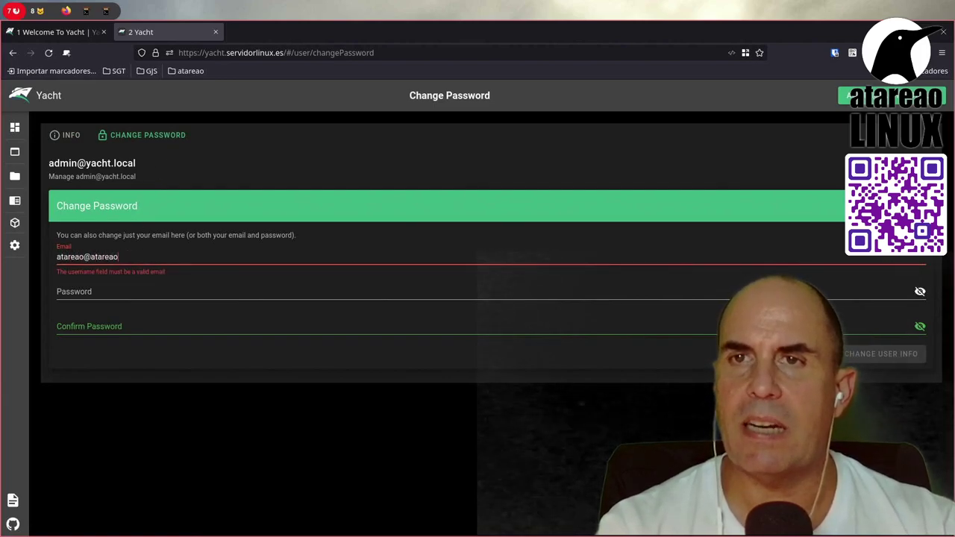
{"action": "key", "text": "Tab"}
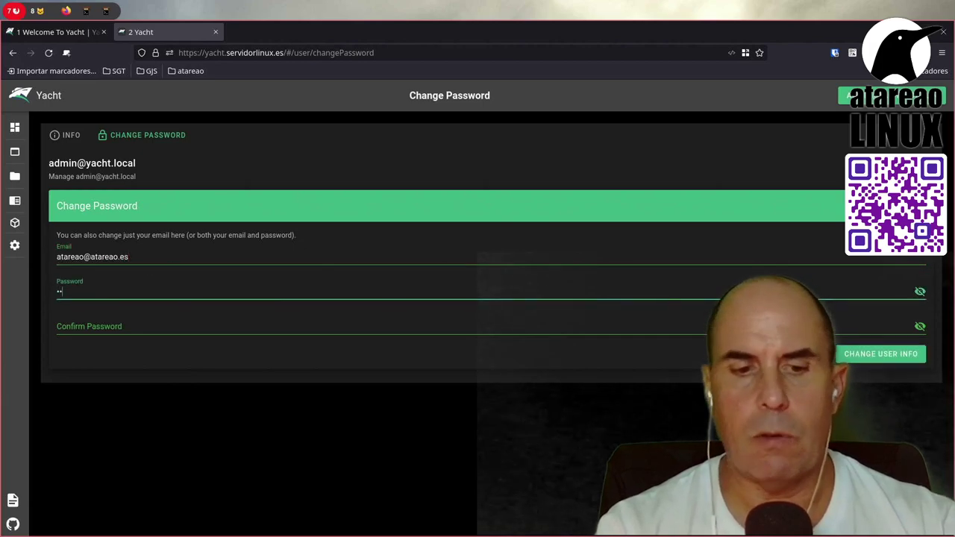
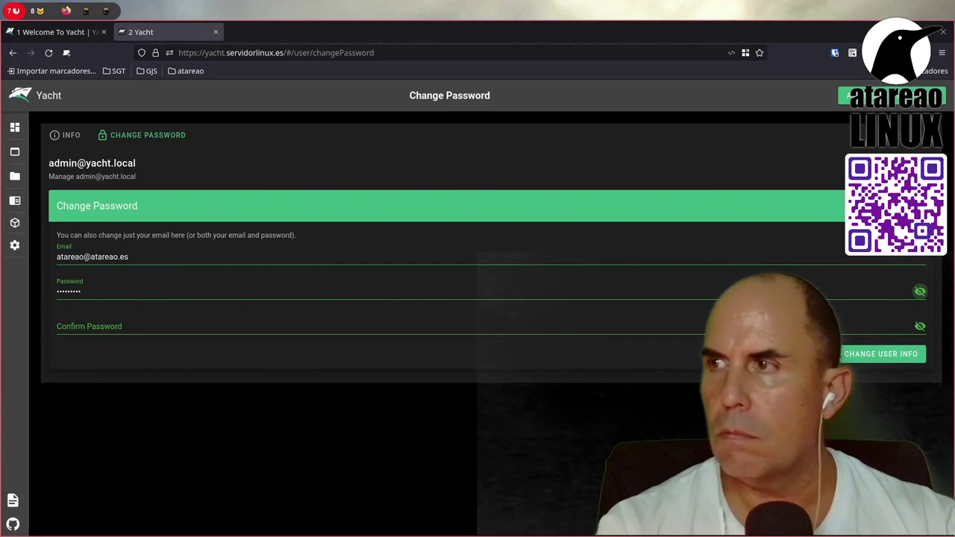
{"action": "left_click", "coordinate": [89, 326]}
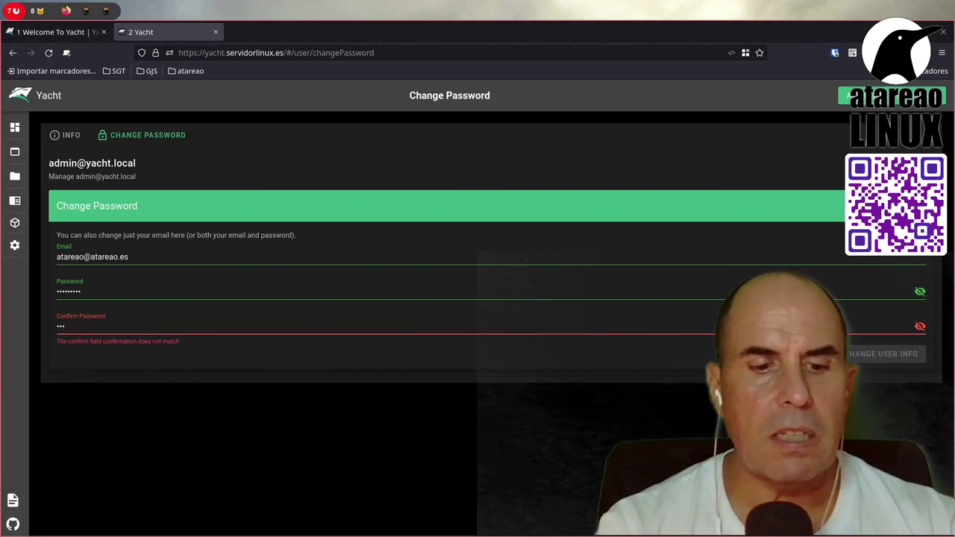
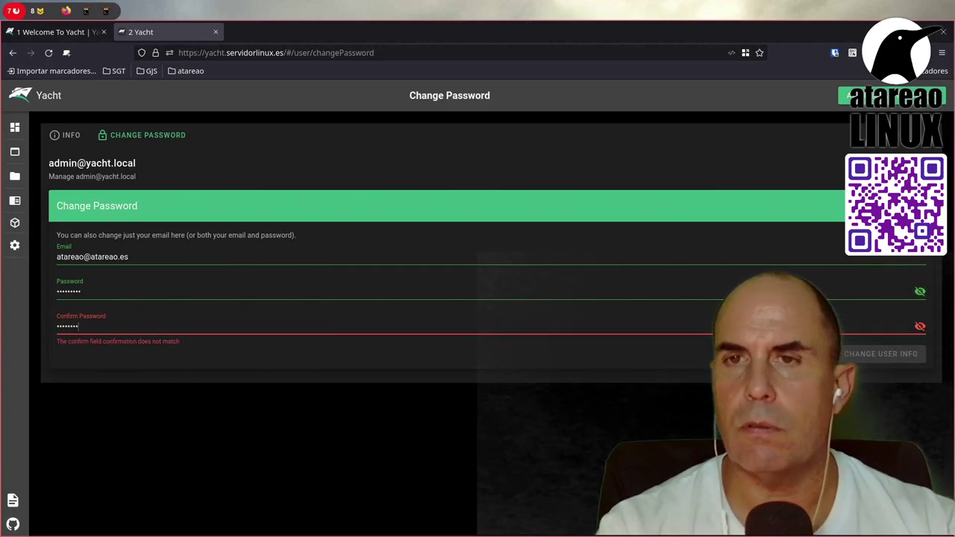
{"action": "left_click", "coordinate": [920, 291]}
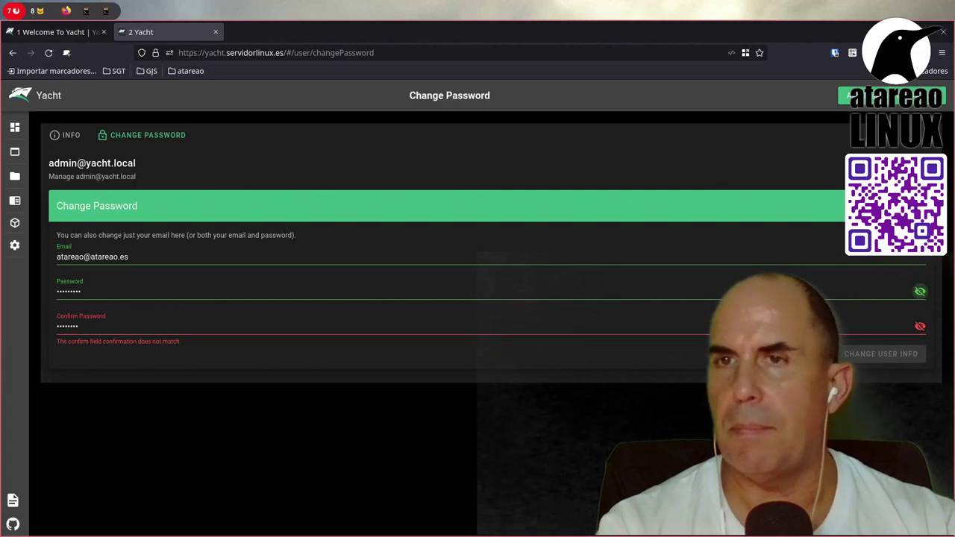
{"action": "key", "text": "shift+Tab"}
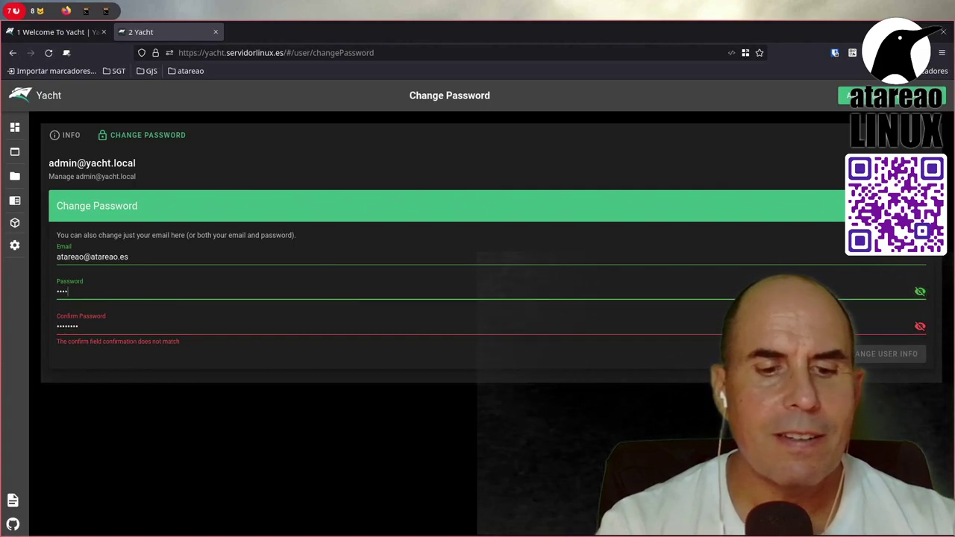
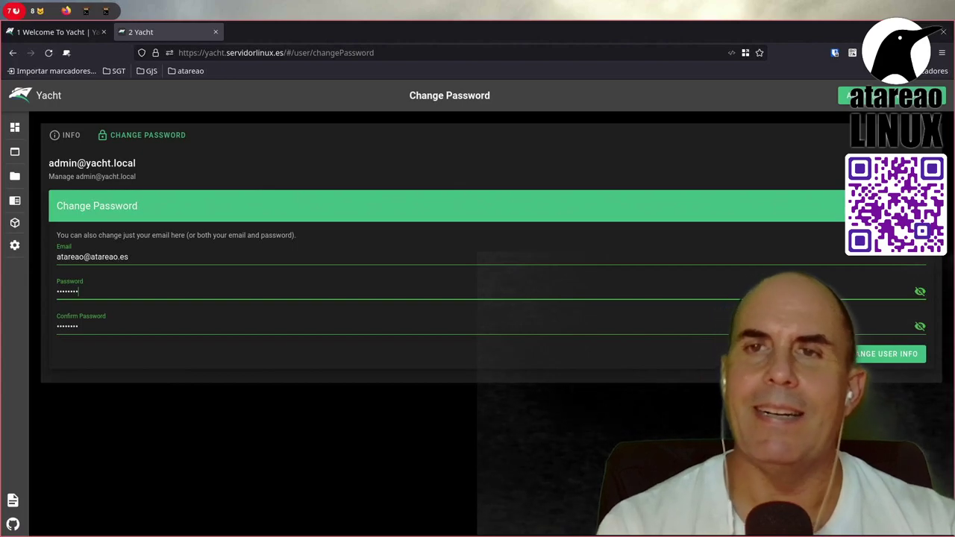
{"action": "left_click", "coordinate": [898, 359]}
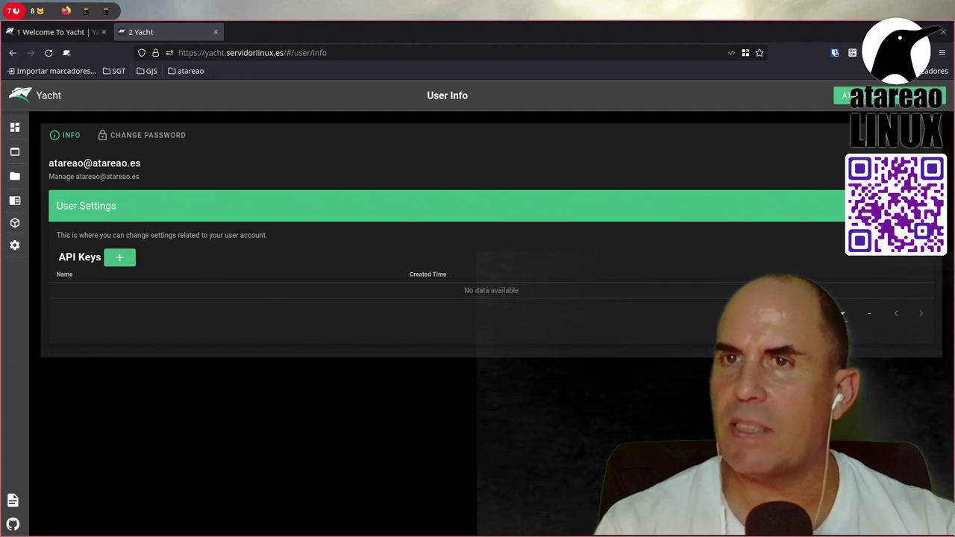
Log out of Yacht and log back in with the new admin e-mail and password
{"action": "left_click", "coordinate": [849, 96]}
{"action": "left_click", "coordinate": [888, 150]}
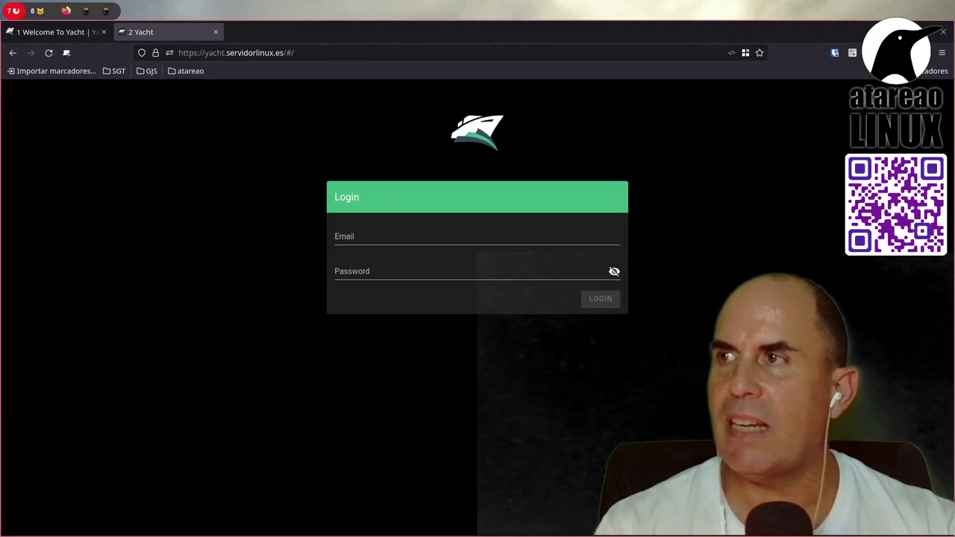
{"action": "left_click", "coordinate": [464, 243]}
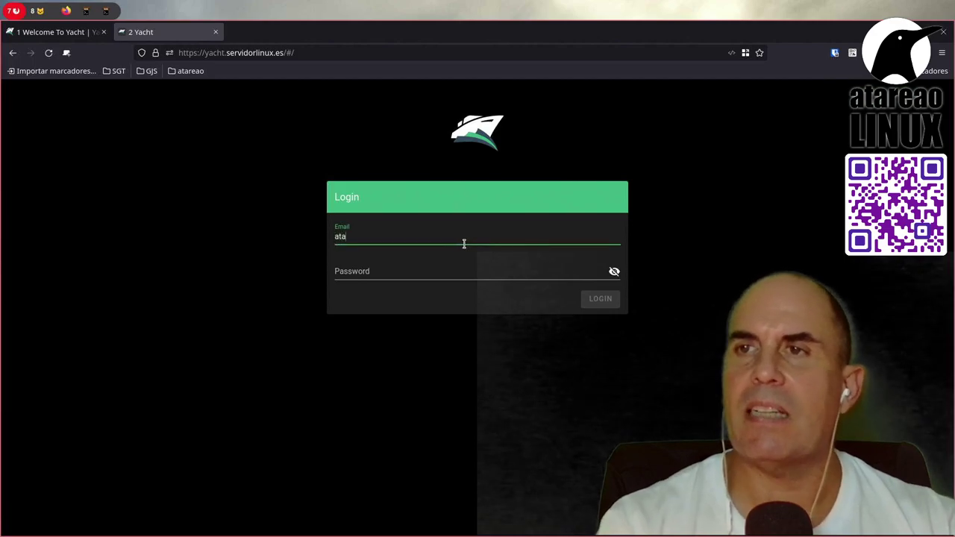
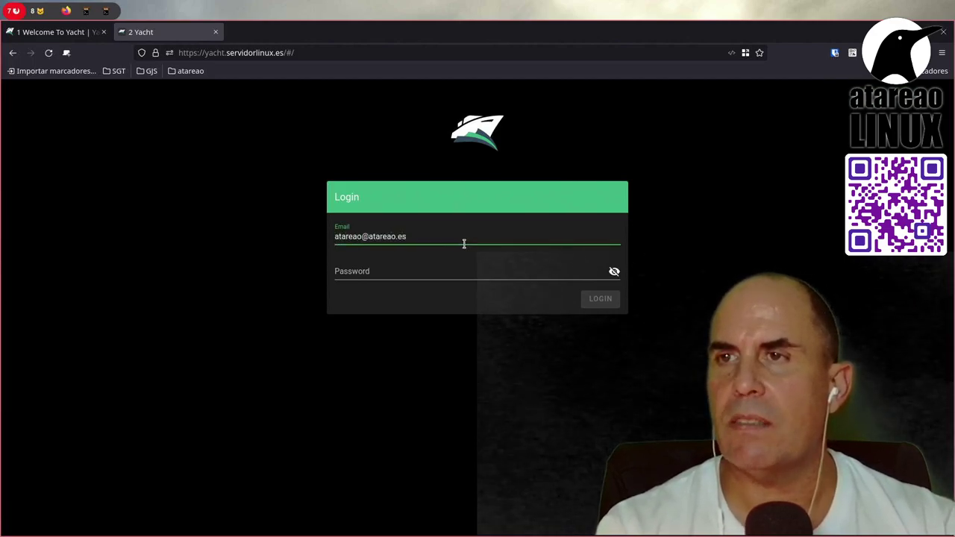
{"action": "key", "text": "Tab"}
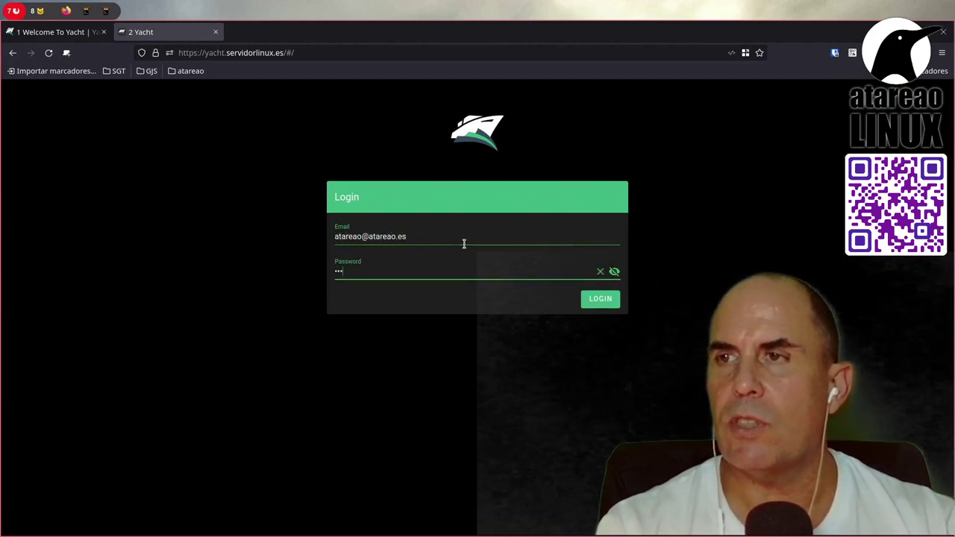
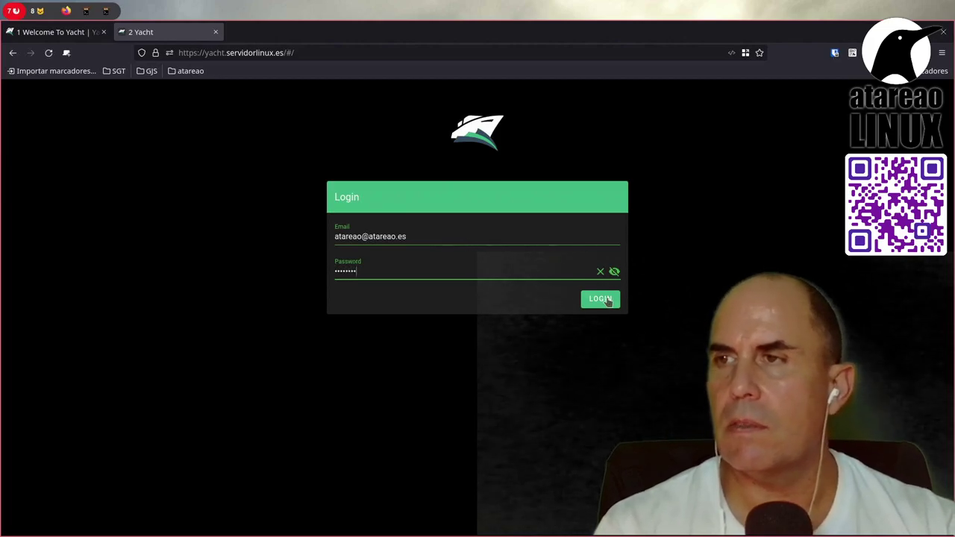
{"action": "left_click", "coordinate": [602, 299]}
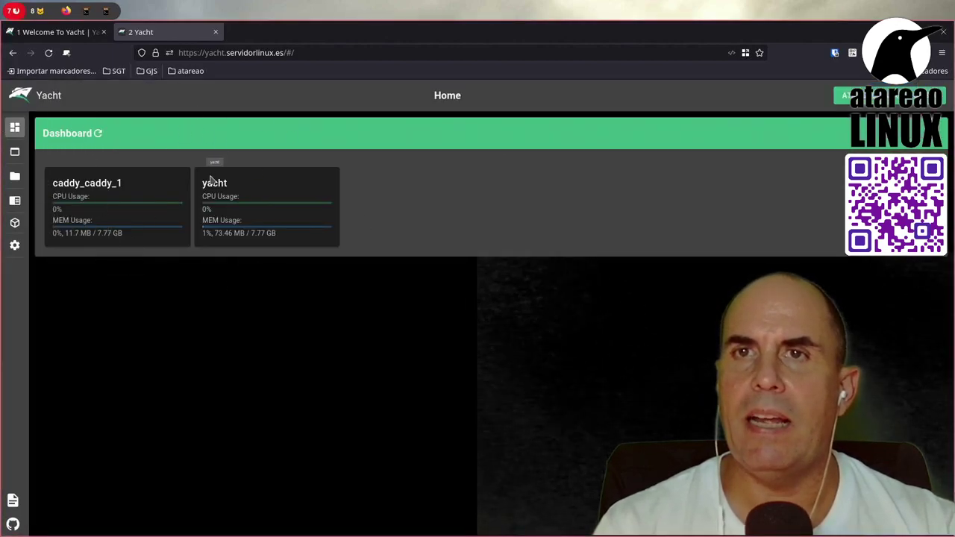
Open the Templates page from Yacht's sidebar
{"action": "mouse_move", "coordinate": [145, 240]}
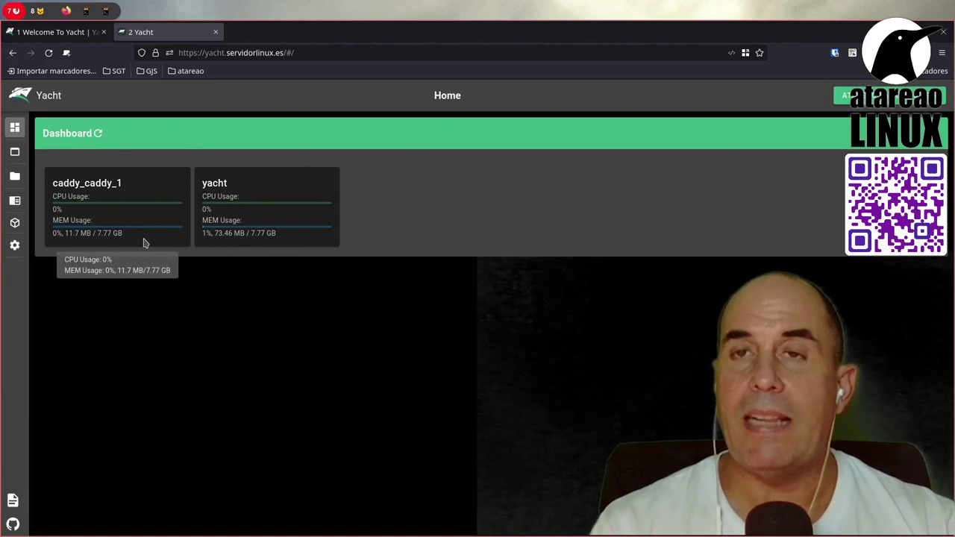
{"action": "mouse_move", "coordinate": [15, 157]}
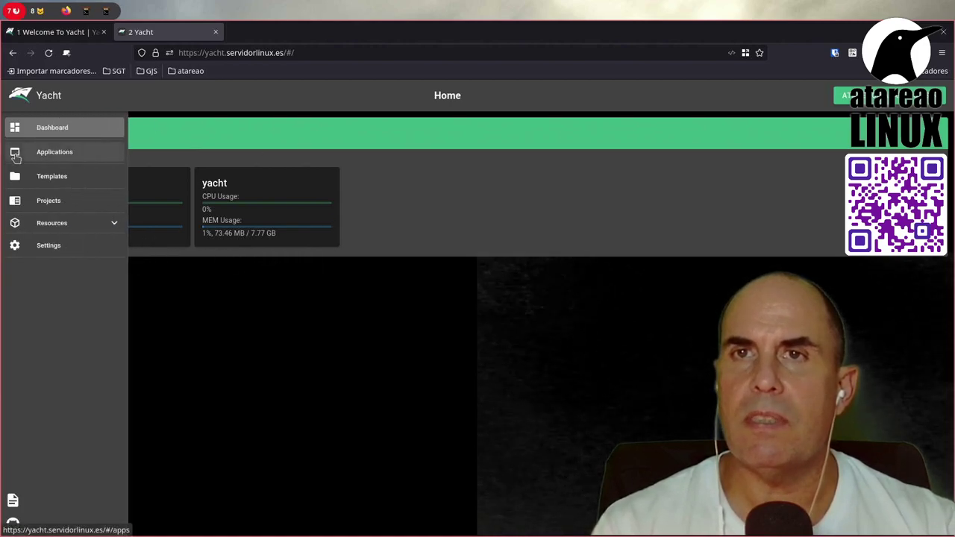
{"action": "left_click", "coordinate": [13, 180]}
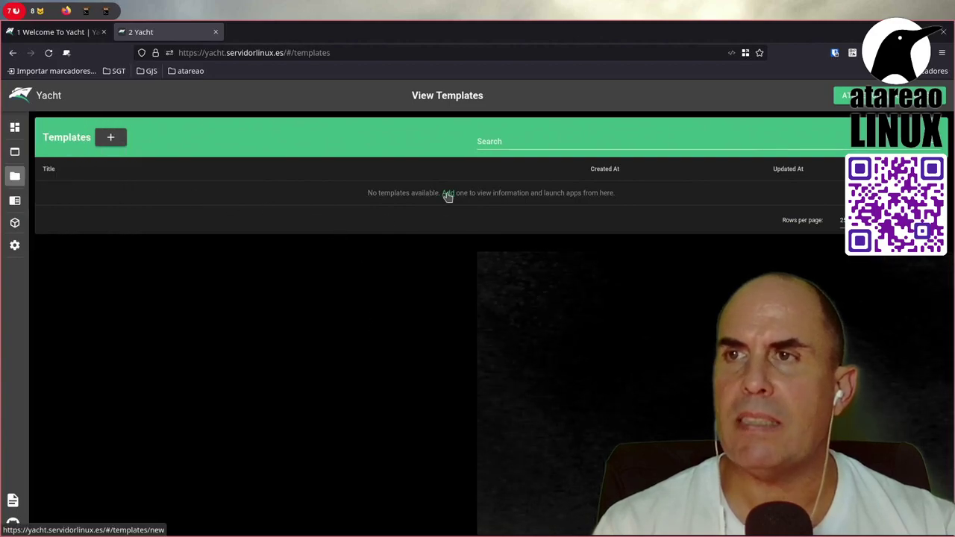
Add a template titled 'yacht' using the suggested SelfhostedPro yacht.json raw GitHub URL
{"action": "left_click", "coordinate": [112, 138]}
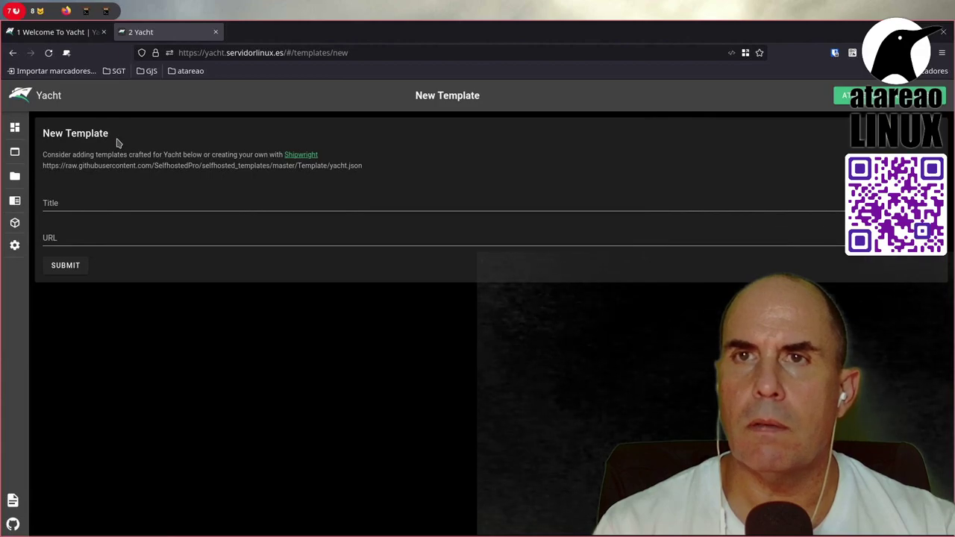
{"action": "triple_click", "coordinate": [121, 167]}
{"action": "key", "text": "ctrl+c"}
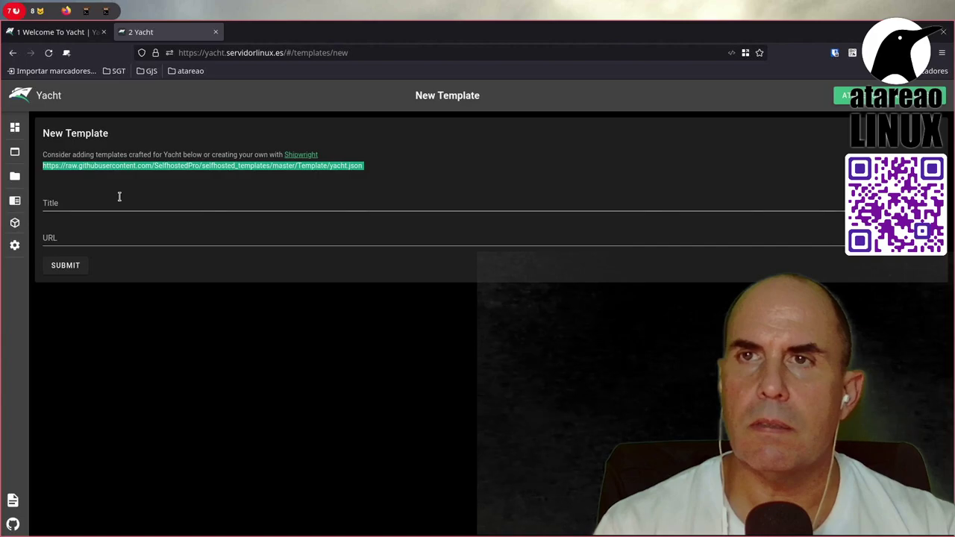
{"action": "left_click", "coordinate": [120, 200]}
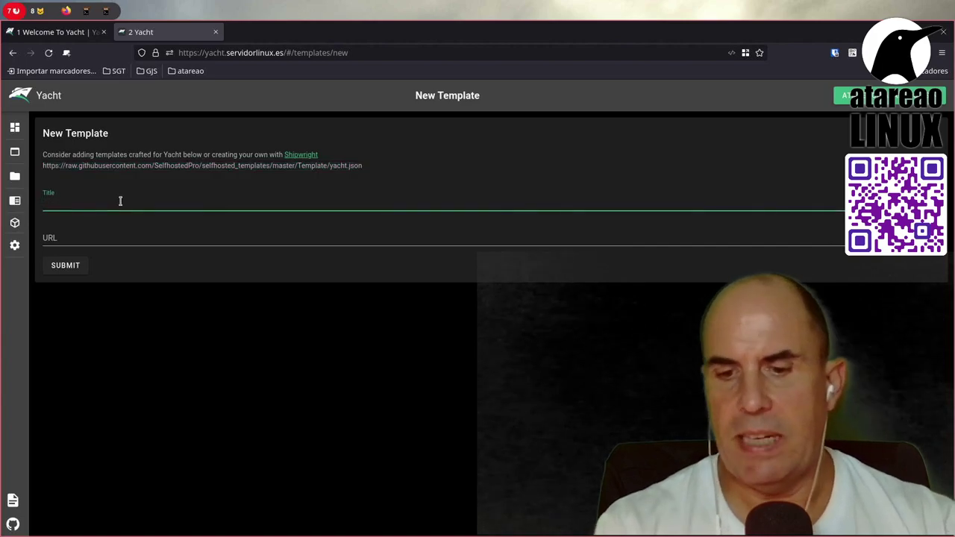
{"action": "type", "text": "yacht"}
{"action": "key", "text": "Tab"}
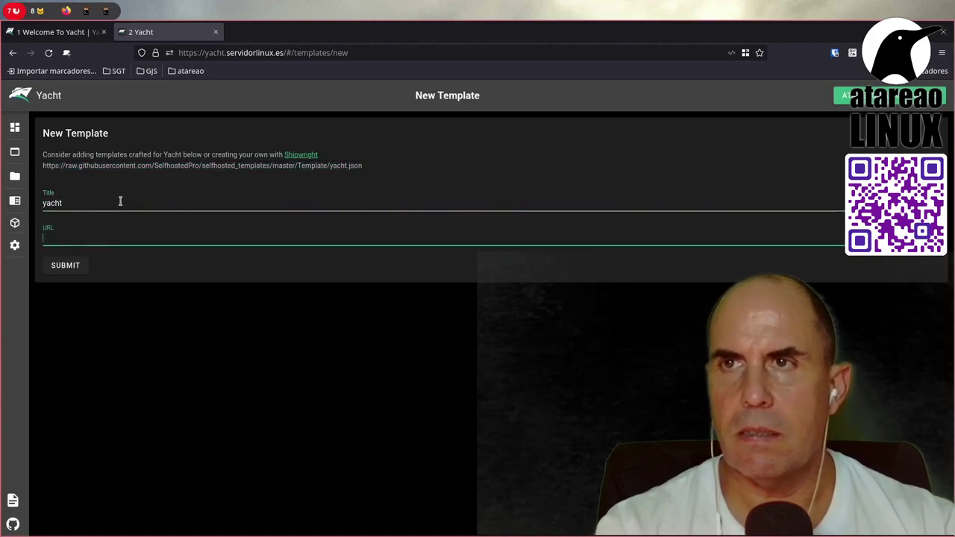
{"action": "key", "text": "ctrl+v"}
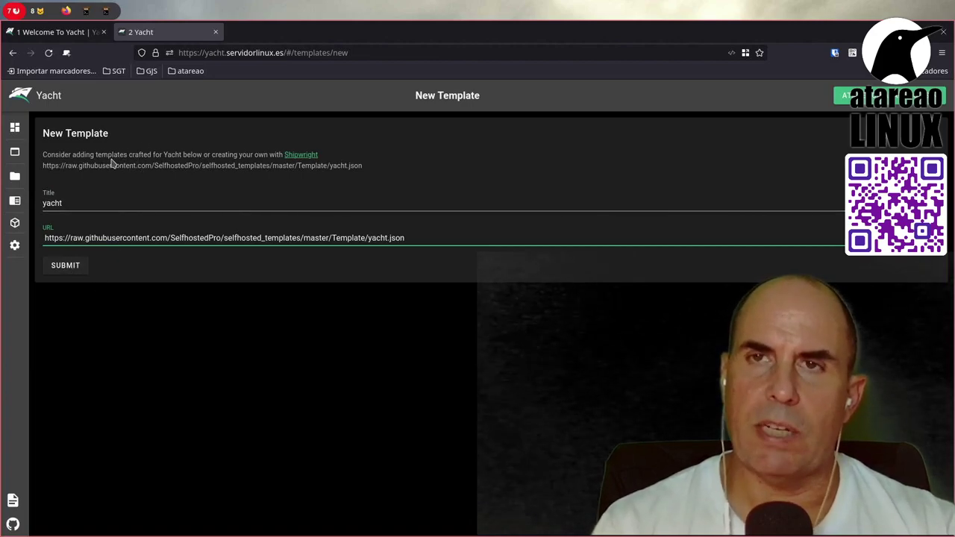
{"action": "left_click", "coordinate": [75, 266]}
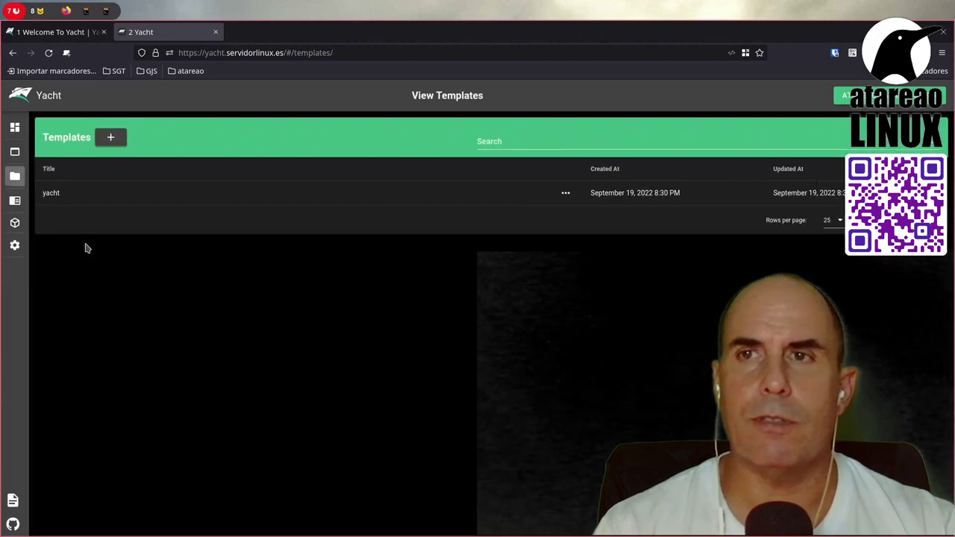
{"action": "left_click", "coordinate": [66, 192]}
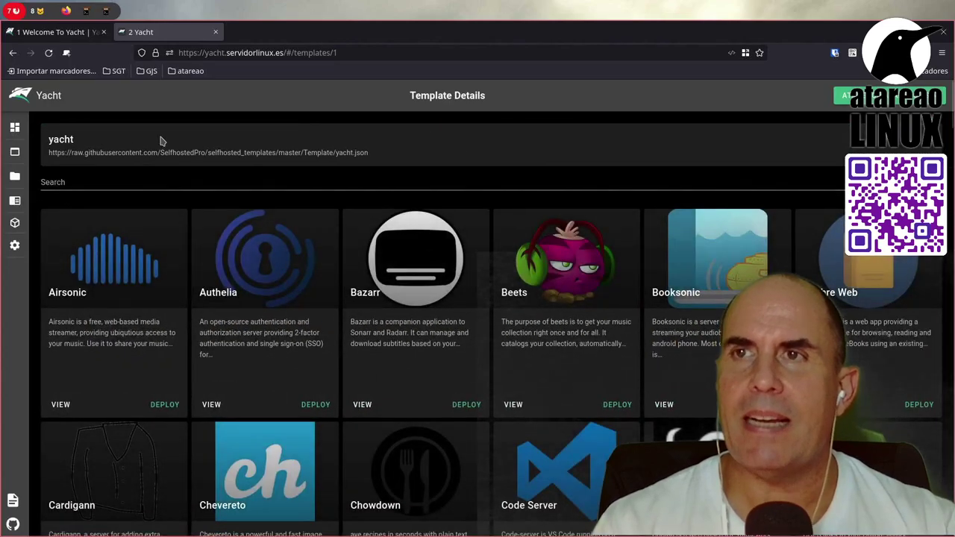
{"action": "scroll", "coordinate": [160, 141], "scroll_direction": "down", "scroll_amount": 3}
{"action": "scroll", "coordinate": [160, 139], "scroll_direction": "down", "scroll_amount": 2}
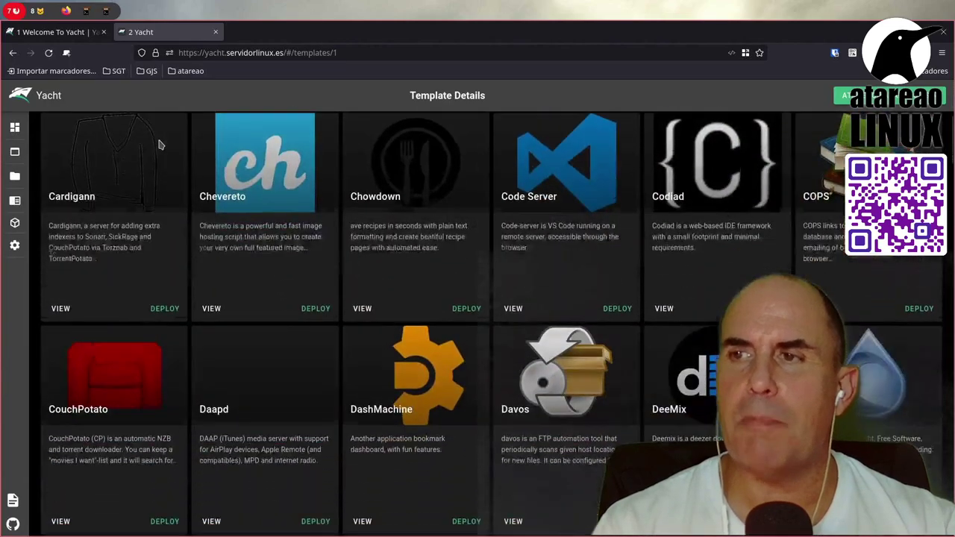
{"action": "scroll", "coordinate": [160, 138], "scroll_direction": "down", "scroll_amount": 3}
{"action": "scroll", "coordinate": [159, 140], "scroll_direction": "down", "scroll_amount": 2}
{"action": "scroll", "coordinate": [158, 142], "scroll_direction": "down", "scroll_amount": 5}
{"action": "scroll", "coordinate": [158, 142], "scroll_direction": "down", "scroll_amount": 3}
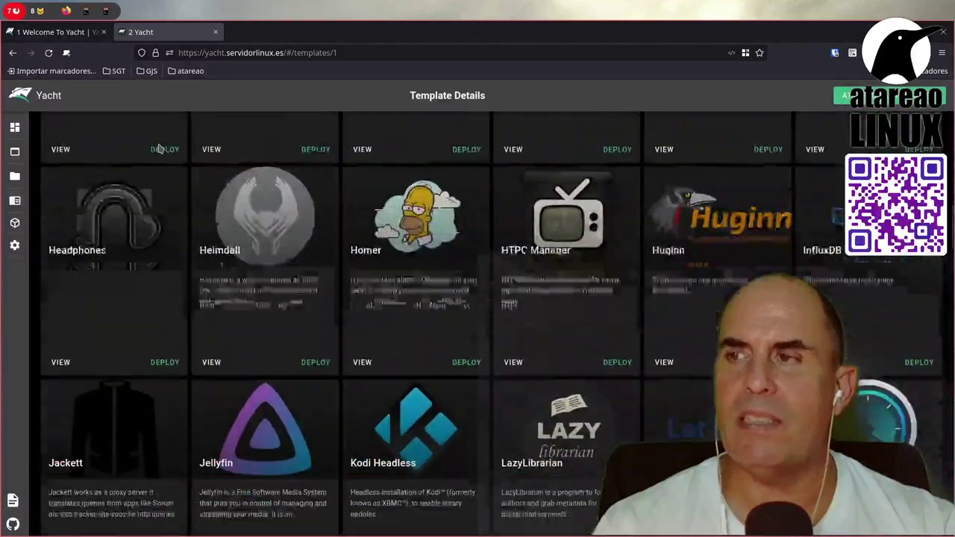
{"action": "scroll", "coordinate": [158, 145], "scroll_direction": "down", "scroll_amount": 3}
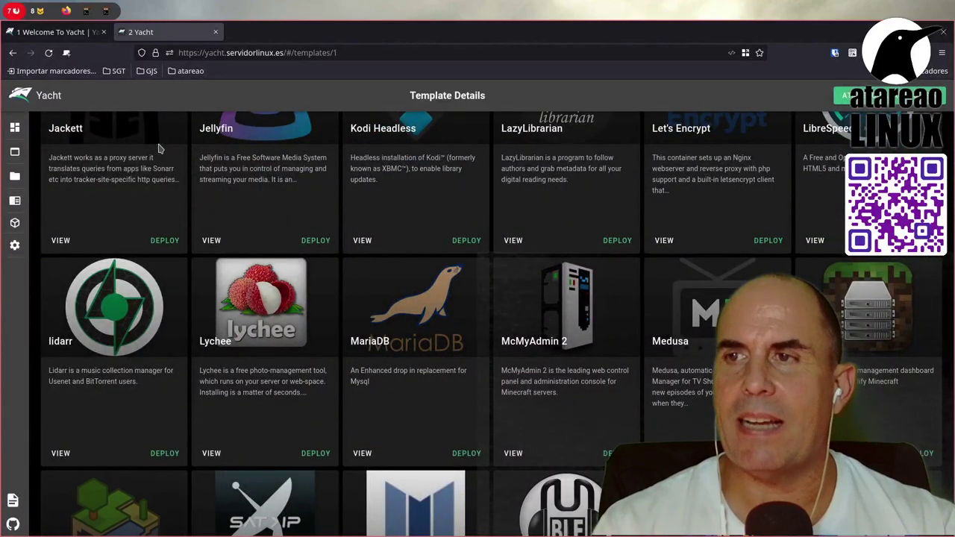
{"action": "scroll", "coordinate": [159, 148], "scroll_direction": "down", "scroll_amount": 2}
{"action": "scroll", "coordinate": [158, 147], "scroll_direction": "down", "scroll_amount": 3}
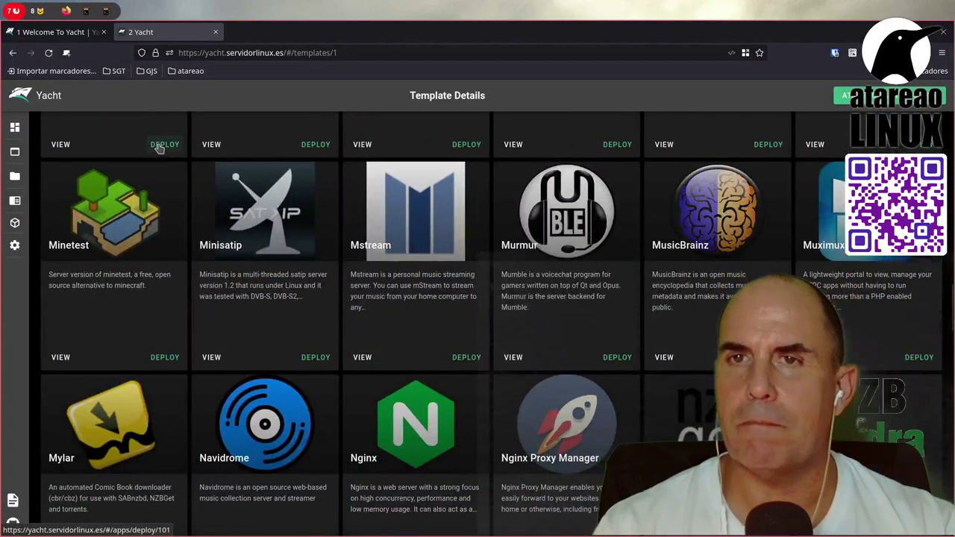
{"action": "scroll", "coordinate": [159, 148], "scroll_direction": "down", "scroll_amount": 2}
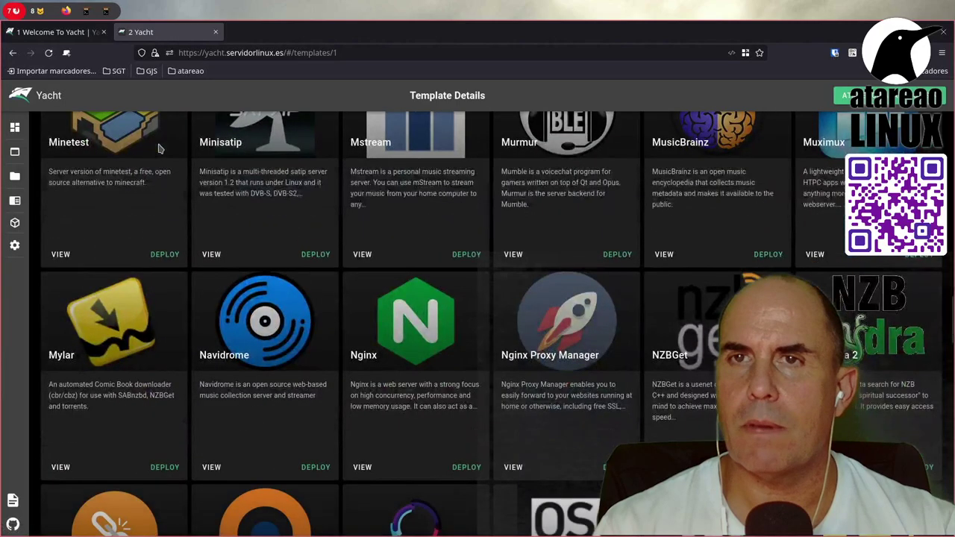
{"action": "scroll", "coordinate": [158, 148], "scroll_direction": "down", "scroll_amount": 2}
{"action": "scroll", "coordinate": [158, 148], "scroll_direction": "down", "scroll_amount": 4}
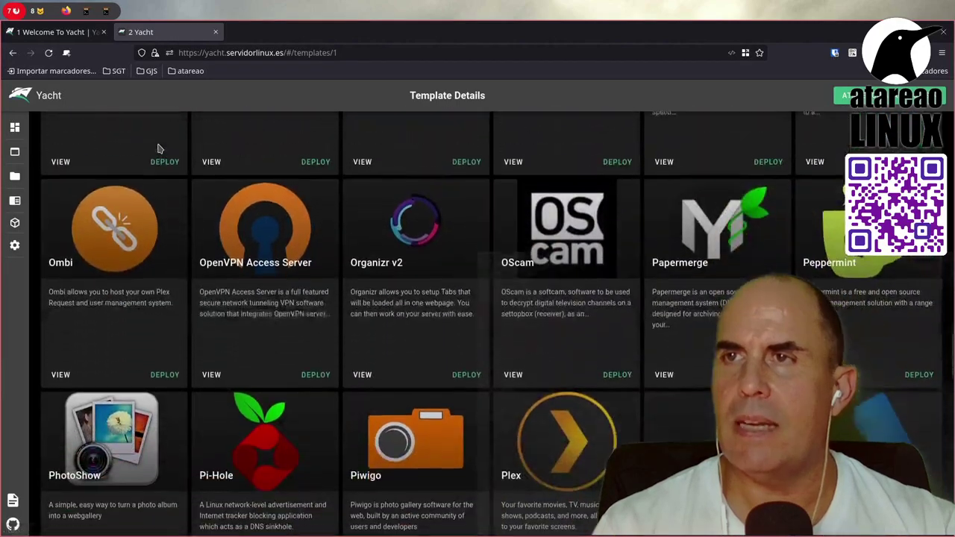
{"action": "scroll", "coordinate": [158, 148], "scroll_direction": "down", "scroll_amount": 4}
{"action": "scroll", "coordinate": [158, 148], "scroll_direction": "down", "scroll_amount": 3}
{"action": "scroll", "coordinate": [158, 147], "scroll_direction": "up", "scroll_amount": 1}
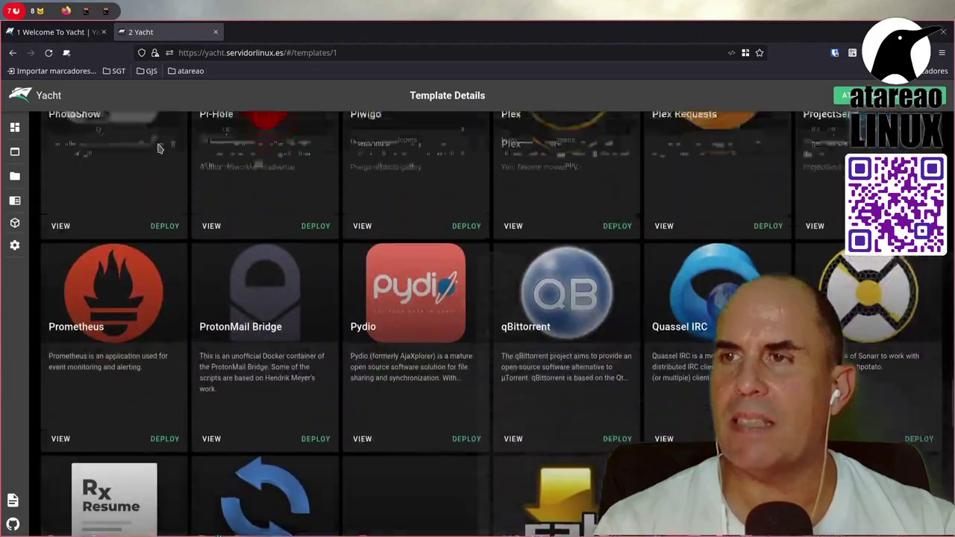
{"action": "scroll", "coordinate": [158, 148], "scroll_direction": "down", "scroll_amount": 3}
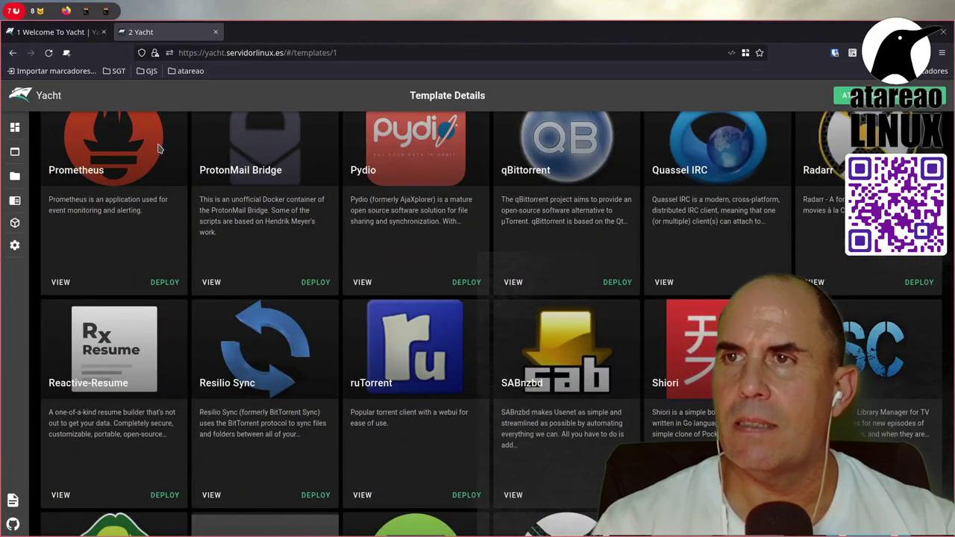
{"action": "scroll", "coordinate": [157, 150], "scroll_direction": "down", "scroll_amount": 3}
{"action": "scroll", "coordinate": [158, 150], "scroll_direction": "down", "scroll_amount": 2}
{"action": "scroll", "coordinate": [158, 149], "scroll_direction": "down", "scroll_amount": 3}
{"action": "scroll", "coordinate": [158, 149], "scroll_direction": "down", "scroll_amount": 3}
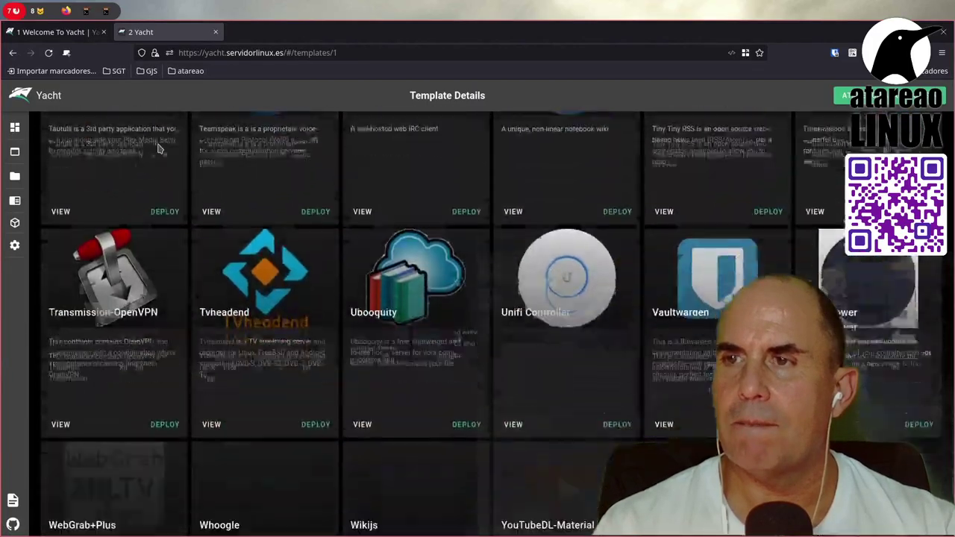
{"action": "scroll", "coordinate": [158, 150], "scroll_direction": "up", "scroll_amount": 3}
{"action": "scroll", "coordinate": [158, 150], "scroll_direction": "up", "scroll_amount": 15}
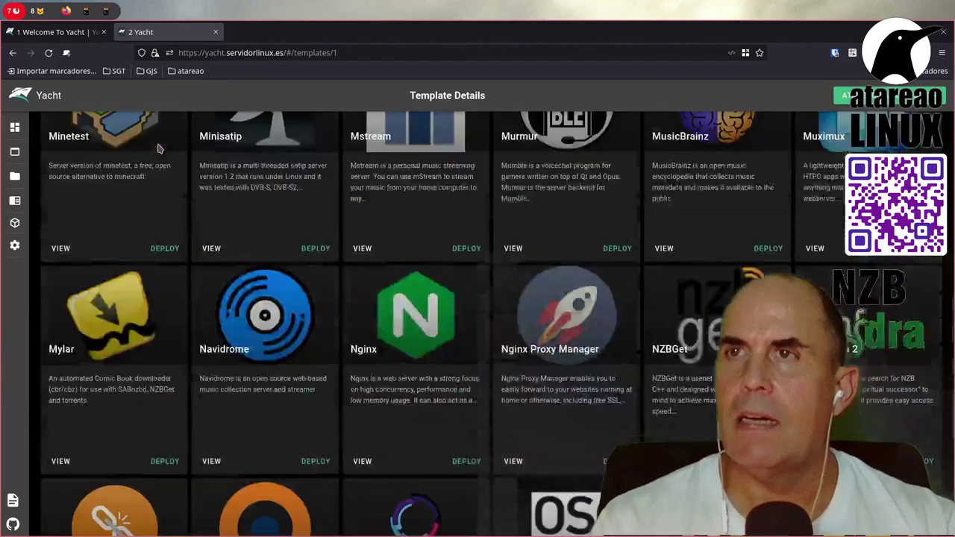
{"action": "scroll", "coordinate": [158, 149], "scroll_direction": "up", "scroll_amount": 10}
{"action": "scroll", "coordinate": [158, 150], "scroll_direction": "up", "scroll_amount": 5}
{"action": "scroll", "coordinate": [157, 149], "scroll_direction": "down", "scroll_amount": 5}
{"action": "scroll", "coordinate": [158, 146], "scroll_direction": "up", "scroll_amount": 3}
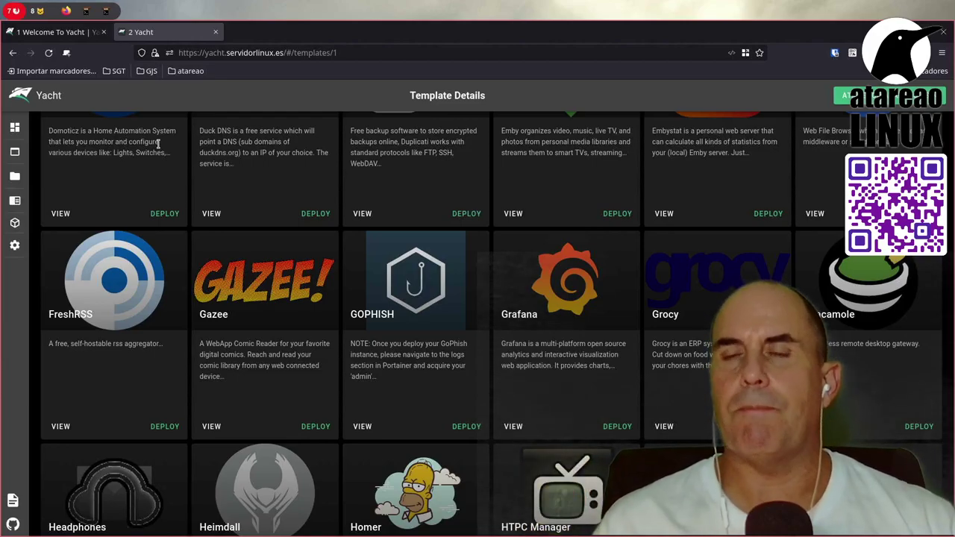
{"action": "scroll", "coordinate": [201, 185], "scroll_direction": "up", "scroll_amount": 3}
{"action": "scroll", "coordinate": [207, 187], "scroll_direction": "up", "scroll_amount": 3}
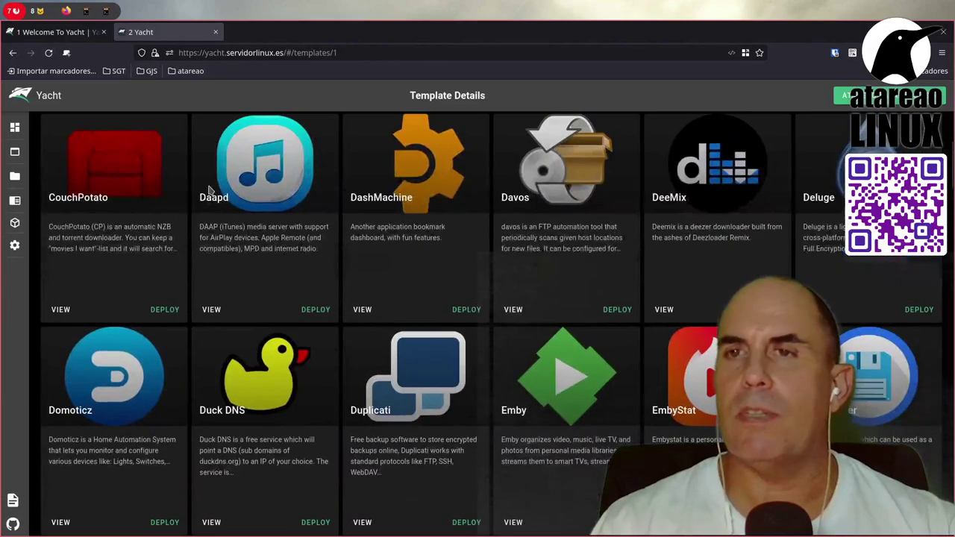
{"action": "scroll", "coordinate": [209, 189], "scroll_direction": "up", "scroll_amount": 3}
{"action": "scroll", "coordinate": [211, 192], "scroll_direction": "up", "scroll_amount": 3}
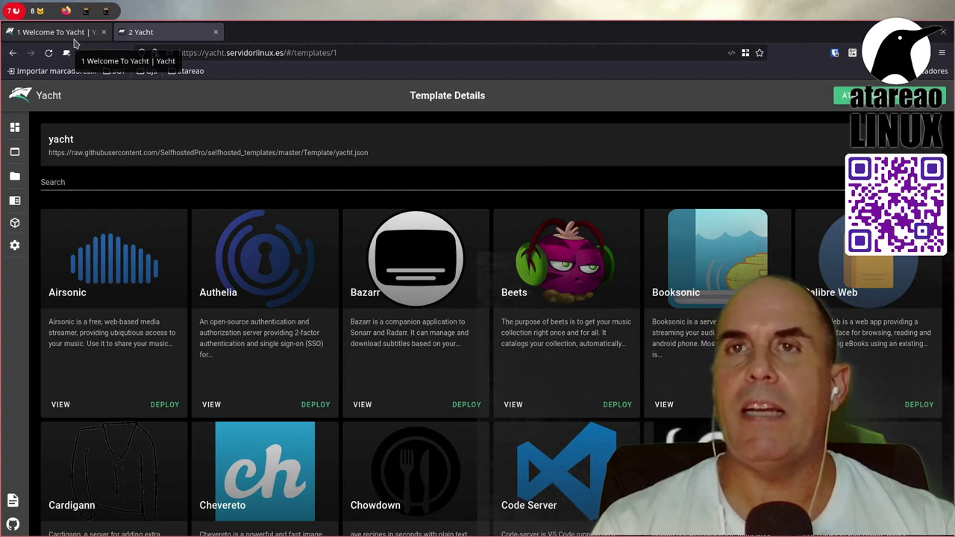
Search the yacht template's app list for 'f' to bring up FileBrowser
{"action": "left_click", "coordinate": [74, 43]}
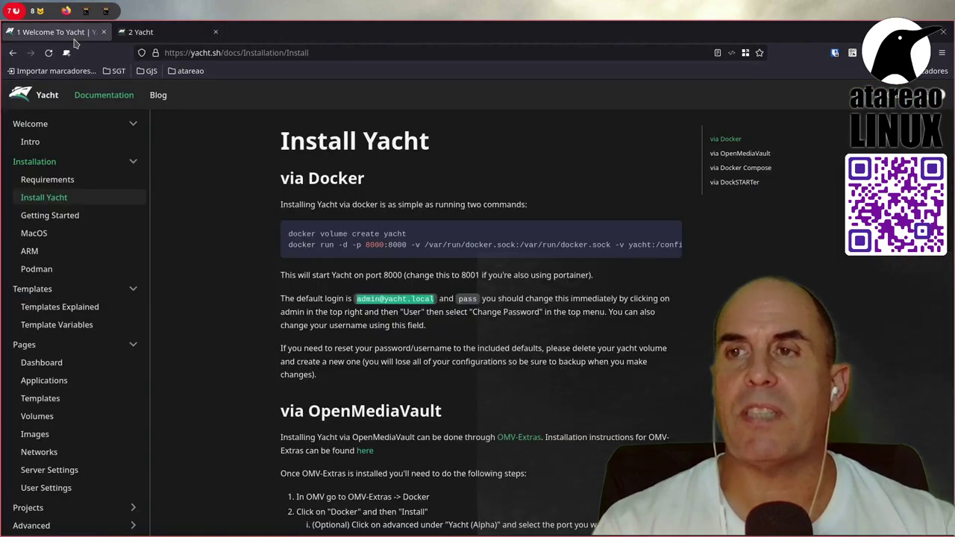
{"action": "left_click", "coordinate": [134, 33]}
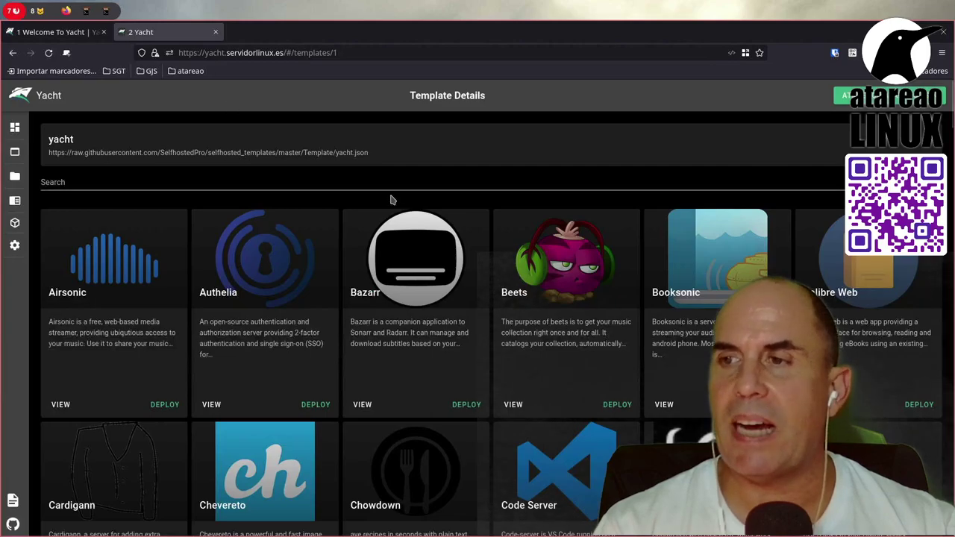
{"action": "scroll", "coordinate": [395, 202], "scroll_direction": "down", "scroll_amount": 3}
{"action": "scroll", "coordinate": [398, 203], "scroll_direction": "down", "scroll_amount": 7}
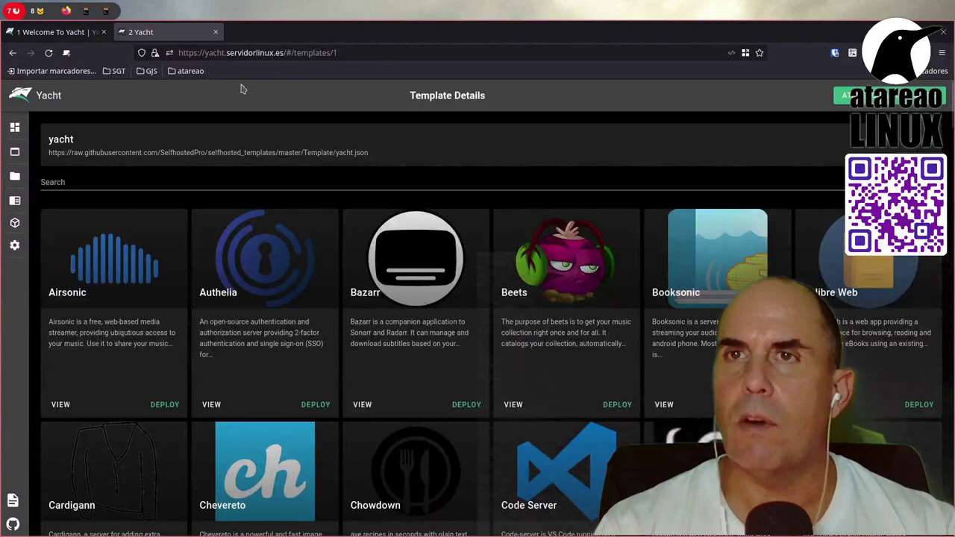
{"action": "left_click", "coordinate": [170, 177]}
{"action": "type", "text": "f"}
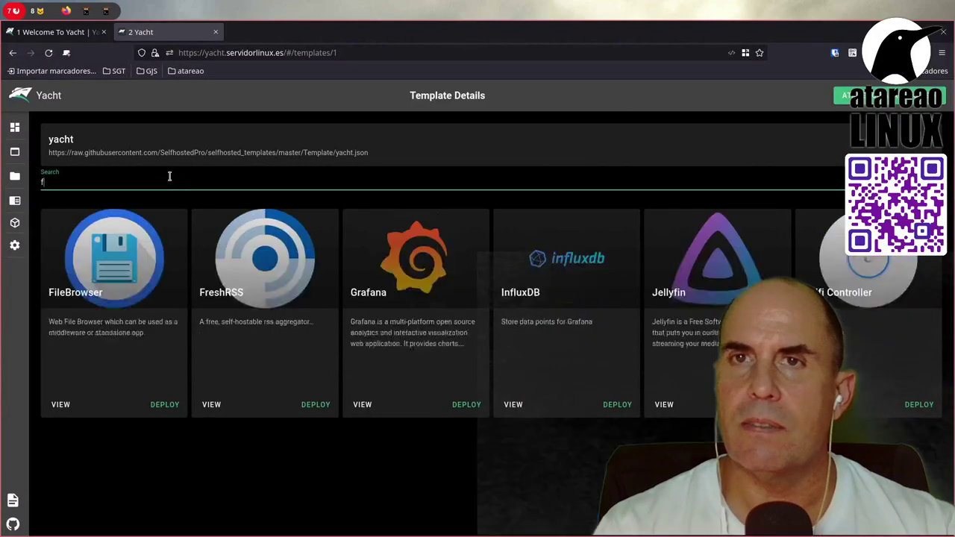
{"action": "left_click", "coordinate": [118, 292]}
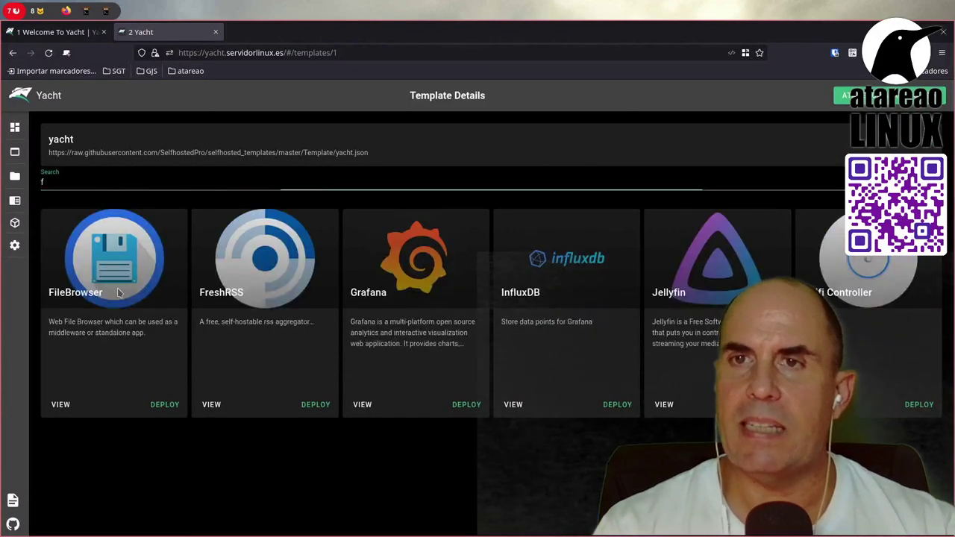
Start deploying FileBrowser, expand its Labels section, then switch to the terminal workspace
{"action": "left_click", "coordinate": [164, 404]}
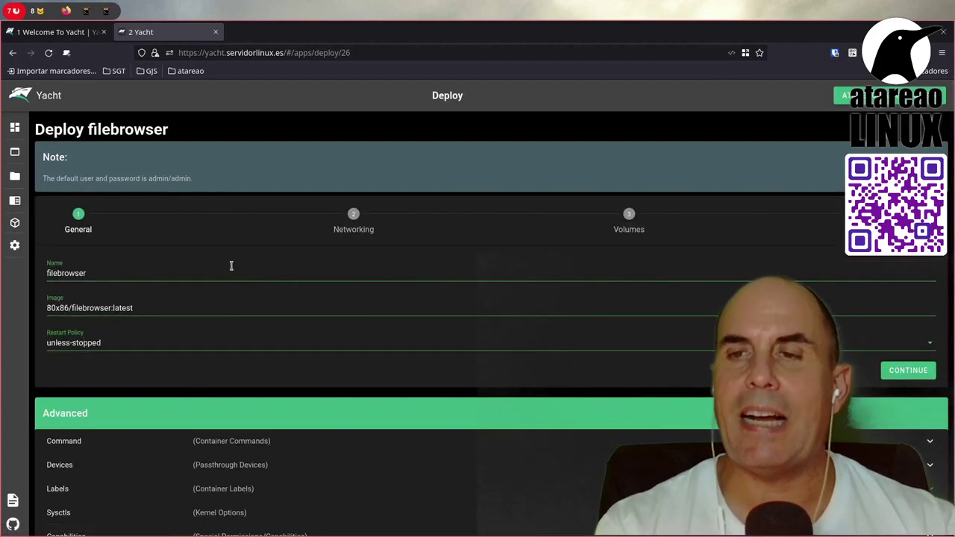
{"action": "scroll", "coordinate": [240, 258], "scroll_direction": "down", "scroll_amount": 1}
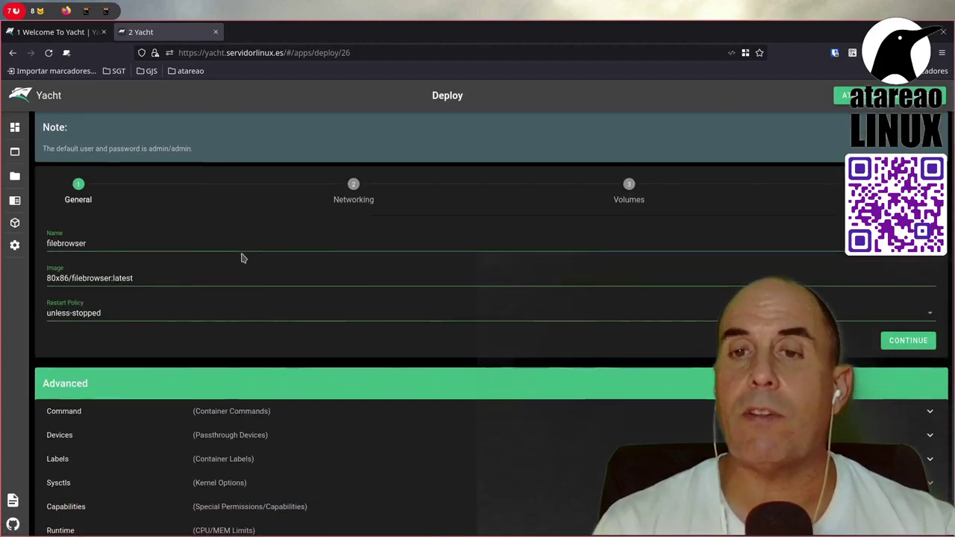
{"action": "left_click", "coordinate": [192, 452]}
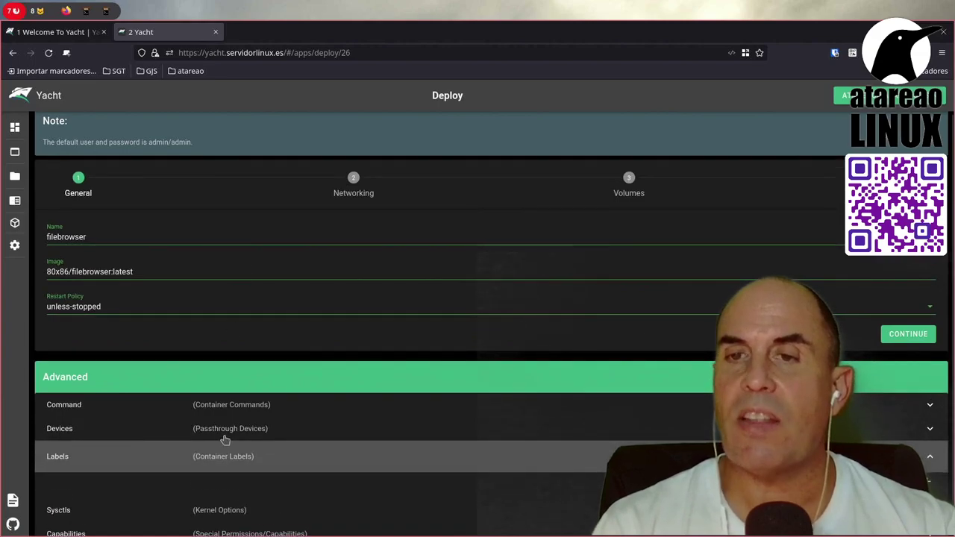
{"action": "scroll", "coordinate": [259, 406], "scroll_direction": "down", "scroll_amount": 1}
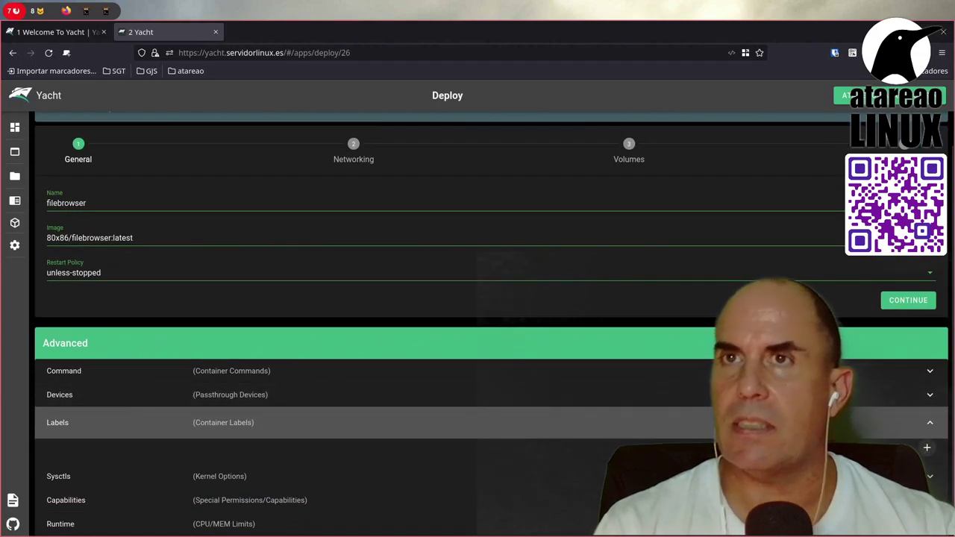
{"action": "left_click", "coordinate": [35, 10]}
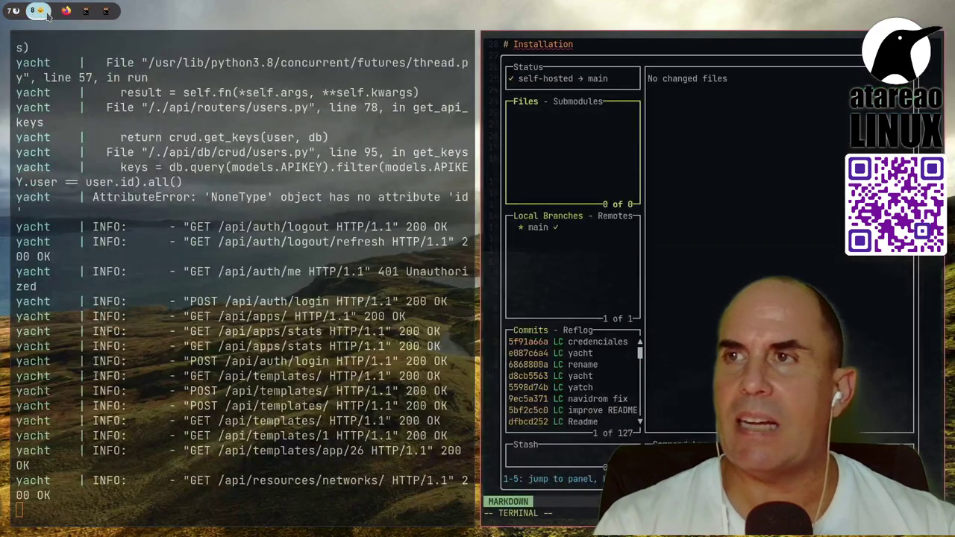
Close lazygit, quit nvim with :qa and stop the running yacht compose logs
{"action": "key", "text": "q"}
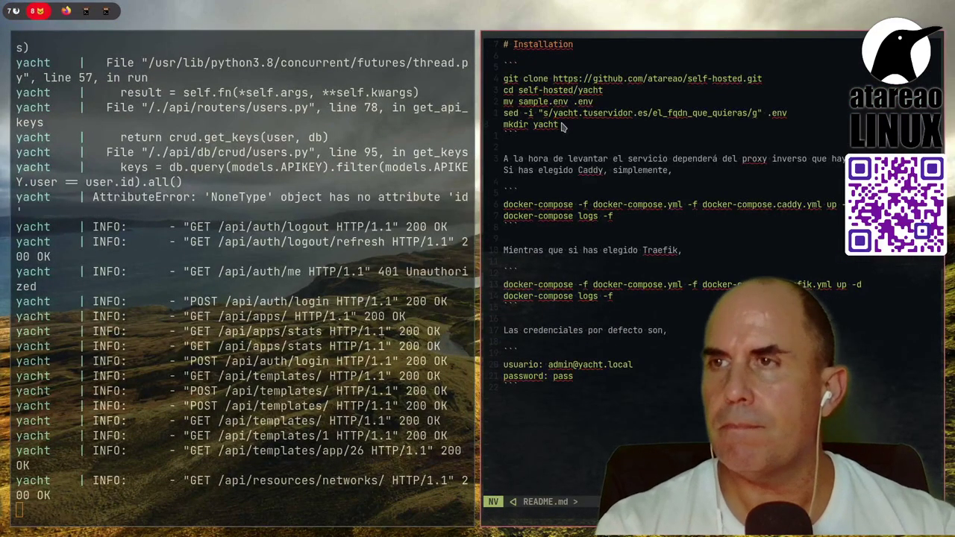
{"action": "key", "text": "colon"}
{"action": "key", "text": "Return"}
{"action": "type", "text": "cd .."}
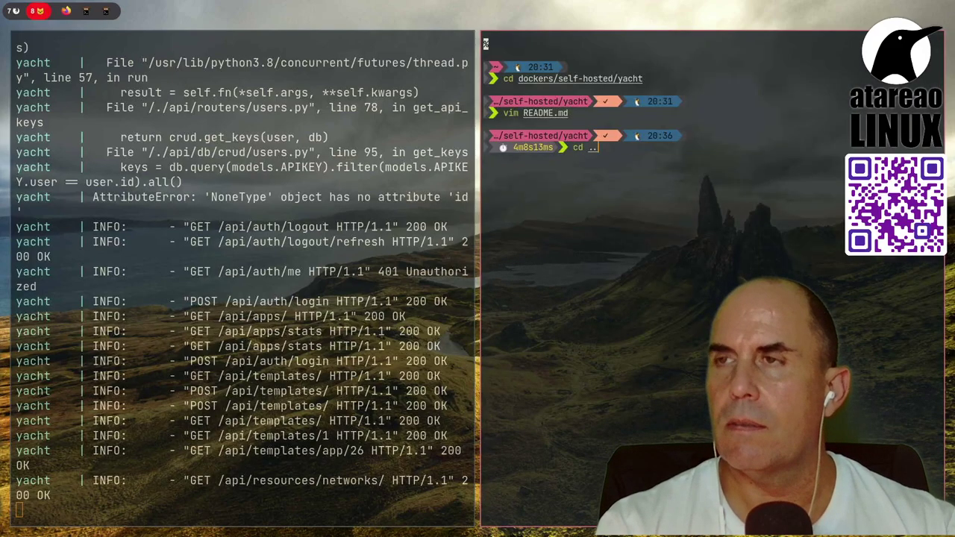
{"action": "key", "text": "super+Left"}
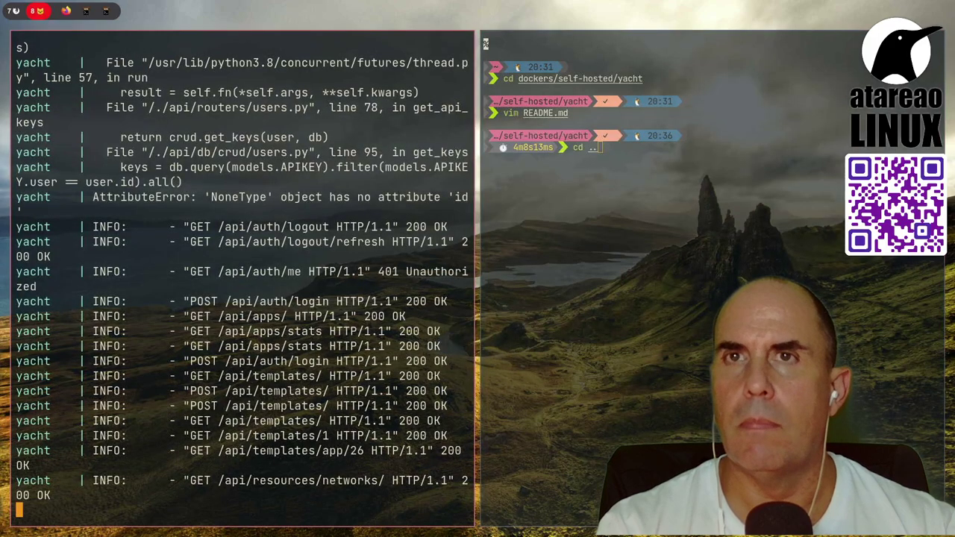
{"action": "key", "text": "ctrl+c"}
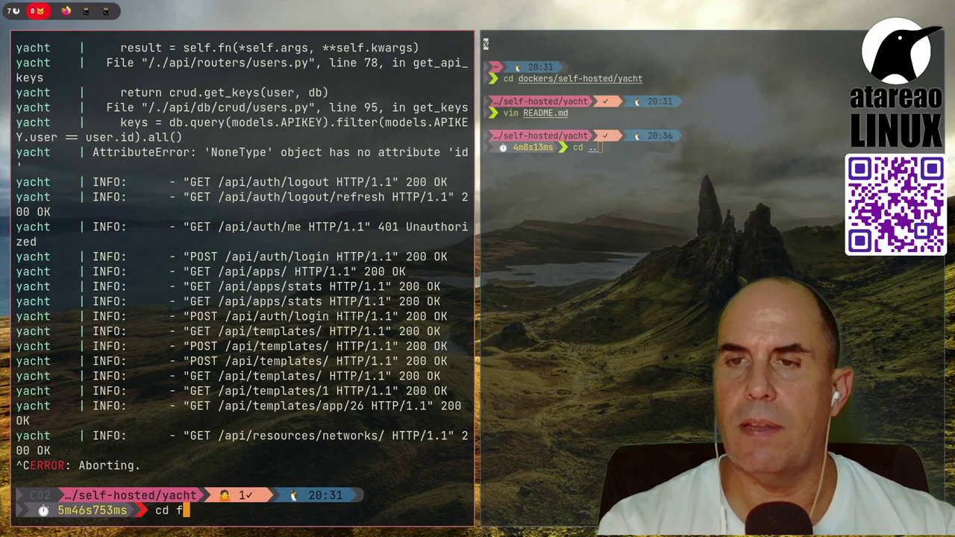
Change into ../filebrowser and print docker-compose.caddy.yml
{"action": "type", "text": "./f"}
{"action": "key", "text": "Tab"}
{"action": "type", "text": "l"}
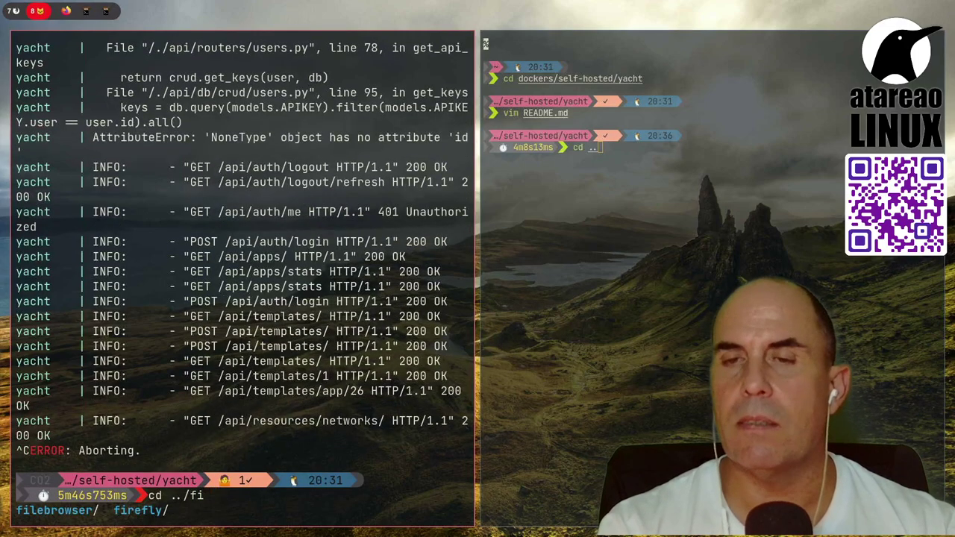
{"action": "key", "text": "Tab"}
{"action": "key", "text": "Return"}
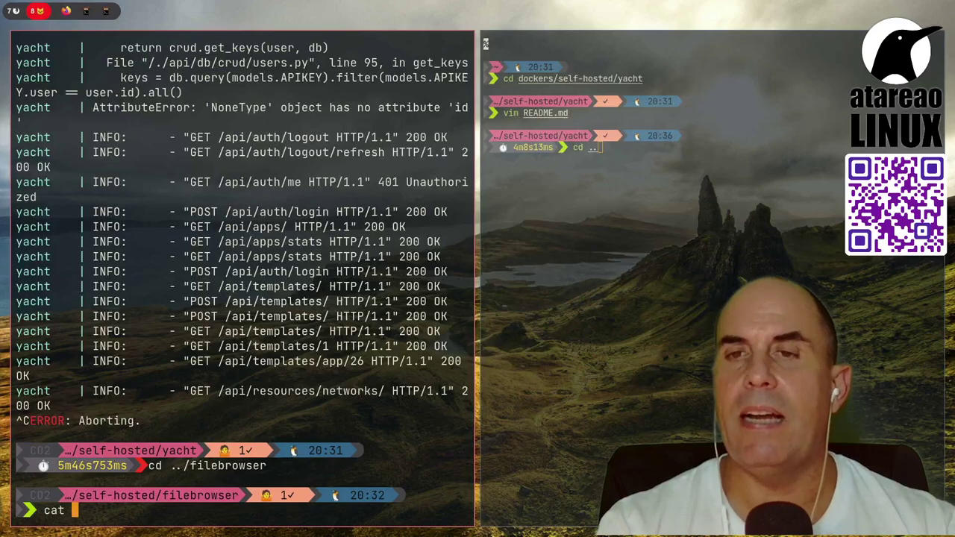
{"action": "type", "text": "do"}
{"action": "key", "text": "Tab"}
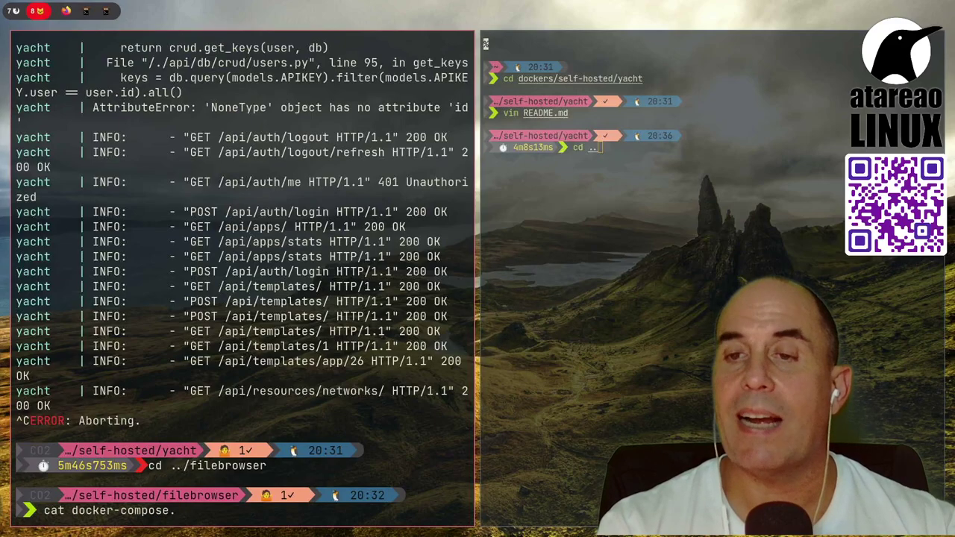
{"action": "type", "text": "ca"}
{"action": "key", "text": "Tab"}
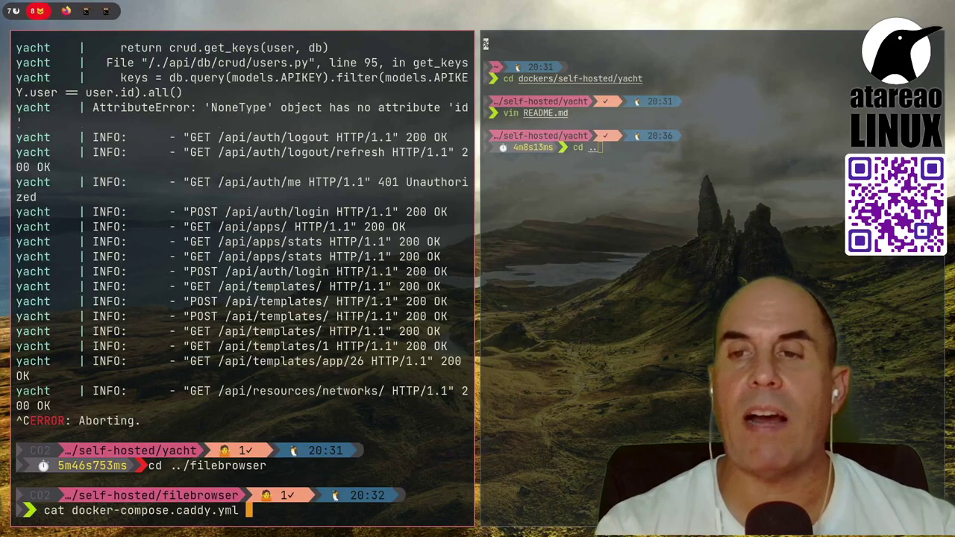
{"action": "key", "text": "Return"}
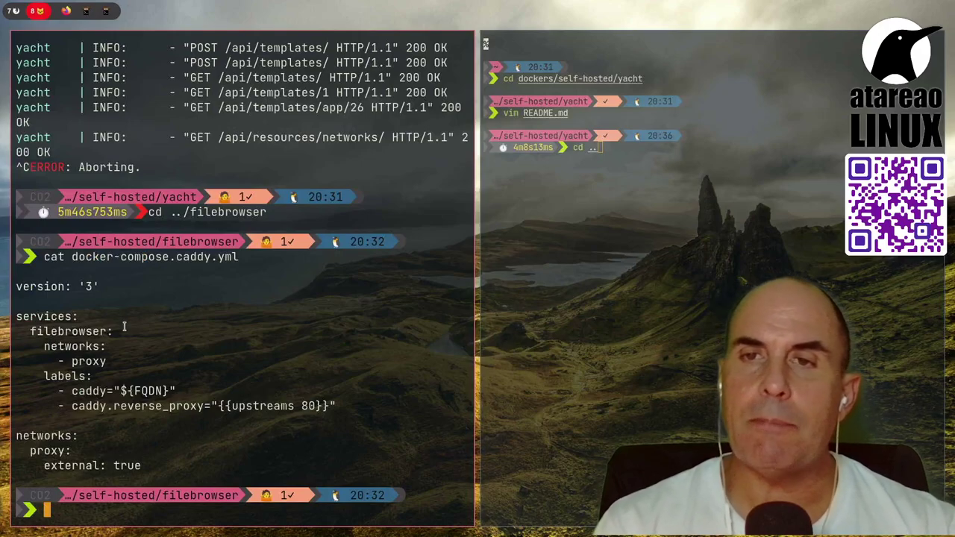
Pick out the caddy= and reverse_proxy labels in the output, then go back to Firefox
{"action": "double_click", "coordinate": [97, 391]}
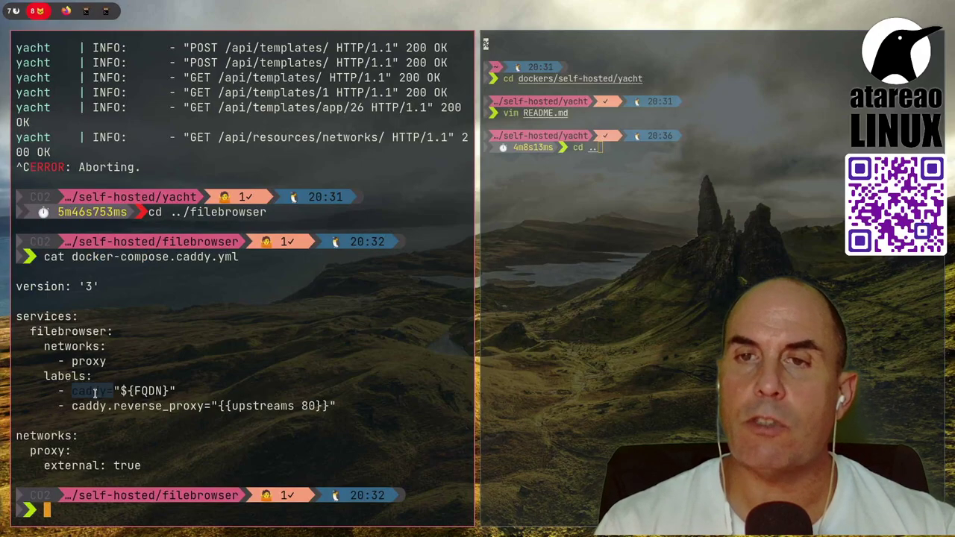
{"action": "left_click", "coordinate": [86, 395]}
{"action": "triple_click", "coordinate": [105, 408]}
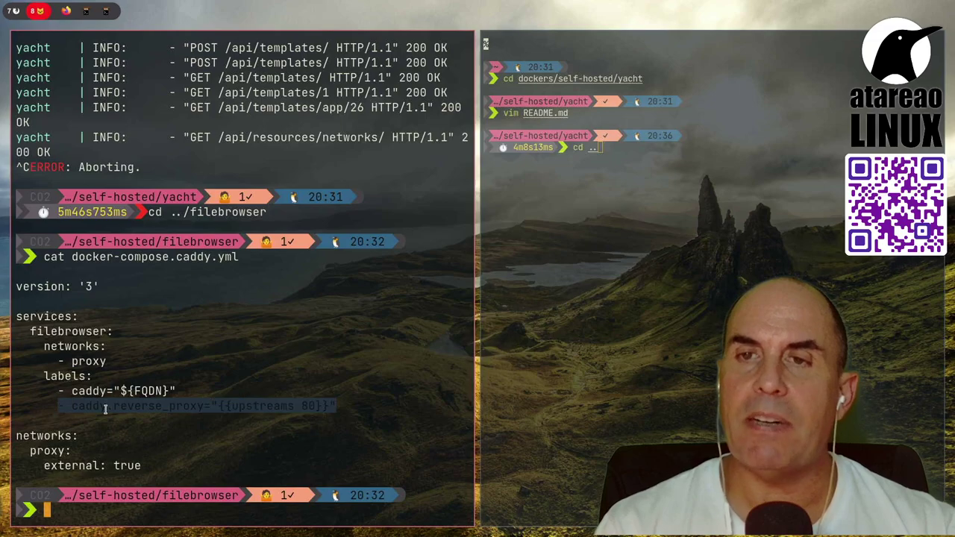
{"action": "left_click", "coordinate": [96, 391]}
{"action": "double_click", "coordinate": [92, 391]}
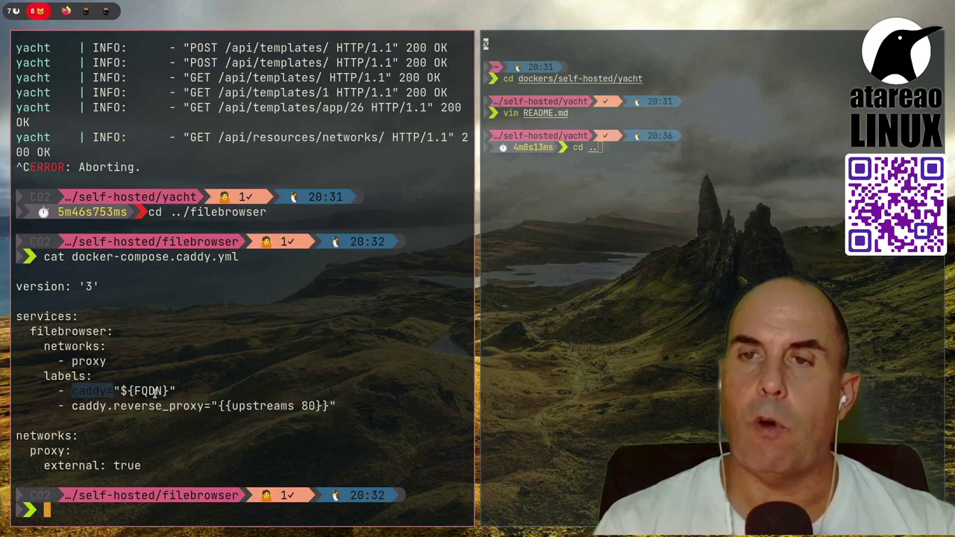
{"action": "left_click", "coordinate": [67, 12]}
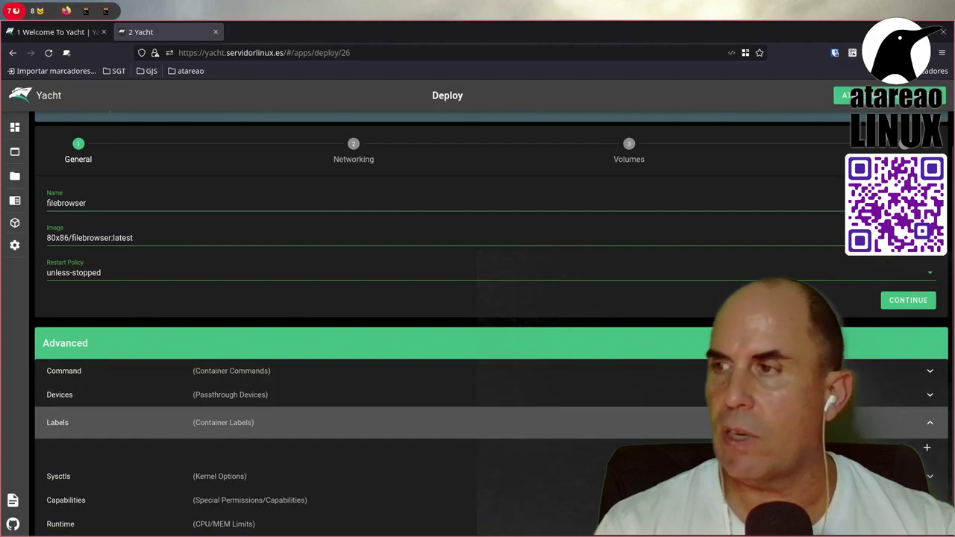
Add labels caddy=fb.servidorlinux.es and caddy.reverse_proxy="{{upstreams 80}}" under Advanced > Labels
{"action": "left_click", "coordinate": [929, 448]}
{"action": "left_click", "coordinate": [202, 448]}
{"action": "type", "text": "ca"}
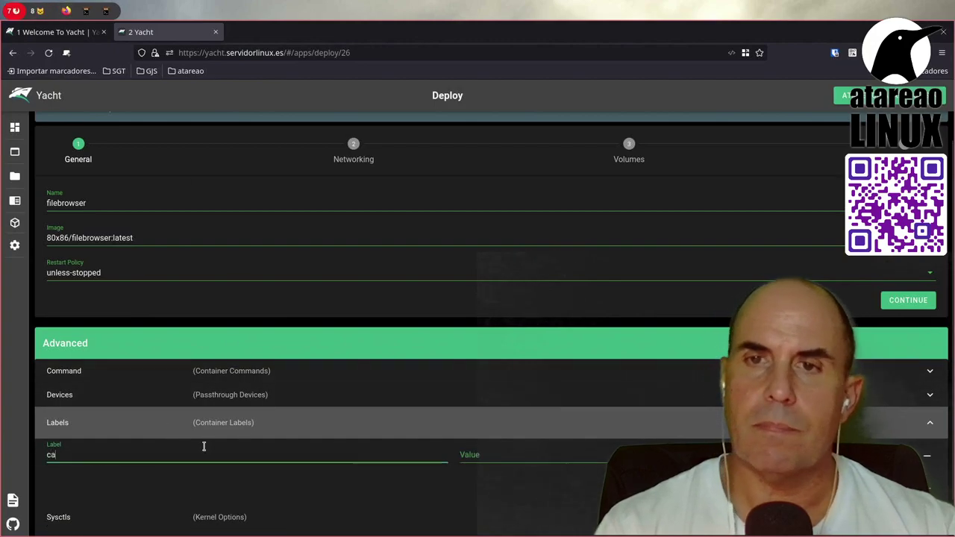
{"action": "type", "text": "ddy"}
{"action": "key", "text": "Tab"}
{"action": "type", "text": "fb.servidorlinux.es"}
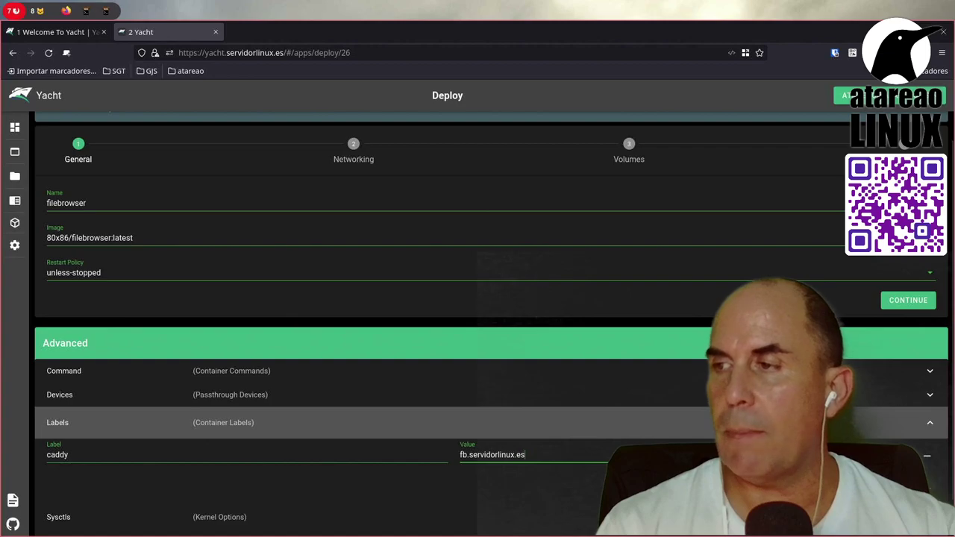
{"action": "left_click", "coordinate": [160, 501]}
{"action": "type", "text": "ca"}
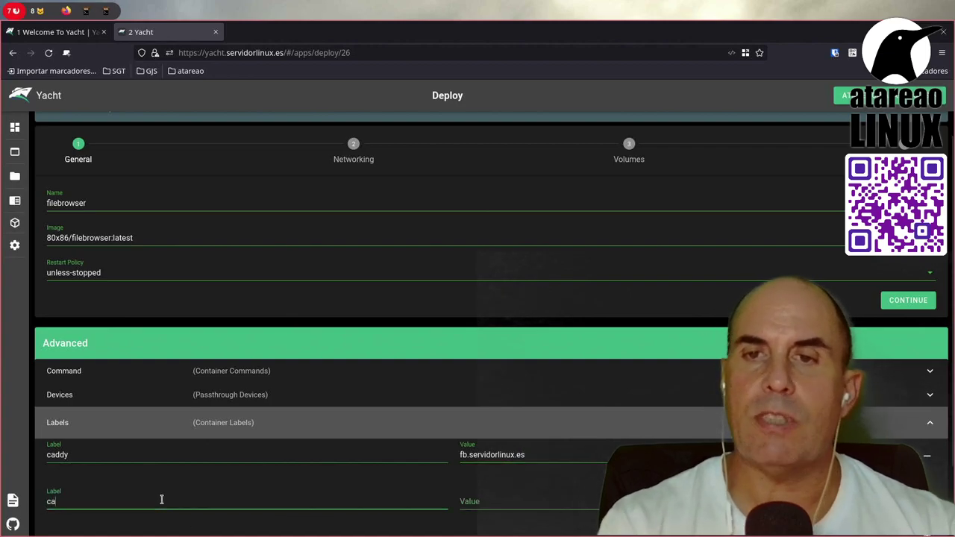
{"action": "type", "text": "ddy.reverse-"}
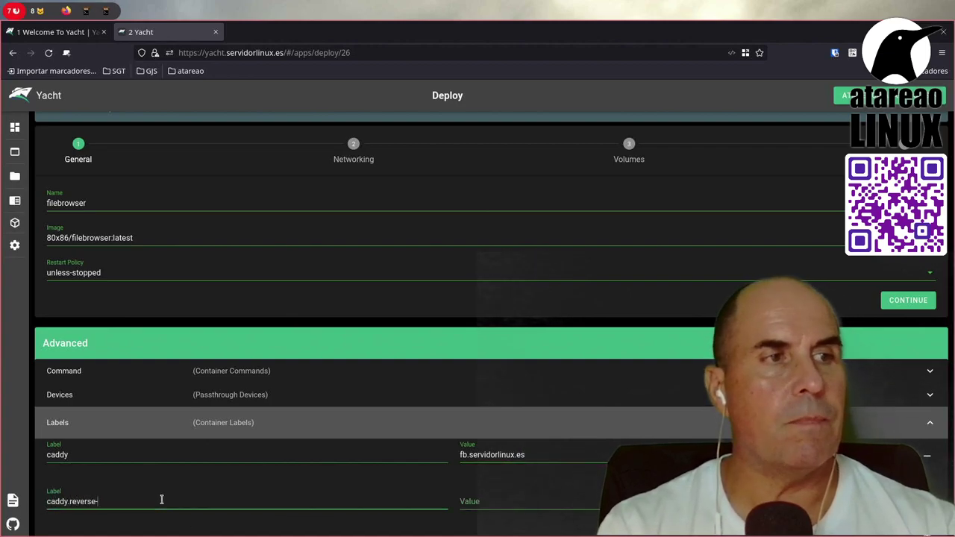
{"action": "type", "text": "pro"}
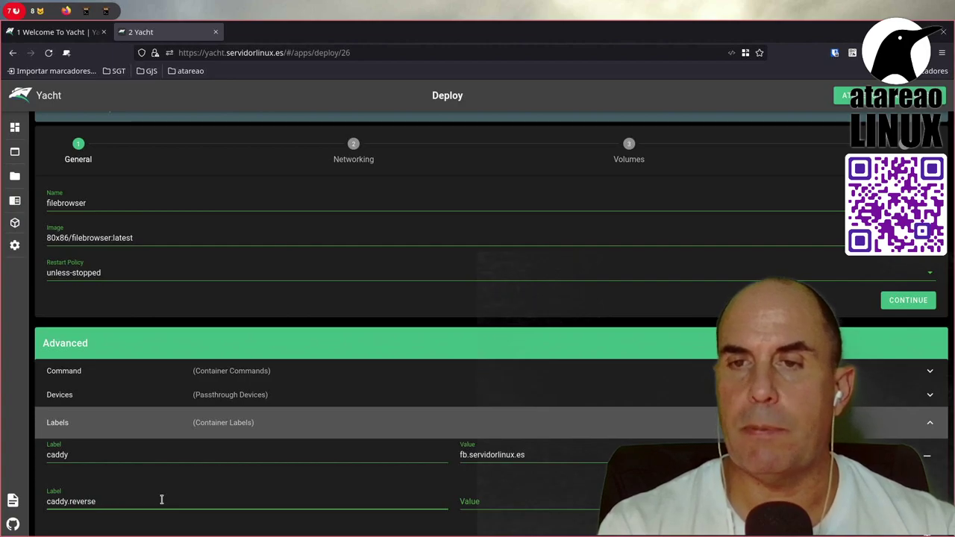
{"action": "type", "text": "y"}
{"action": "key", "text": "Tab"}
{"action": "type", "text": "\"{{upstreams 80}}\""}
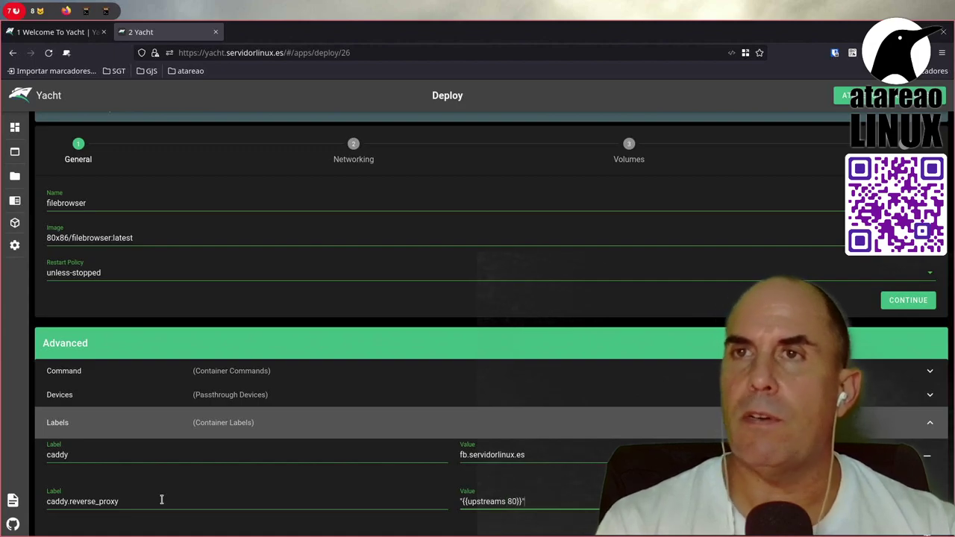
{"action": "key", "text": "ctrl+a"}
Compare the labels with the Yacht docs and the compose file, then continue to Networking
{"action": "left_click", "coordinate": [64, 32]}
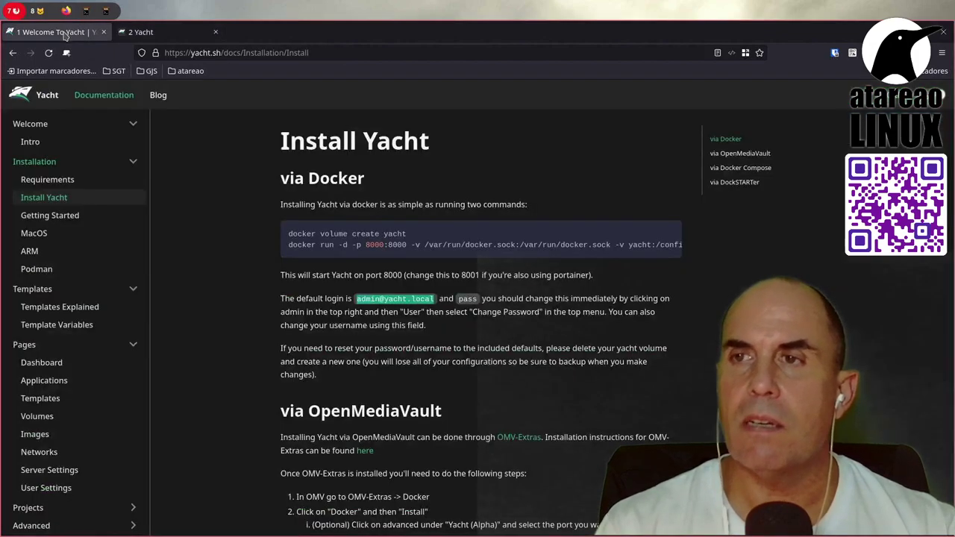
{"action": "left_click", "coordinate": [140, 32]}
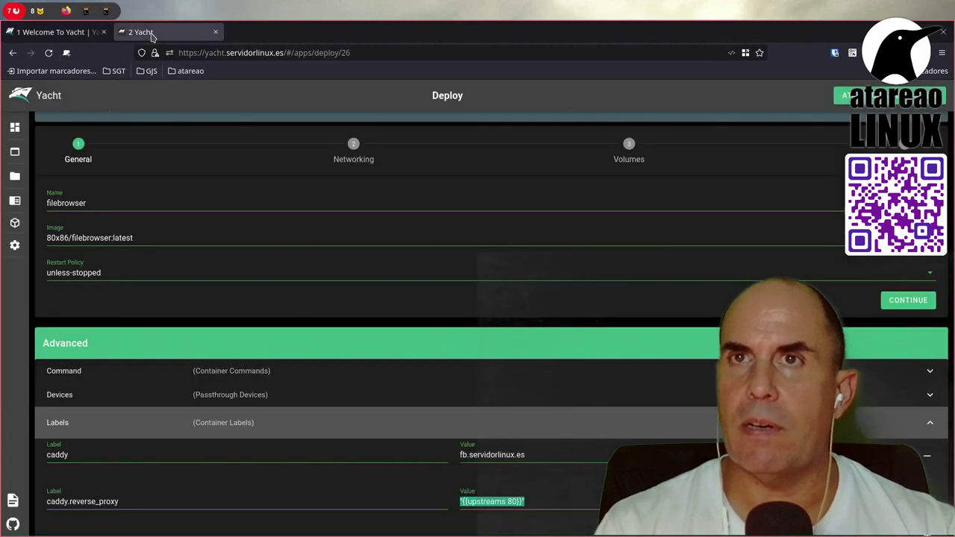
{"action": "left_click", "coordinate": [36, 10]}
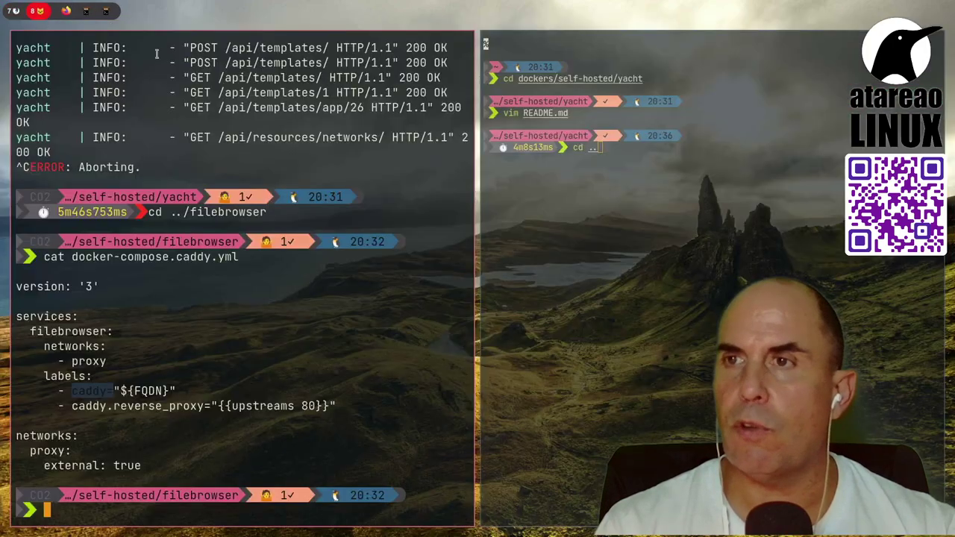
{"action": "left_click", "coordinate": [309, 409]}
{"action": "left_click", "coordinate": [14, 10]}
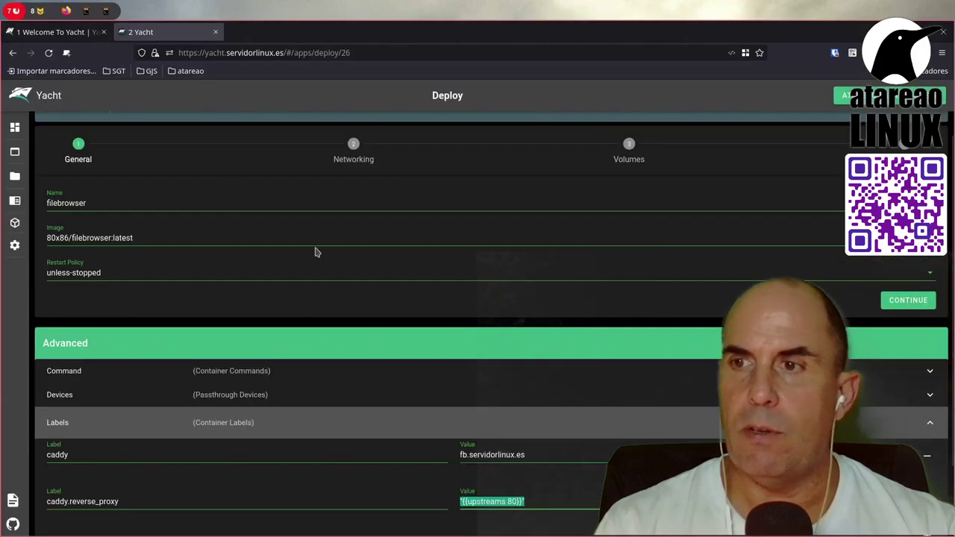
{"action": "scroll", "coordinate": [568, 416], "scroll_direction": "down", "scroll_amount": 2}
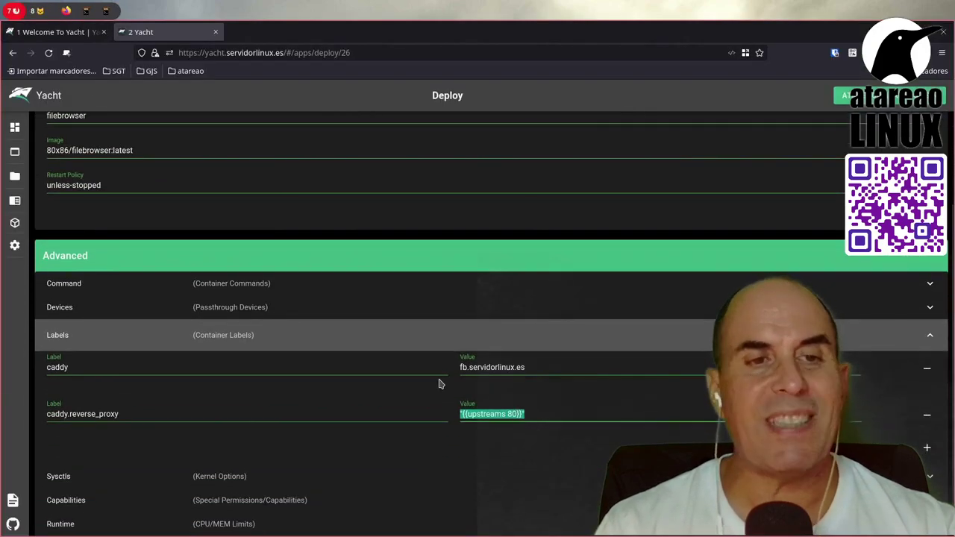
{"action": "scroll", "coordinate": [690, 330], "scroll_direction": "up", "scroll_amount": 4}
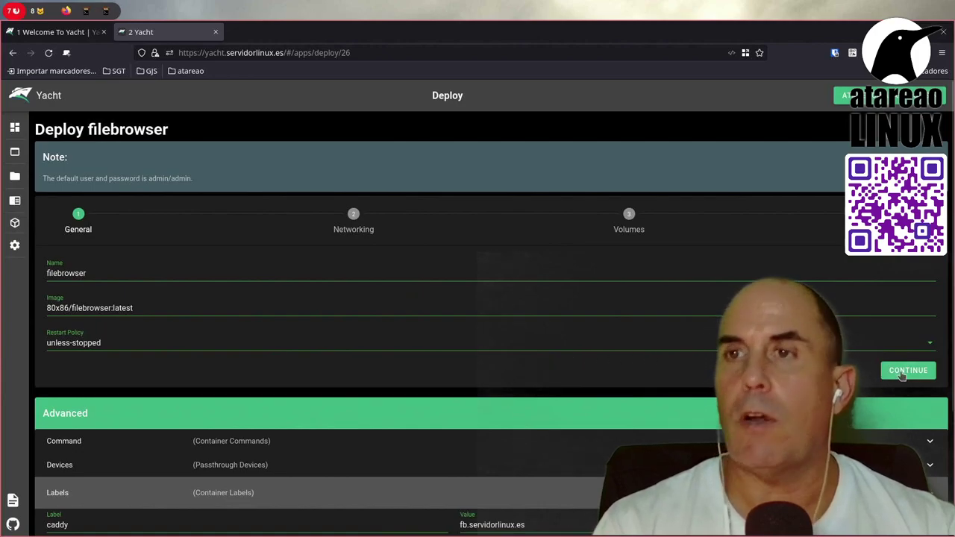
{"action": "scroll", "coordinate": [336, 366], "scroll_direction": "down", "scroll_amount": 4}
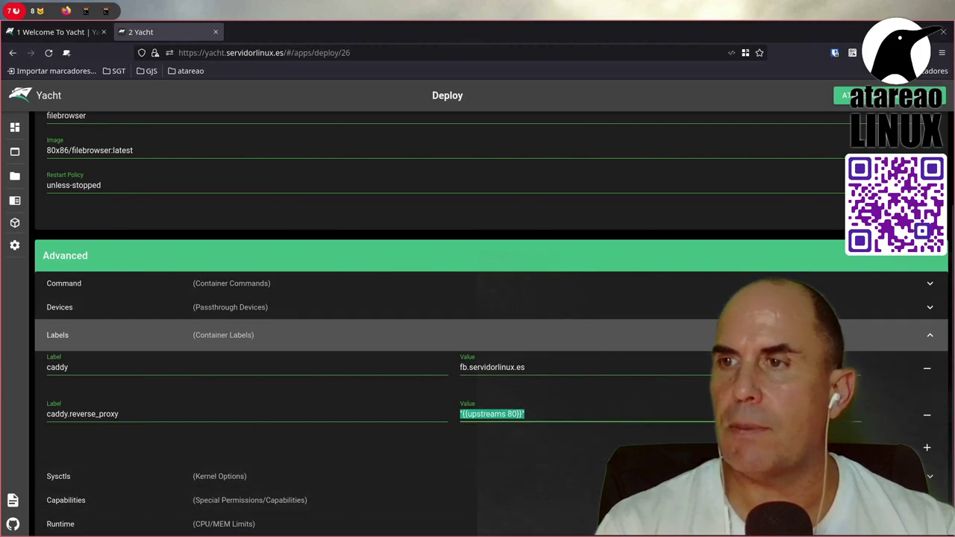
{"action": "key", "text": "Return"}
Inspect the Networking step's port mapping with host and container port 8082
{"action": "scroll", "coordinate": [299, 214], "scroll_direction": "up", "scroll_amount": 4}
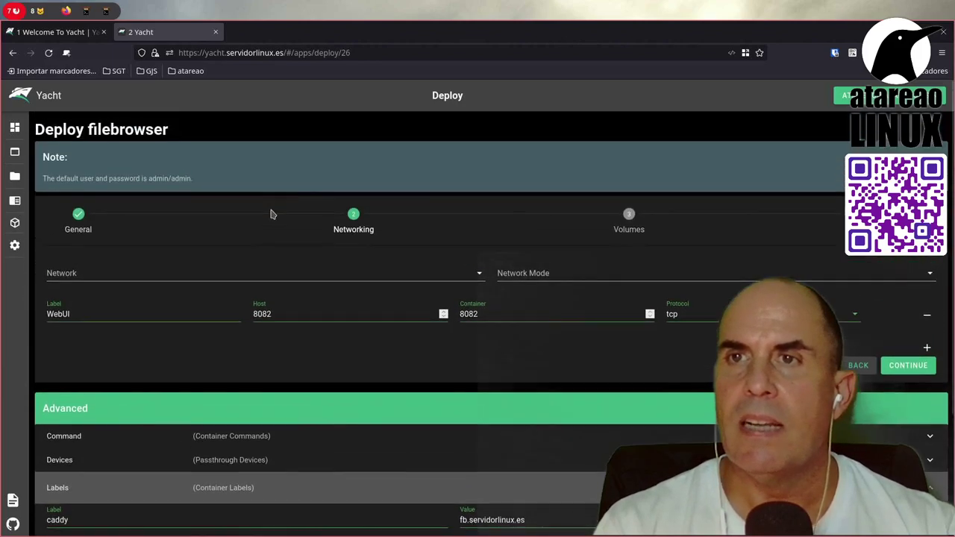
{"action": "double_click", "coordinate": [470, 314]}
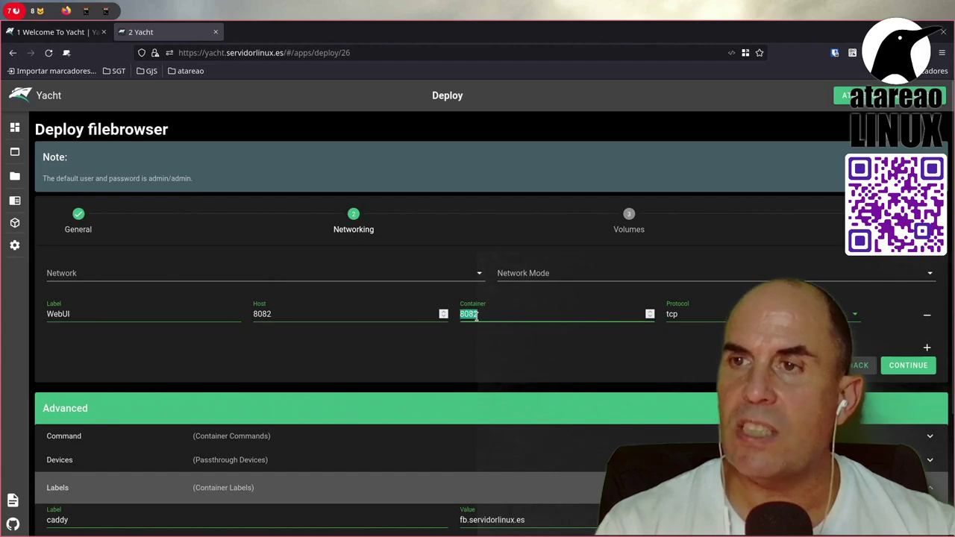
{"action": "double_click", "coordinate": [269, 314]}
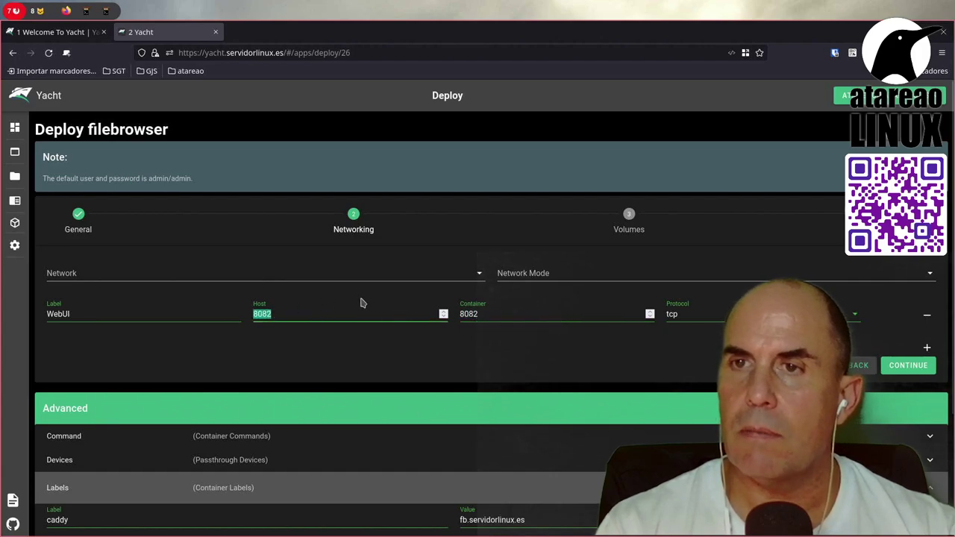
{"action": "scroll", "coordinate": [388, 296], "scroll_direction": "down", "scroll_amount": 2}
{"action": "scroll", "coordinate": [383, 292], "scroll_direction": "up", "scroll_amount": 2}
{"action": "scroll", "coordinate": [382, 290], "scroll_direction": "down", "scroll_amount": 2}
{"action": "scroll", "coordinate": [382, 291], "scroll_direction": "down", "scroll_amount": 1}
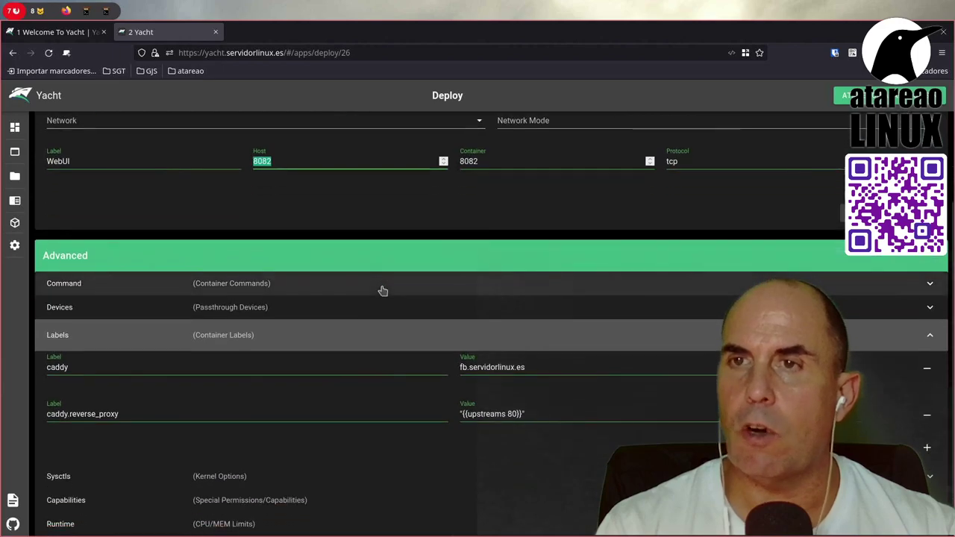
{"action": "scroll", "coordinate": [382, 291], "scroll_direction": "up", "scroll_amount": 3}
{"action": "scroll", "coordinate": [292, 232], "scroll_direction": "down", "scroll_amount": 2}
{"action": "scroll", "coordinate": [291, 232], "scroll_direction": "down", "scroll_amount": 1}
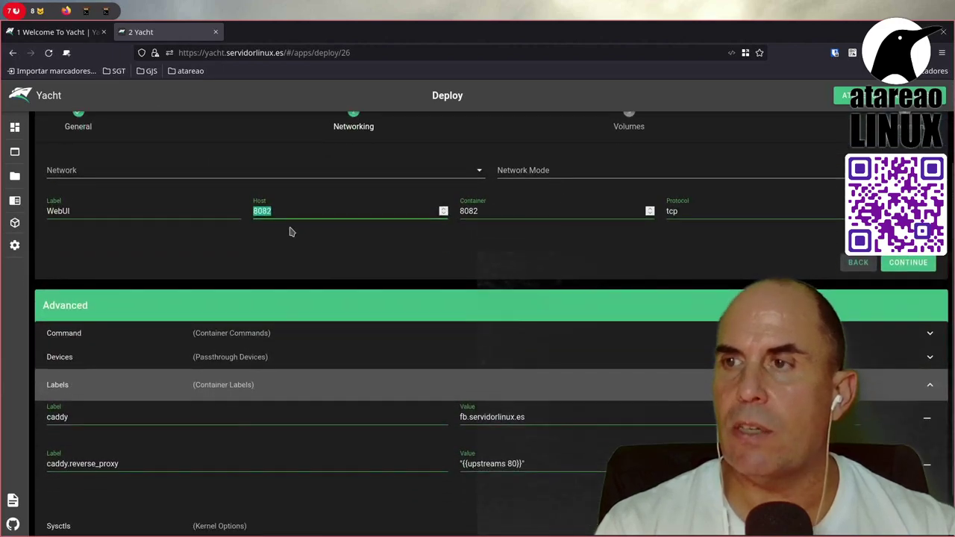
{"action": "scroll", "coordinate": [291, 232], "scroll_direction": "down", "scroll_amount": 2}
{"action": "scroll", "coordinate": [291, 232], "scroll_direction": "up", "scroll_amount": 5}
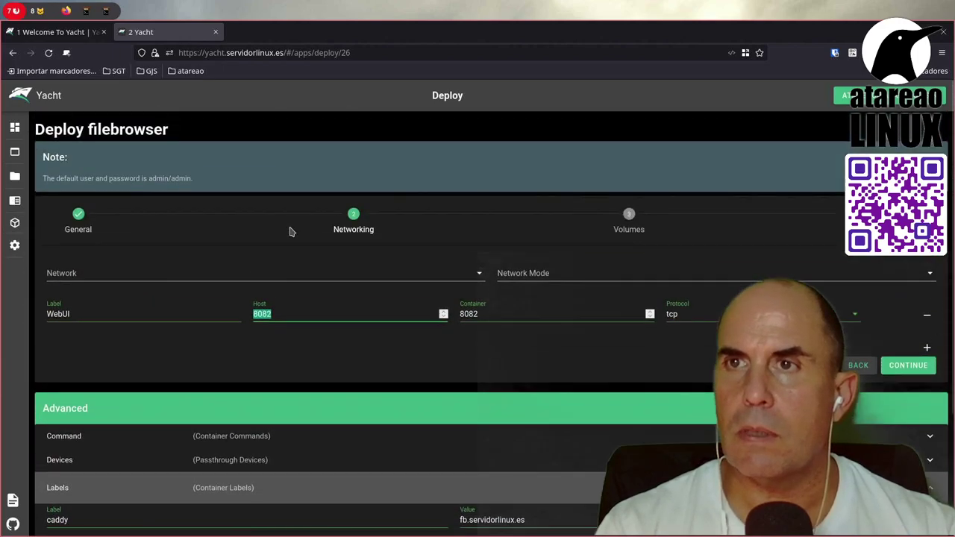
Back on General, change the reverse proxy label value to {{upstreams 8082}}
{"action": "left_click", "coordinate": [68, 219]}
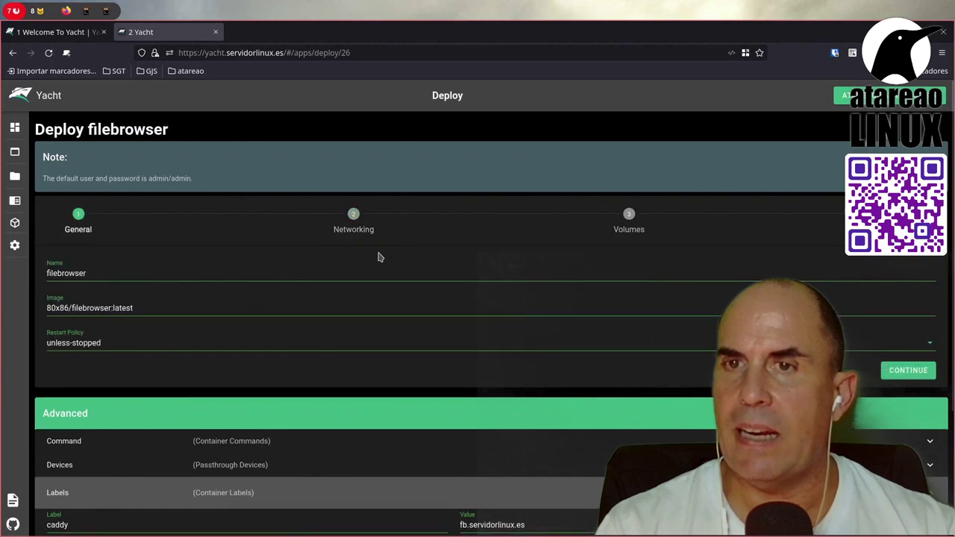
{"action": "scroll", "coordinate": [379, 256], "scroll_direction": "down", "scroll_amount": 4}
{"action": "left_click", "coordinate": [513, 420]}
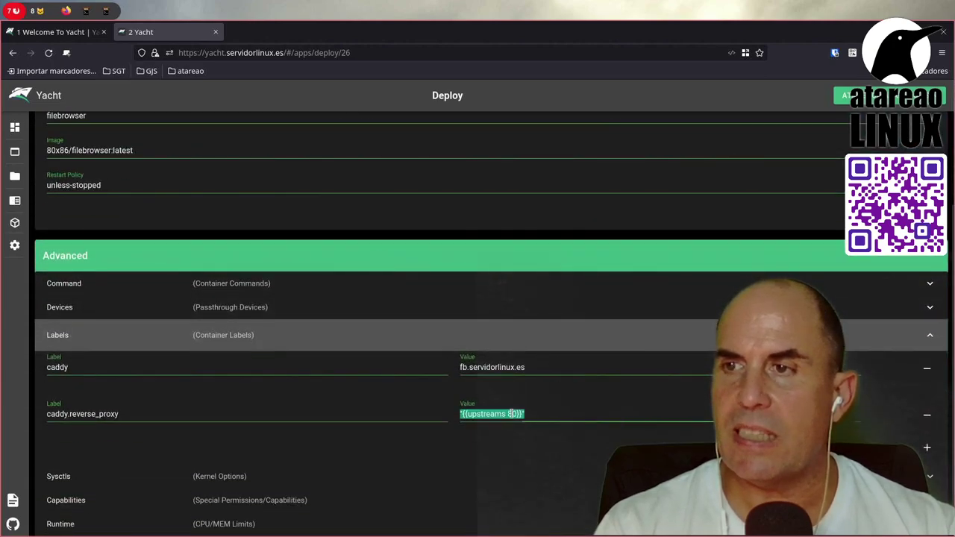
{"action": "double_click", "coordinate": [512, 414]}
{"action": "scroll", "coordinate": [603, 403], "scroll_direction": "up", "scroll_amount": 4}
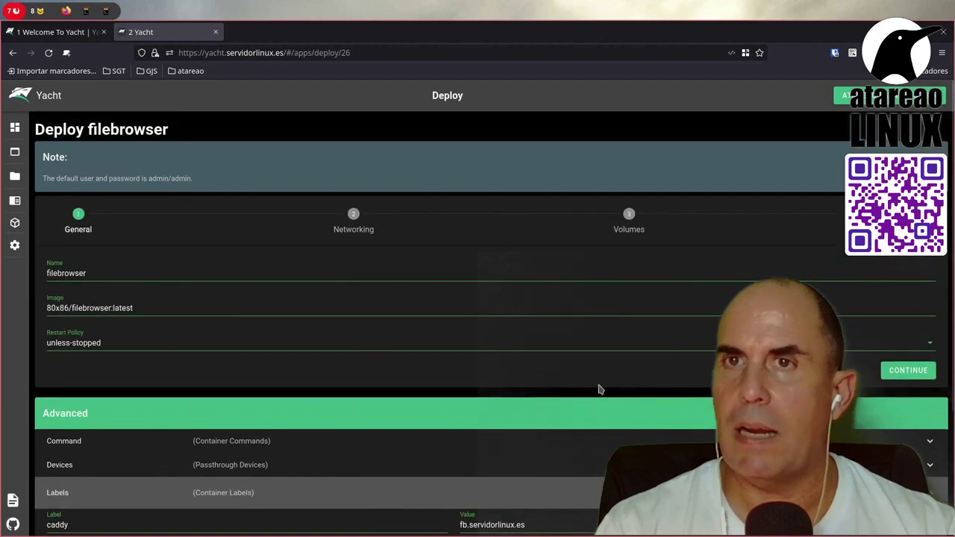
Remove the WebUI port mapping and attach the container to the proxy network
{"action": "left_click", "coordinate": [901, 376]}
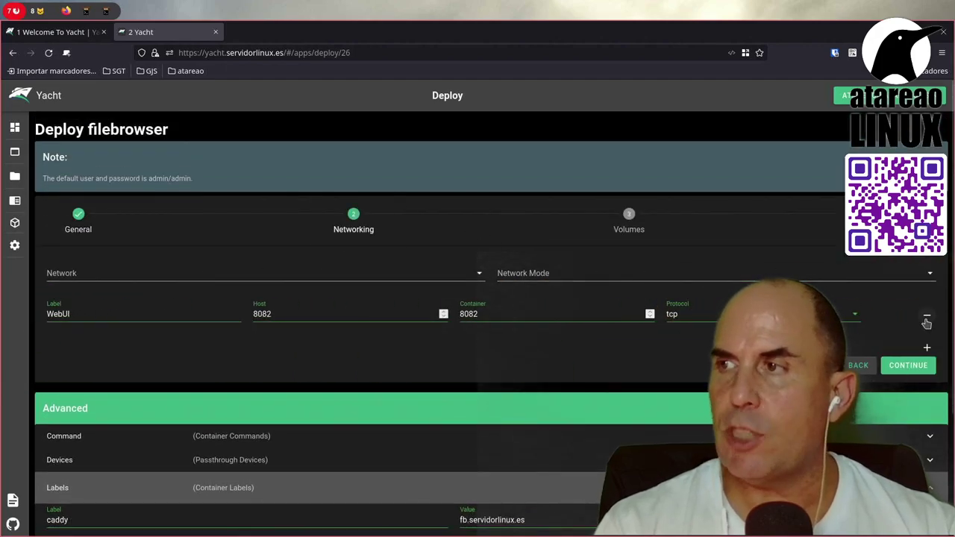
{"action": "left_click", "coordinate": [928, 319]}
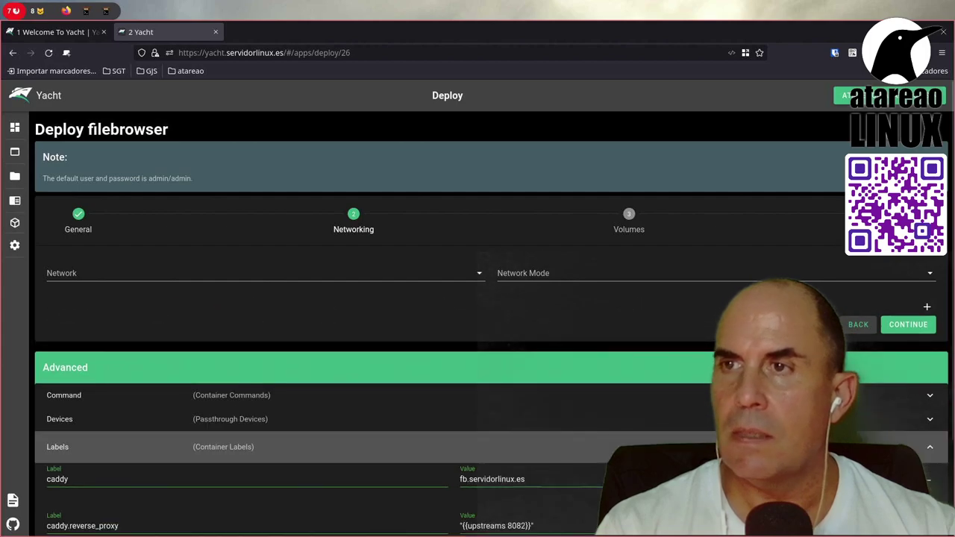
{"action": "left_click", "coordinate": [479, 277]}
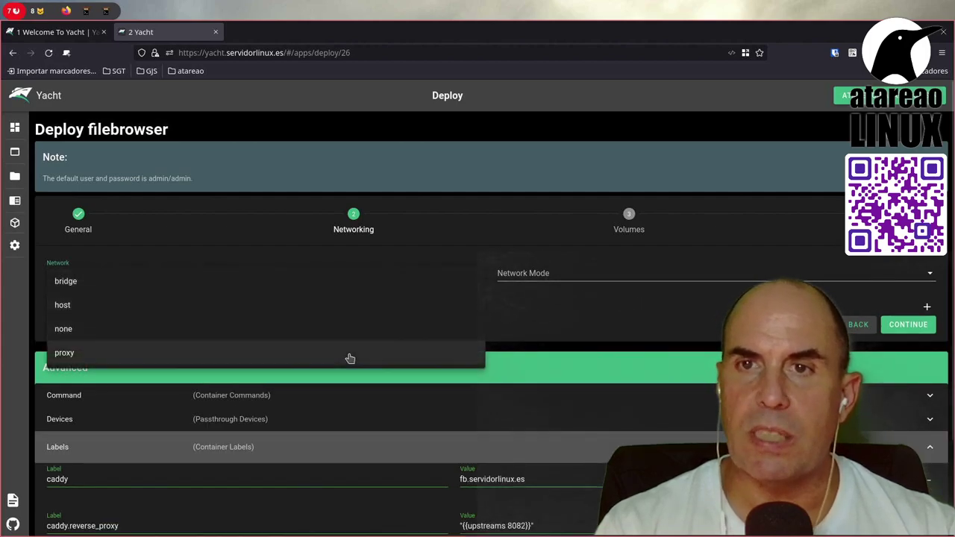
{"action": "left_click", "coordinate": [350, 355]}
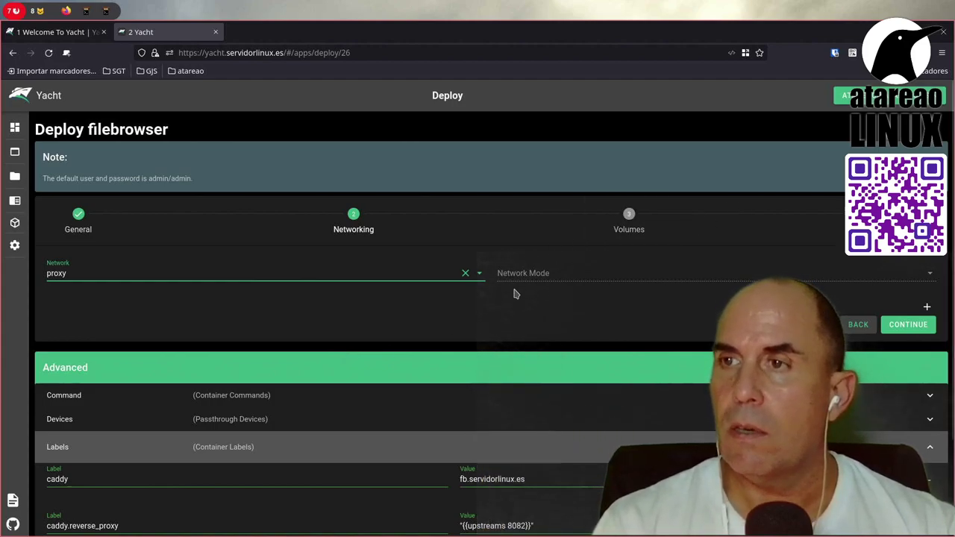
{"action": "scroll", "coordinate": [626, 263], "scroll_direction": "down", "scroll_amount": 3}
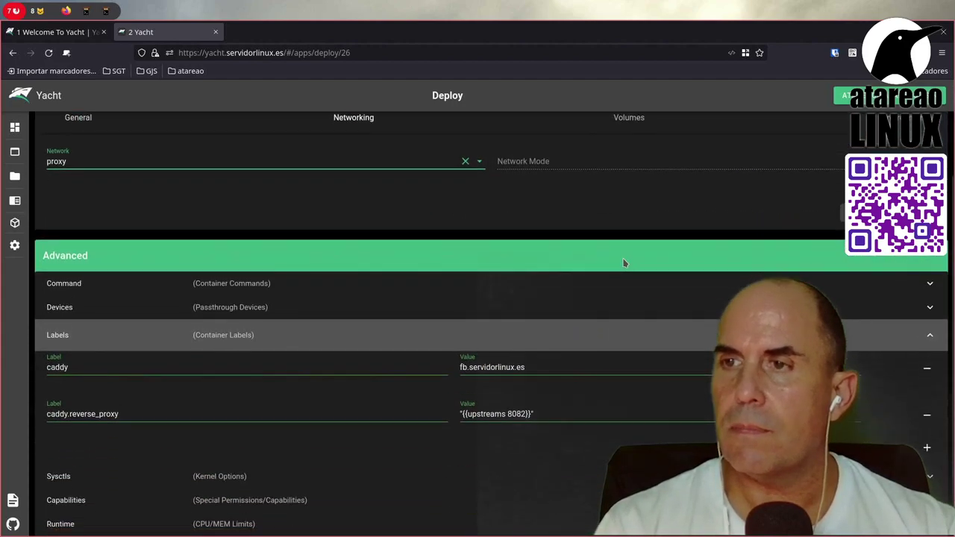
{"action": "scroll", "coordinate": [624, 263], "scroll_direction": "up", "scroll_amount": 3}
Continue past the Volumes step and deploy the 80x86/filebrowser:latest container
{"action": "left_click", "coordinate": [906, 326]}
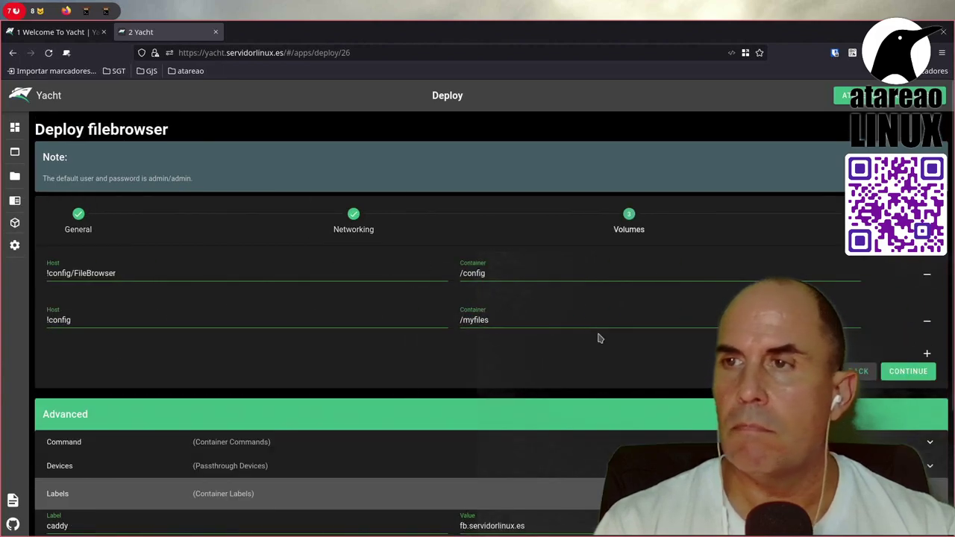
{"action": "left_click", "coordinate": [922, 374]}
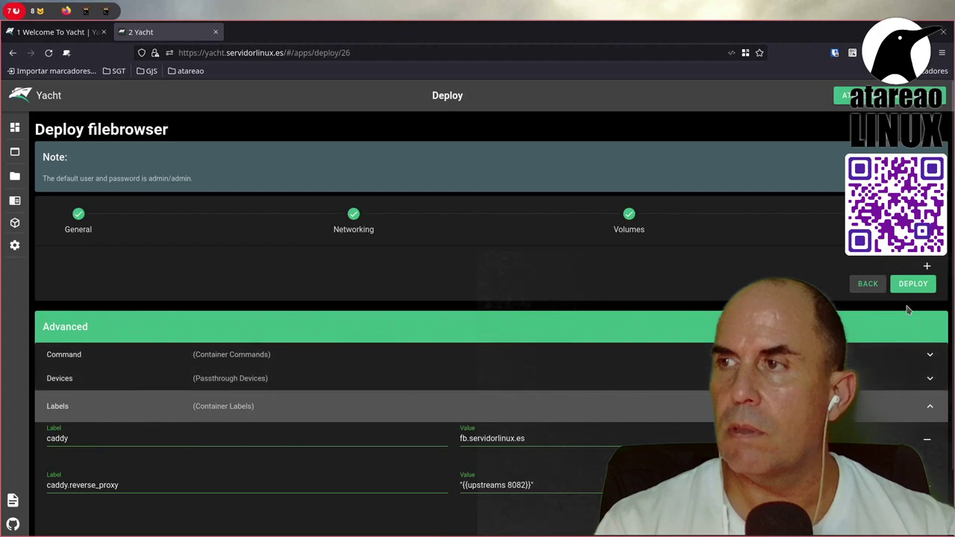
{"action": "left_click", "coordinate": [913, 290]}
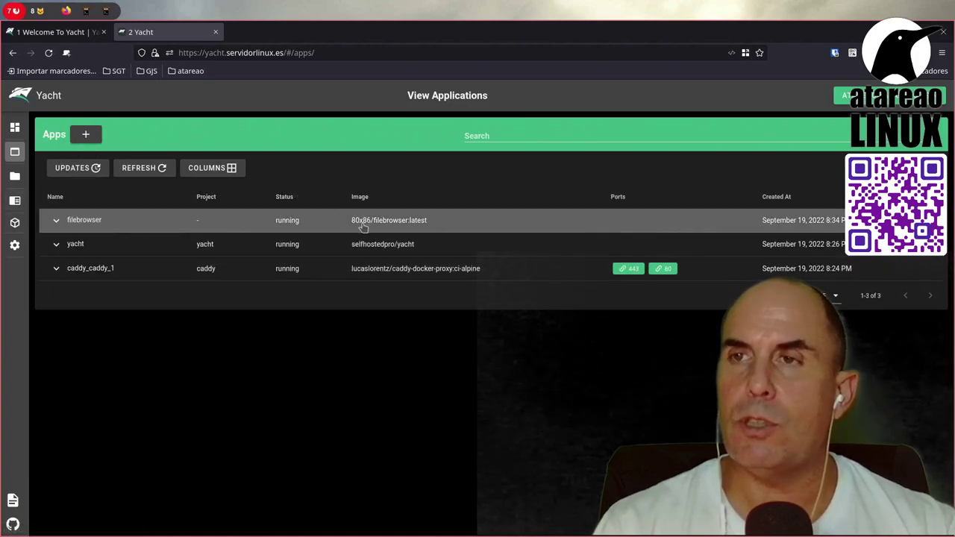
{"action": "left_click", "coordinate": [363, 221]}
{"action": "scroll", "coordinate": [672, 343], "scroll_direction": "down", "scroll_amount": 3}
{"action": "scroll", "coordinate": [714, 349], "scroll_direction": "down", "scroll_amount": 3}
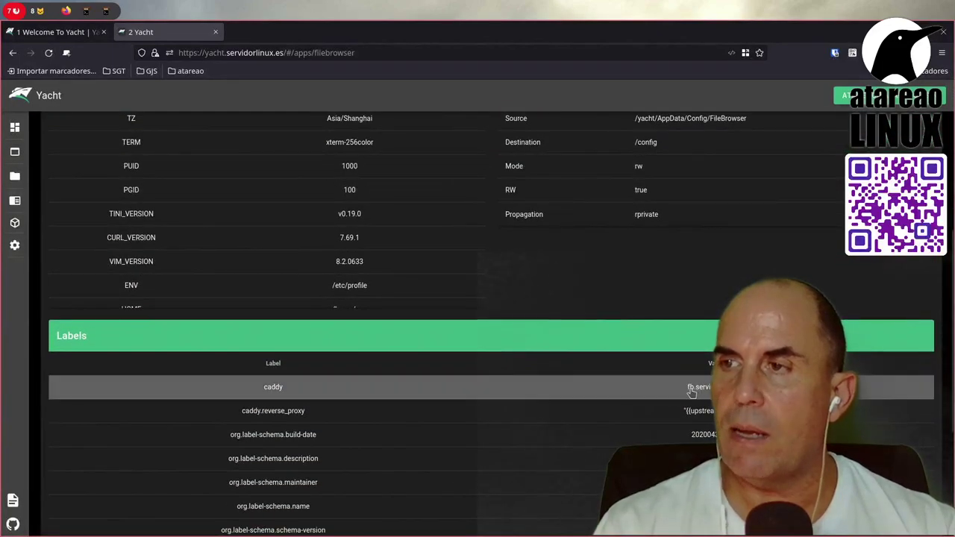
{"action": "scroll", "coordinate": [715, 348], "scroll_direction": "up", "scroll_amount": 5}
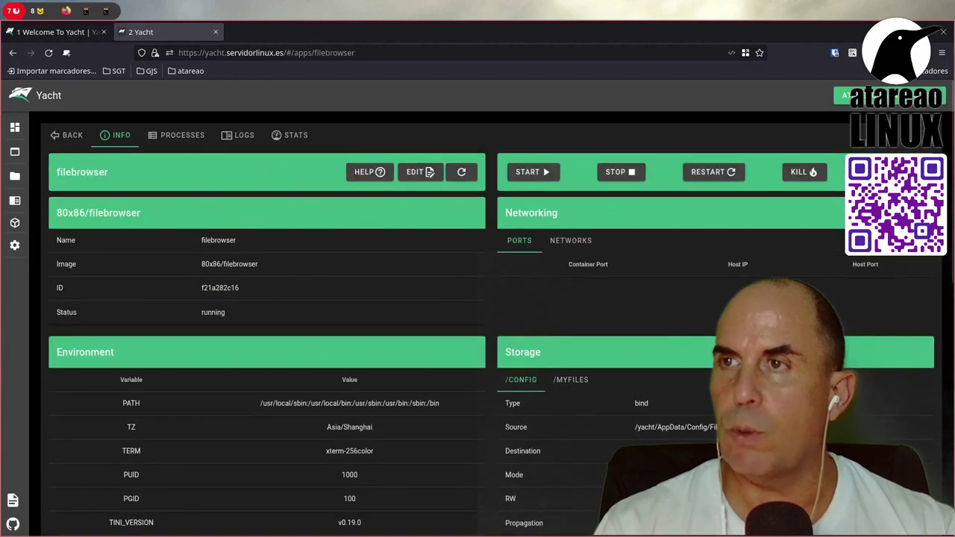
{"action": "left_click", "coordinate": [232, 137]}
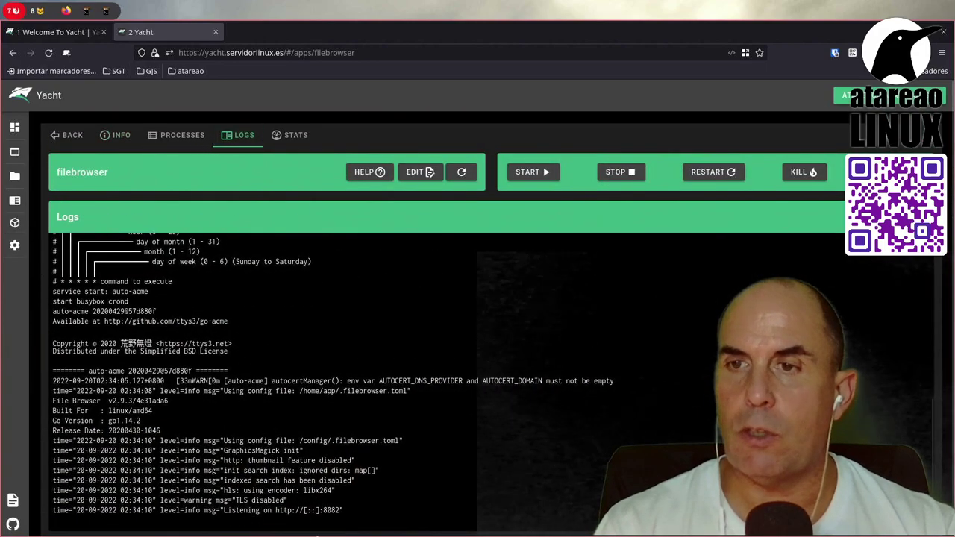
{"action": "double_click", "coordinate": [332, 511]}
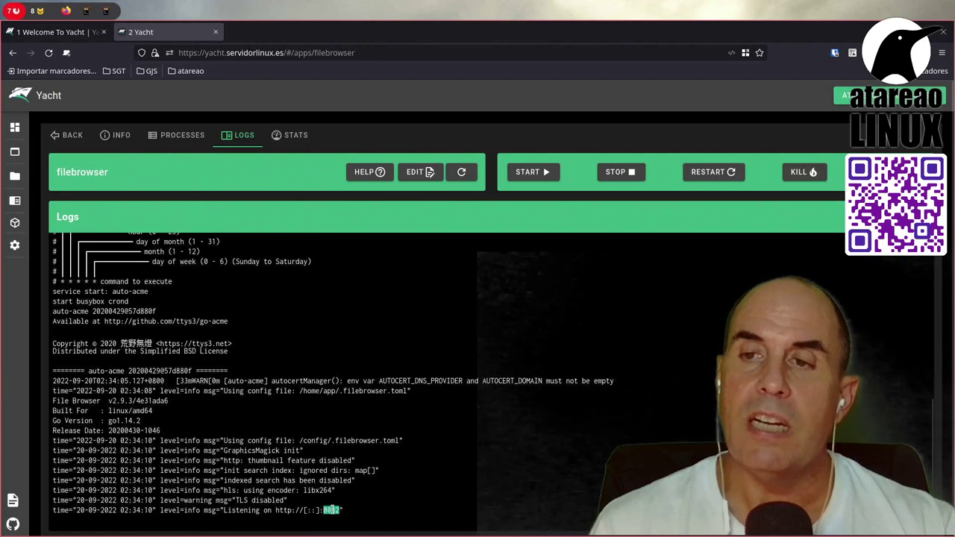
{"action": "triple_click", "coordinate": [224, 510]}
{"action": "left_click", "coordinate": [277, 394]}
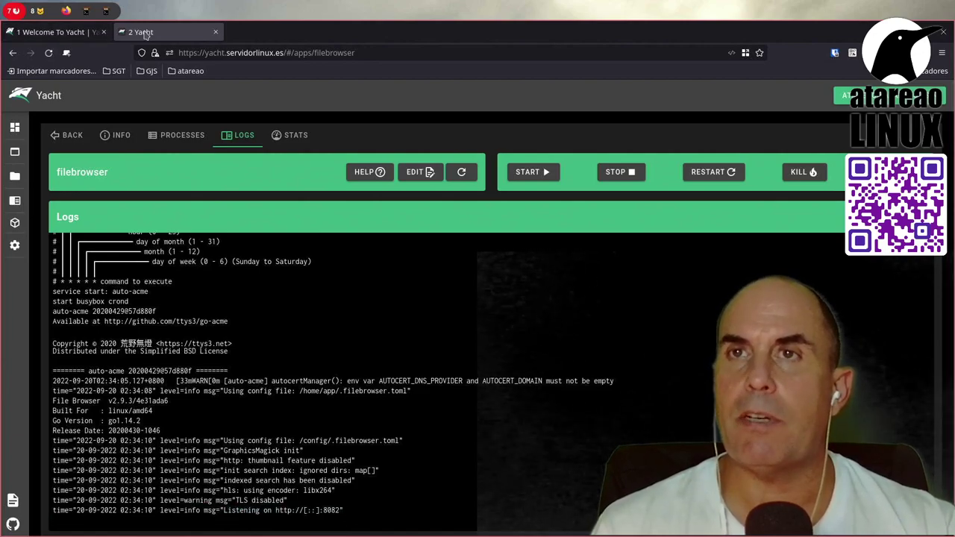
Load fb.servidorlinux.es in a new tab to reach the File Browser login page
{"action": "key", "text": "ctrl+t"}
{"action": "type", "text": "fb"}
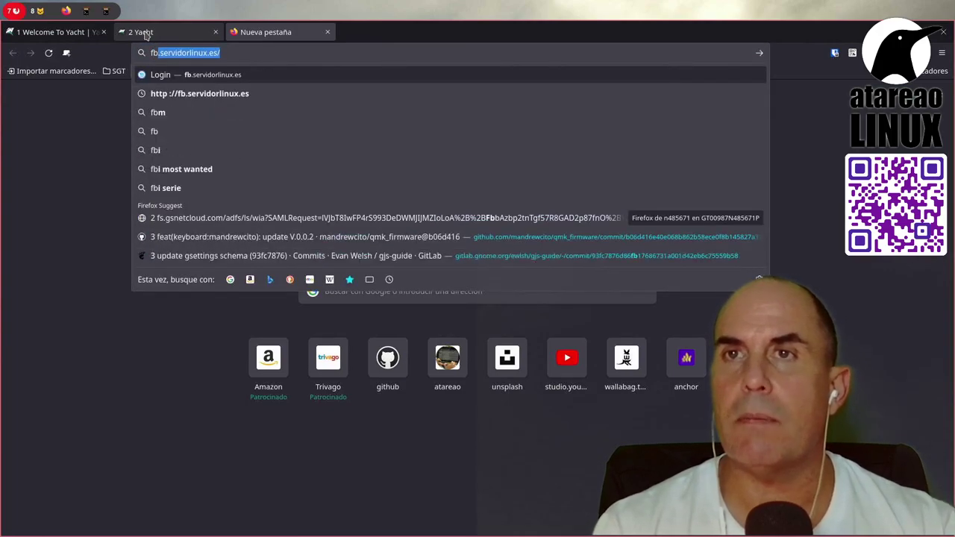
{"action": "key", "text": "Return"}
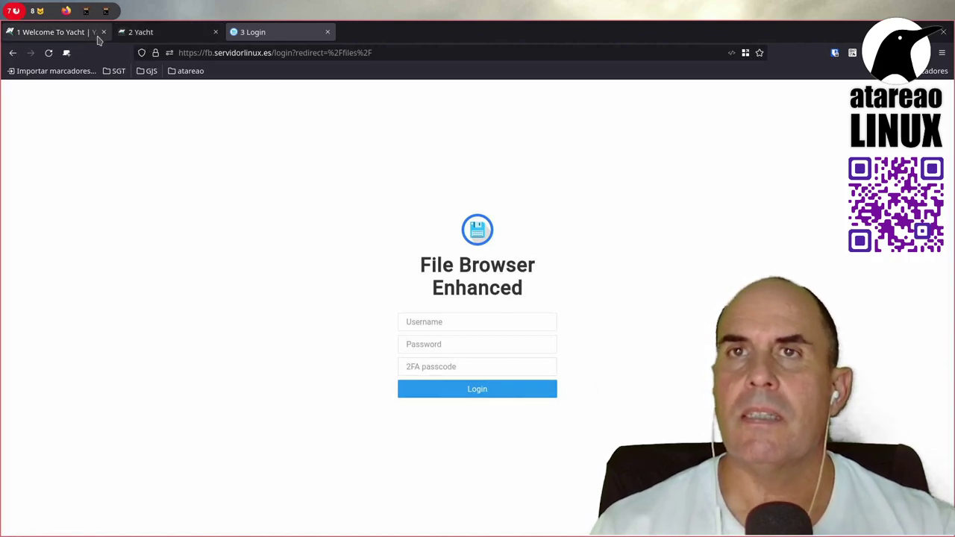
{"action": "left_click", "coordinate": [66, 35]}
Review the filebrowser container's processes, environment and caddy labels, then open it for editing
{"action": "left_click", "coordinate": [117, 33]}
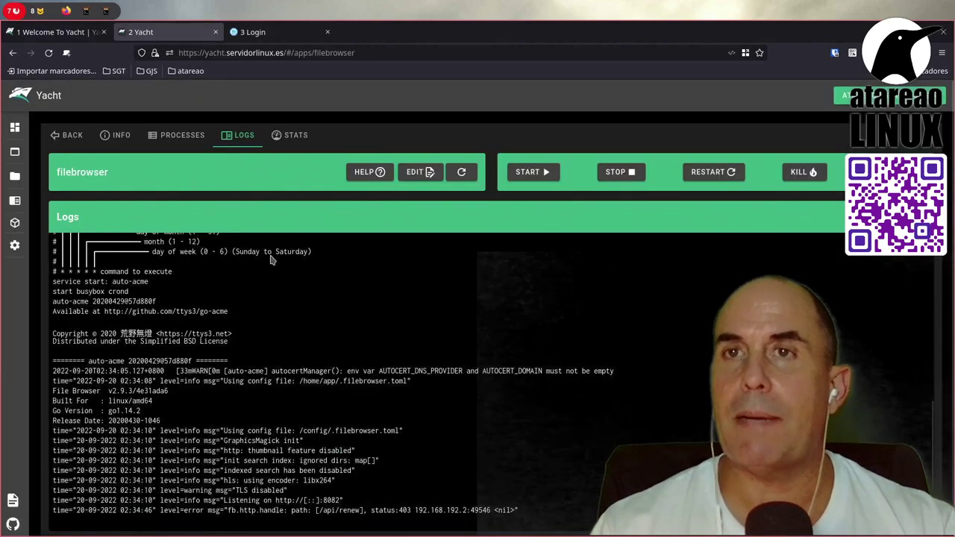
{"action": "left_click", "coordinate": [187, 138]}
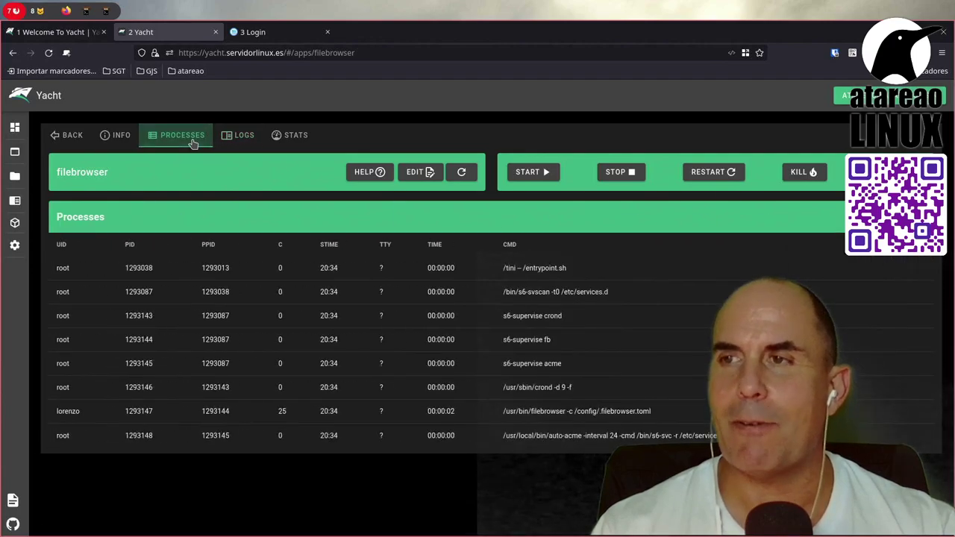
{"action": "left_click", "coordinate": [117, 135]}
{"action": "scroll", "coordinate": [448, 298], "scroll_direction": "down", "scroll_amount": 3}
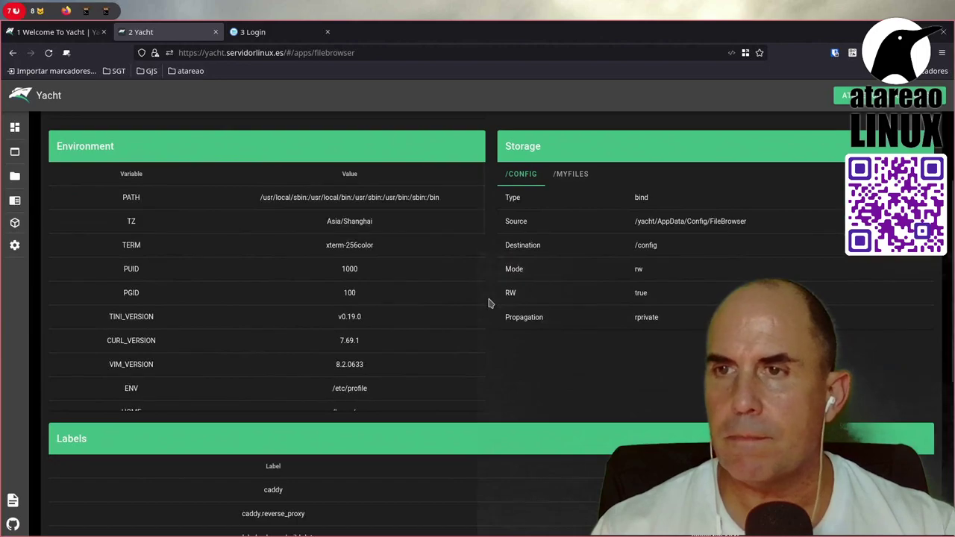
{"action": "scroll", "coordinate": [491, 303], "scroll_direction": "down", "scroll_amount": 2}
{"action": "scroll", "coordinate": [490, 303], "scroll_direction": "down", "scroll_amount": 2}
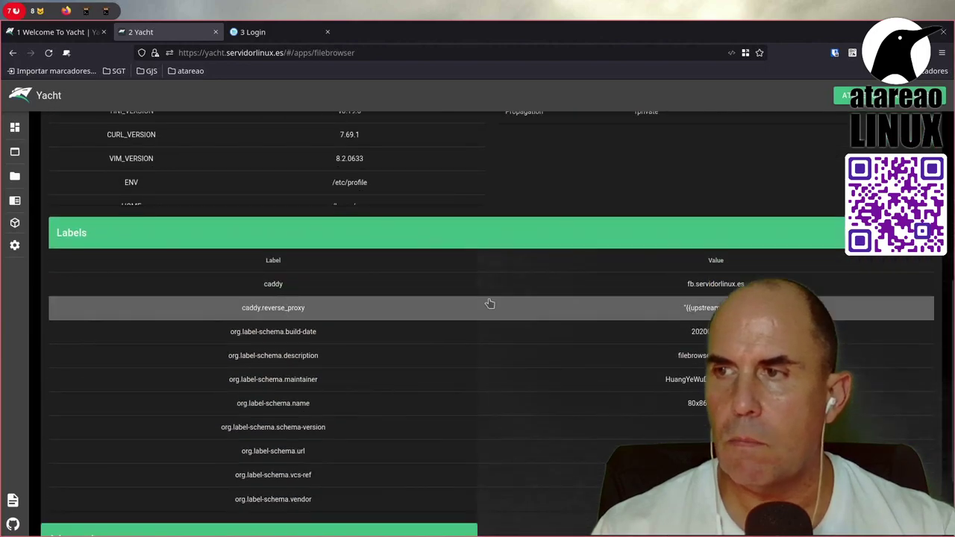
{"action": "scroll", "coordinate": [490, 303], "scroll_direction": "down", "scroll_amount": 2}
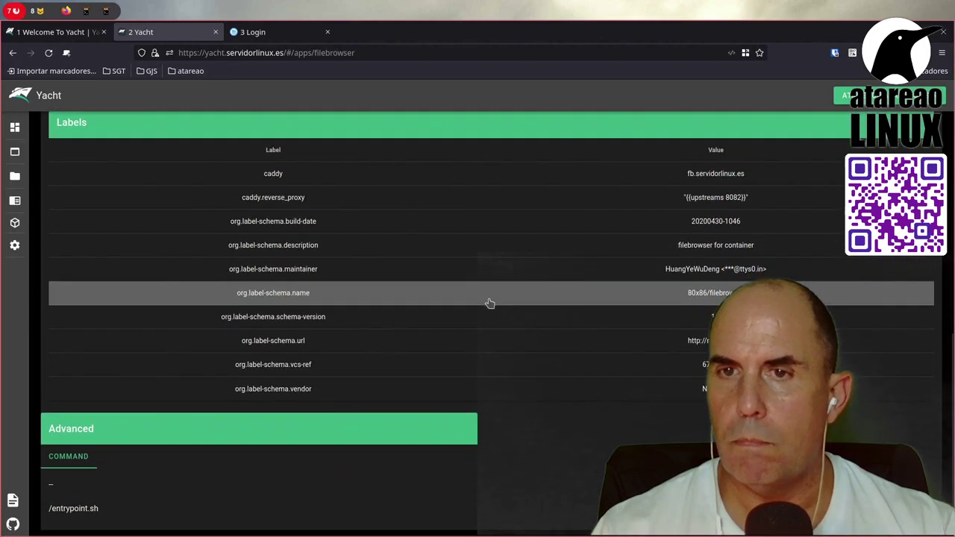
{"action": "scroll", "coordinate": [490, 303], "scroll_direction": "up", "scroll_amount": 10}
{"action": "scroll", "coordinate": [490, 303], "scroll_direction": "up", "scroll_amount": 2}
{"action": "scroll", "coordinate": [489, 303], "scroll_direction": "down", "scroll_amount": 2}
{"action": "scroll", "coordinate": [491, 303], "scroll_direction": "up", "scroll_amount": 2}
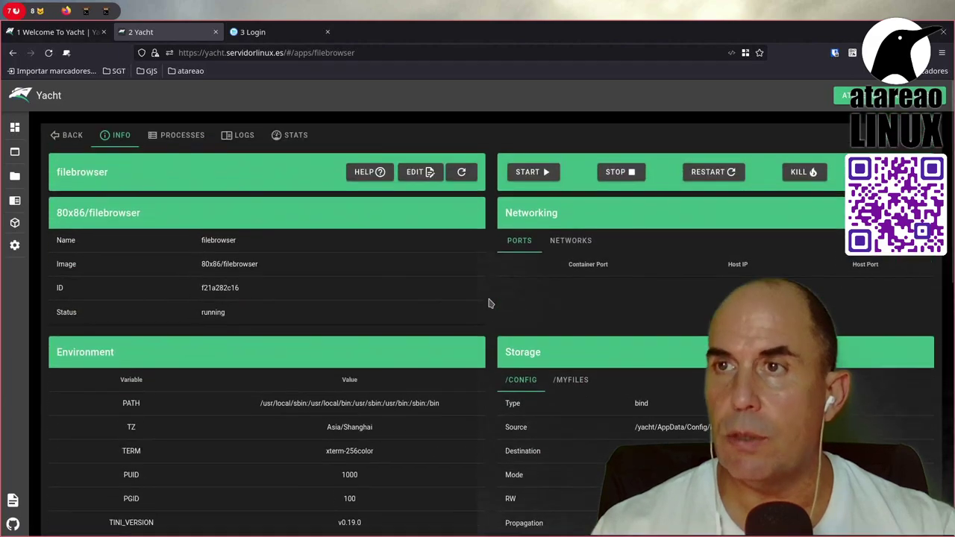
{"action": "left_click", "coordinate": [429, 174]}
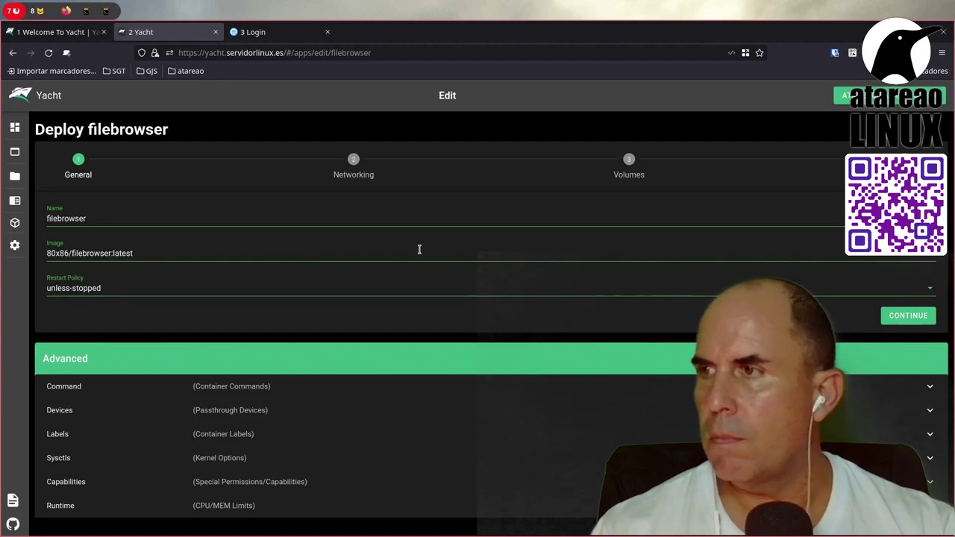
Go from the Dashboard to Templates and open the yacht template's app catalogue
{"action": "left_click", "coordinate": [13, 128]}
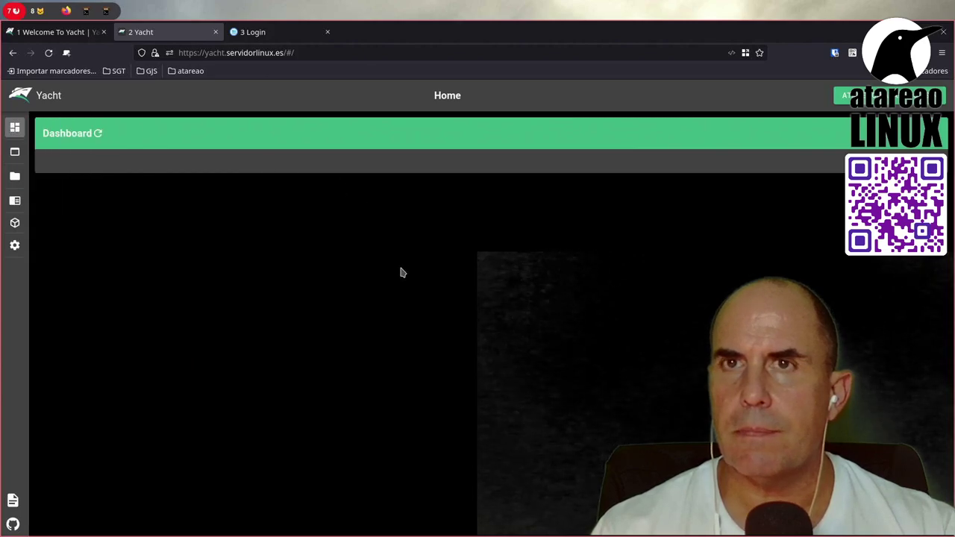
{"action": "mouse_move", "coordinate": [14, 153]}
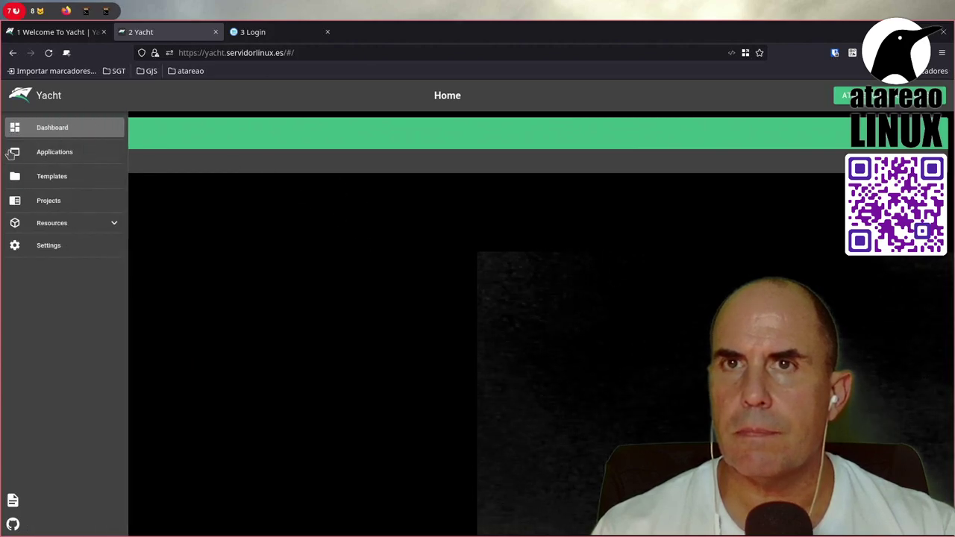
{"action": "left_click", "coordinate": [57, 177]}
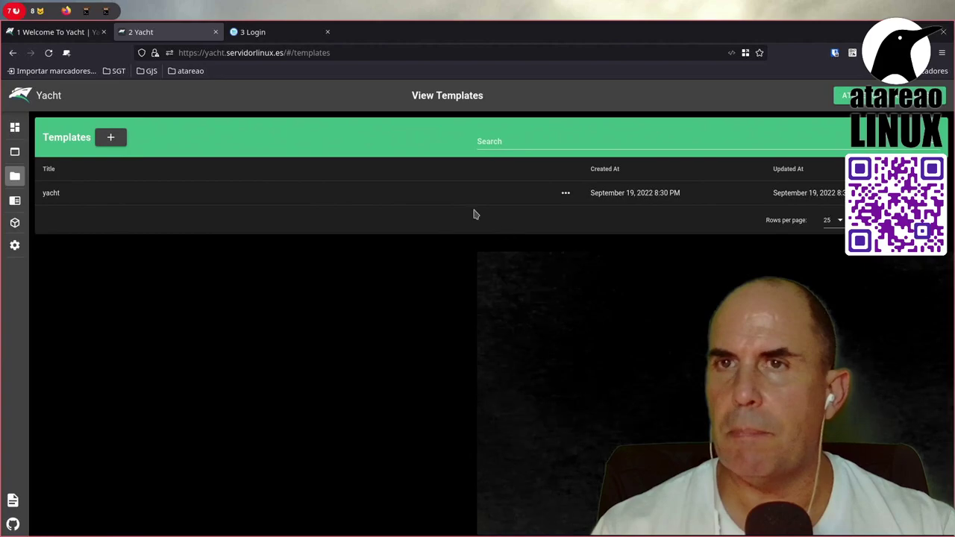
{"action": "left_click", "coordinate": [167, 191]}
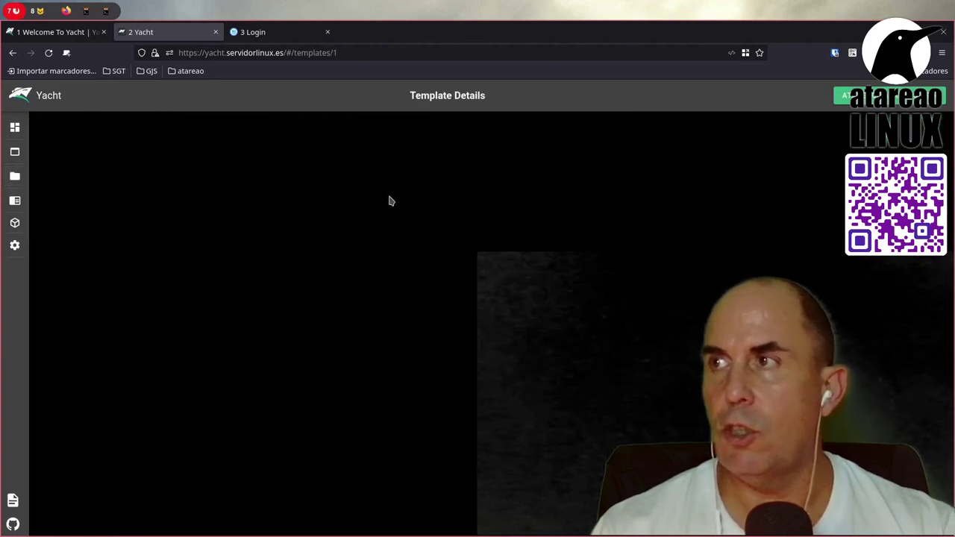
{"action": "mouse_move", "coordinate": [22, 130]}
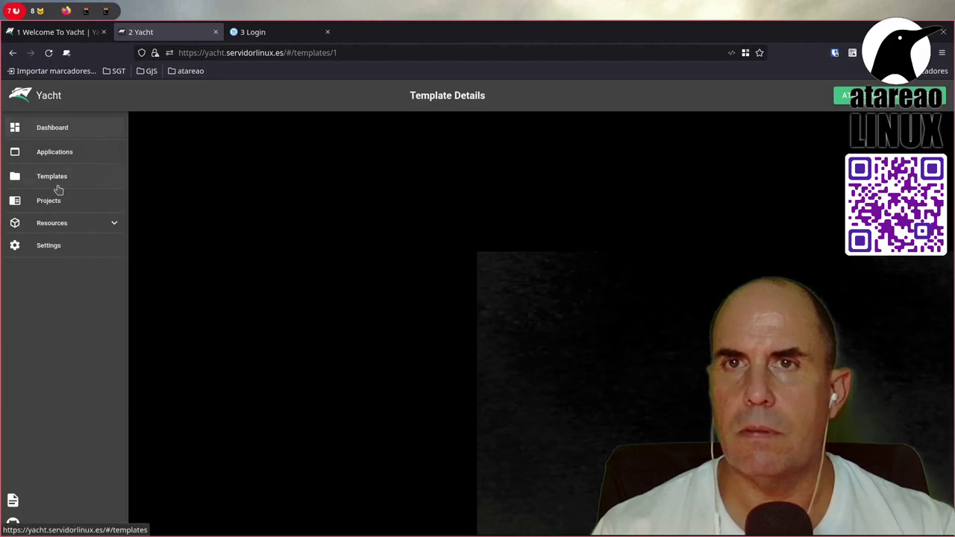
{"action": "left_click", "coordinate": [60, 225]}
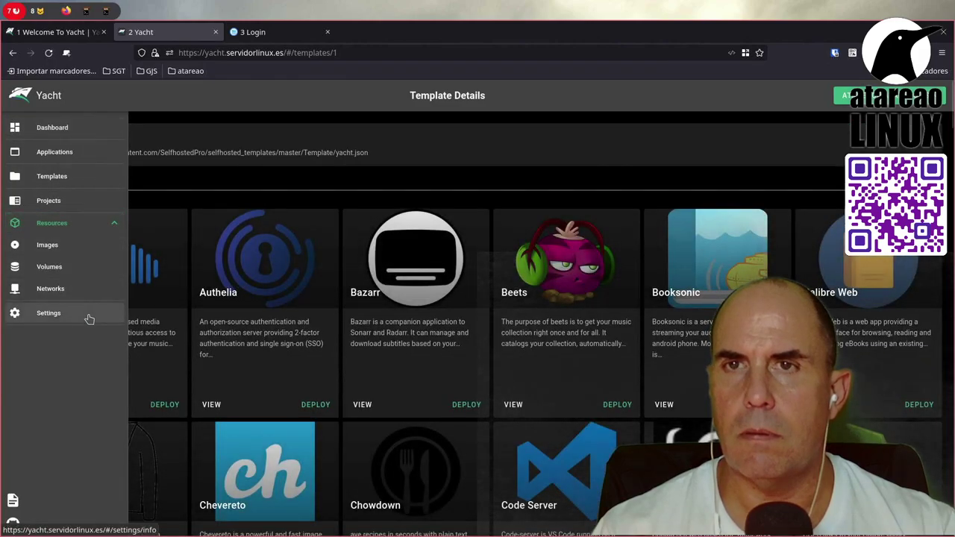
Open the FileBrowser template and review its default-login note, port 8082 and volumes
{"action": "scroll", "coordinate": [491, 247], "scroll_direction": "down", "scroll_amount": 5}
{"action": "scroll", "coordinate": [491, 247], "scroll_direction": "up", "scroll_amount": 4}
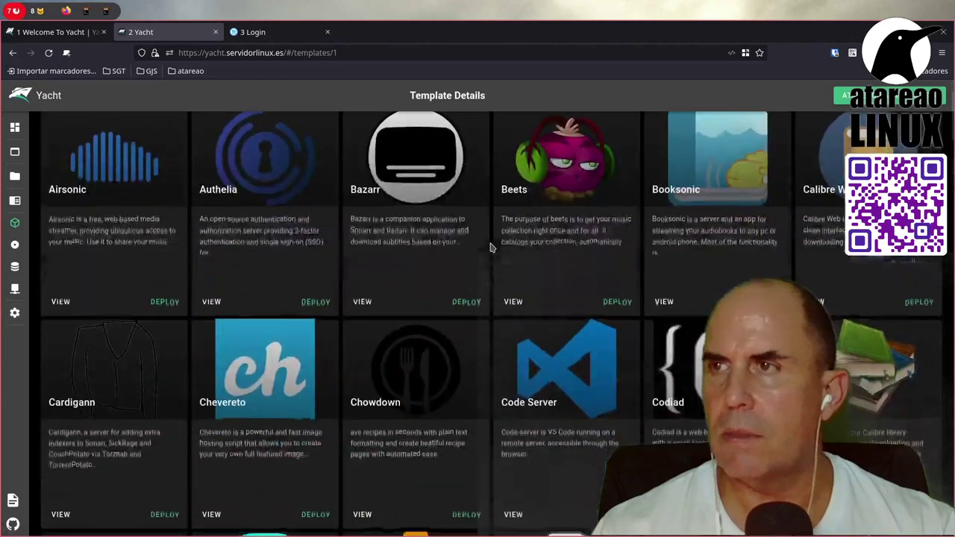
{"action": "scroll", "coordinate": [491, 247], "scroll_direction": "down", "scroll_amount": 3}
{"action": "scroll", "coordinate": [491, 247], "scroll_direction": "down", "scroll_amount": 2}
{"action": "scroll", "coordinate": [491, 247], "scroll_direction": "down", "scroll_amount": 2}
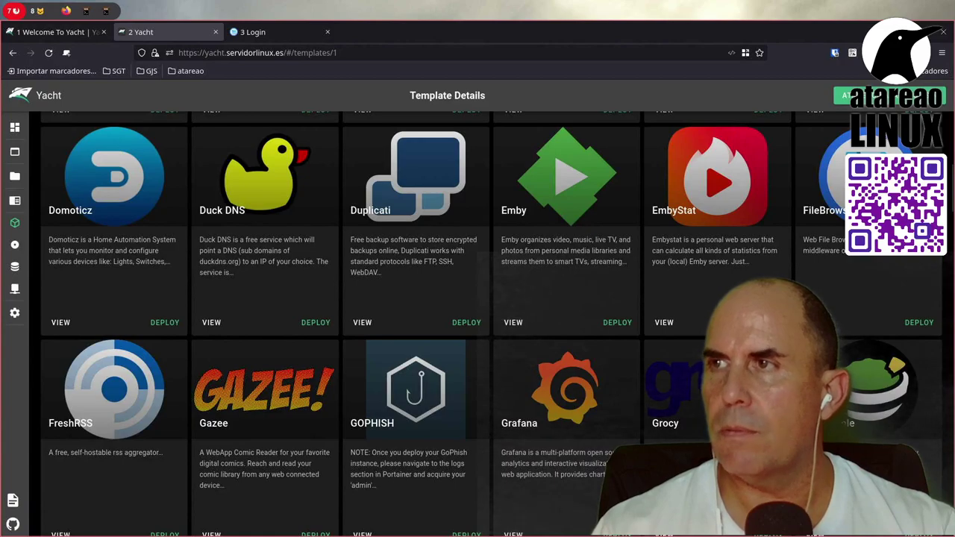
{"action": "left_click", "coordinate": [815, 322]}
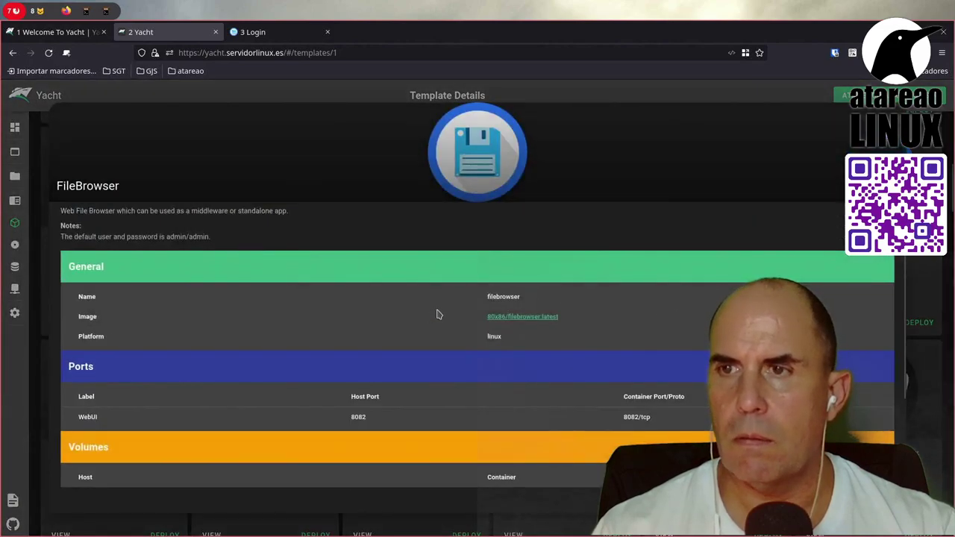
{"action": "scroll", "coordinate": [435, 322], "scroll_direction": "down", "scroll_amount": 1}
{"action": "scroll", "coordinate": [435, 322], "scroll_direction": "down", "scroll_amount": 1}
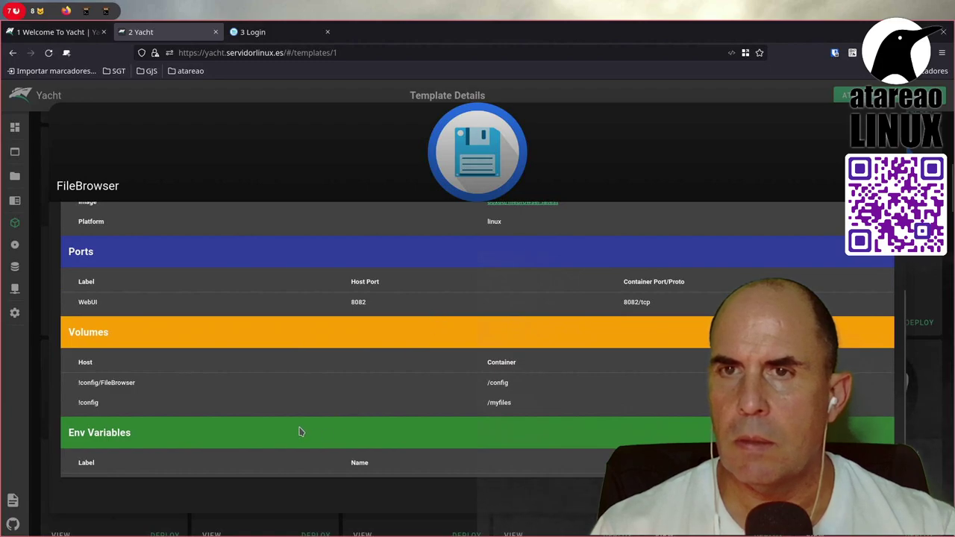
{"action": "scroll", "coordinate": [300, 432], "scroll_direction": "up", "scroll_amount": 1}
{"action": "scroll", "coordinate": [300, 432], "scroll_direction": "down", "scroll_amount": 1}
{"action": "scroll", "coordinate": [296, 429], "scroll_direction": "up", "scroll_amount": 3}
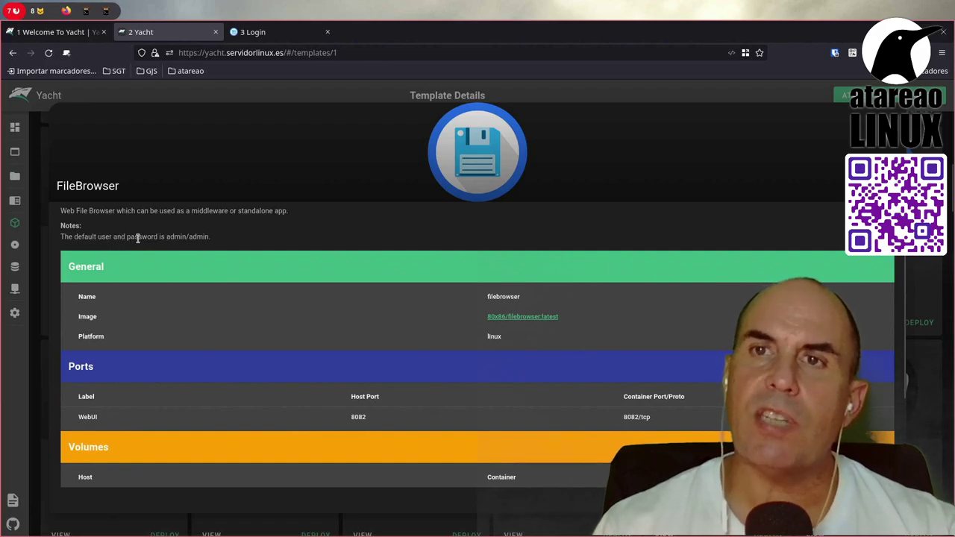
Sign in to File Browser with the default username and password from the template notes
{"action": "double_click", "coordinate": [176, 237]}
{"action": "left_click", "coordinate": [261, 31]}
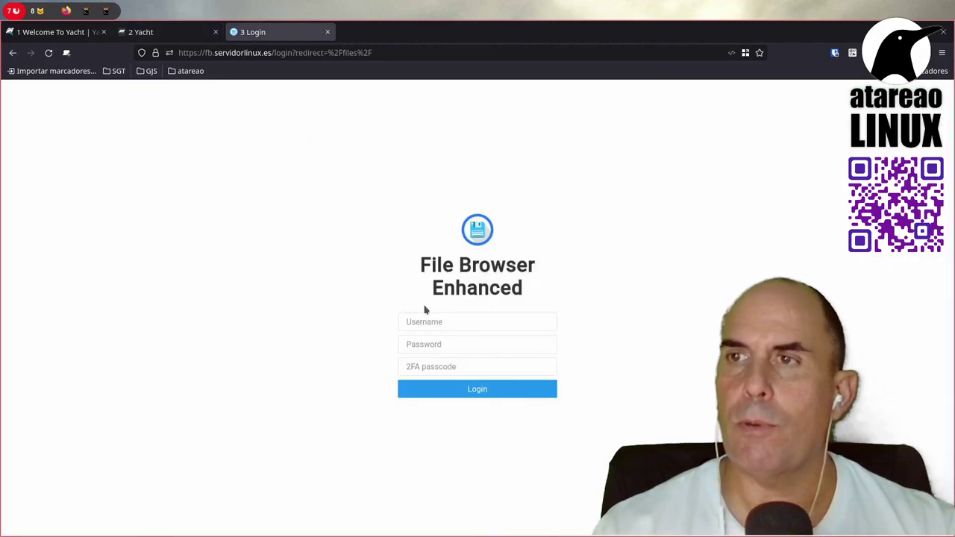
{"action": "left_click", "coordinate": [441, 324]}
{"action": "type", "text": "admin"}
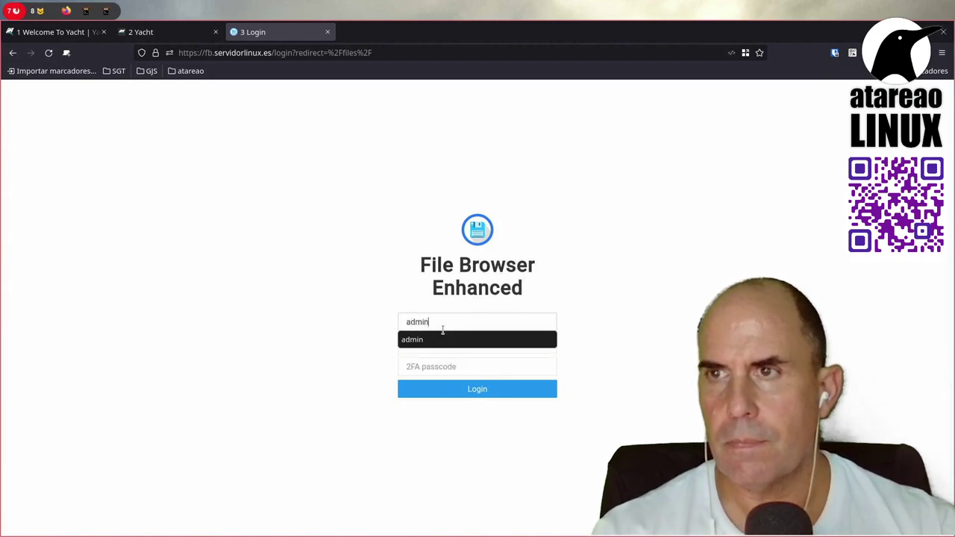
{"action": "key", "text": "Tab"}
{"action": "type", "text": "admin"}
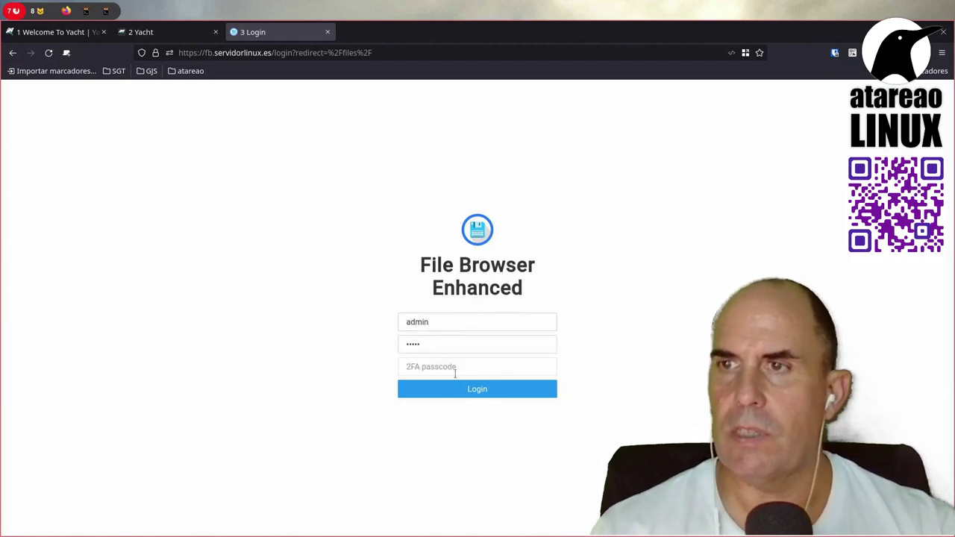
{"action": "left_click", "coordinate": [477, 394]}
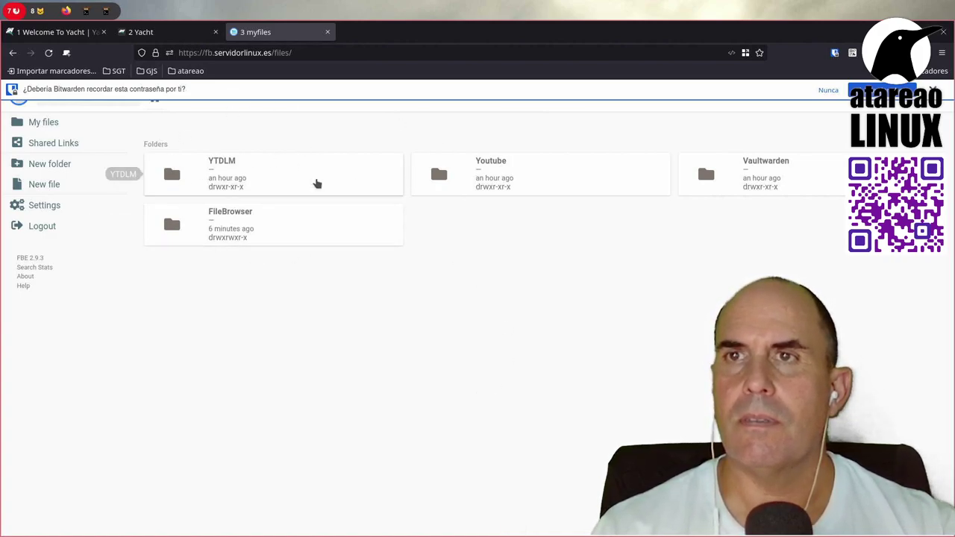
Browse the YTDLM and Youtube/Users folders, then return to the Yacht template details
{"action": "left_click", "coordinate": [317, 184]}
{"action": "double_click", "coordinate": [317, 183]}
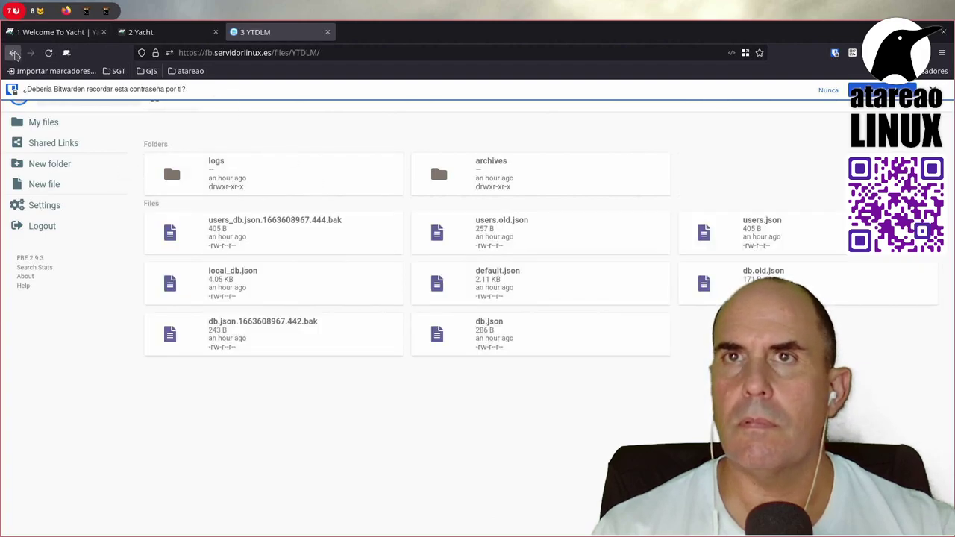
{"action": "left_click", "coordinate": [14, 54]}
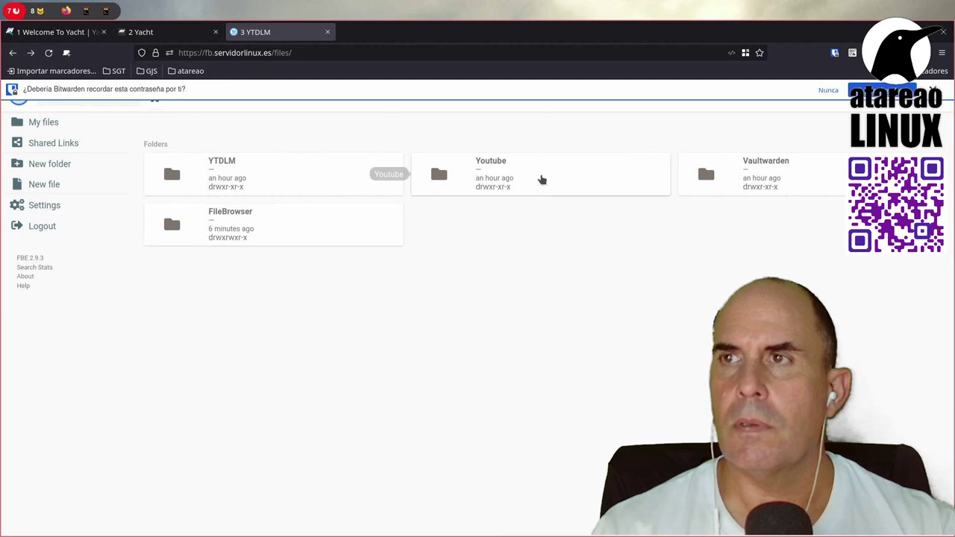
{"action": "left_click", "coordinate": [542, 179]}
{"action": "double_click", "coordinate": [542, 179]}
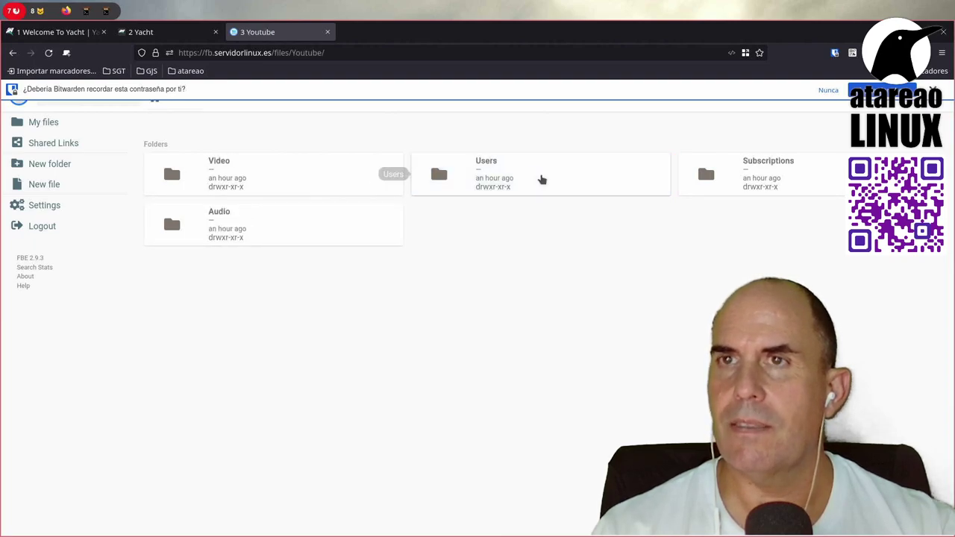
{"action": "double_click", "coordinate": [541, 179]}
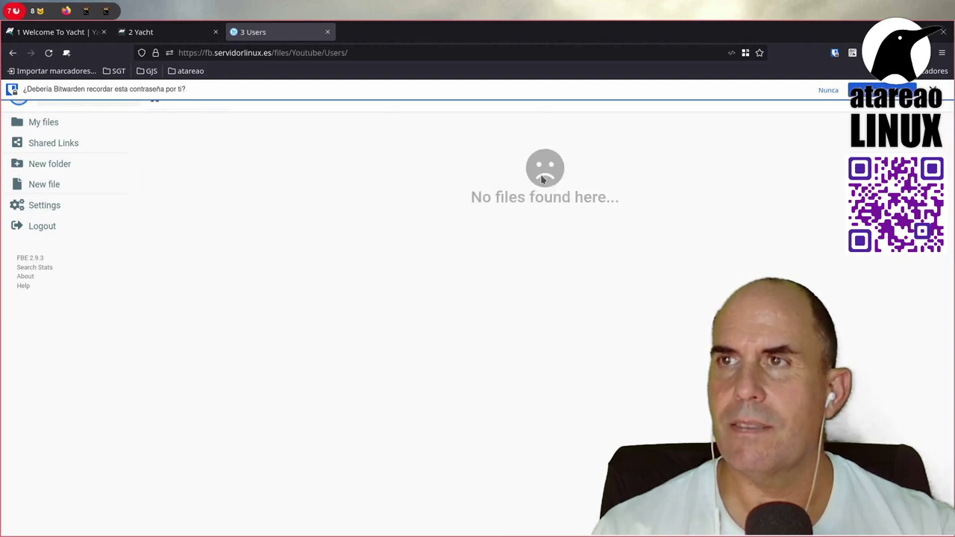
{"action": "left_click", "coordinate": [13, 53]}
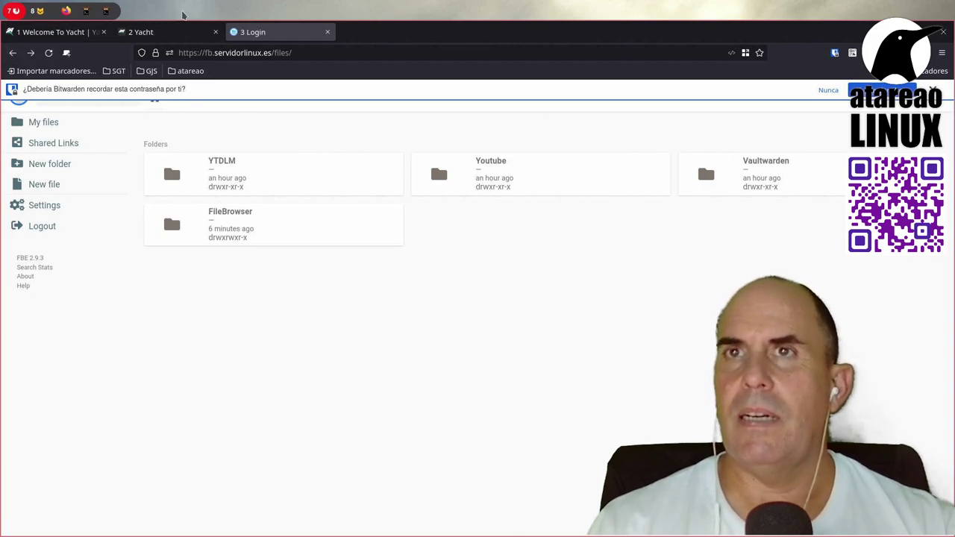
{"action": "left_click", "coordinate": [170, 33]}
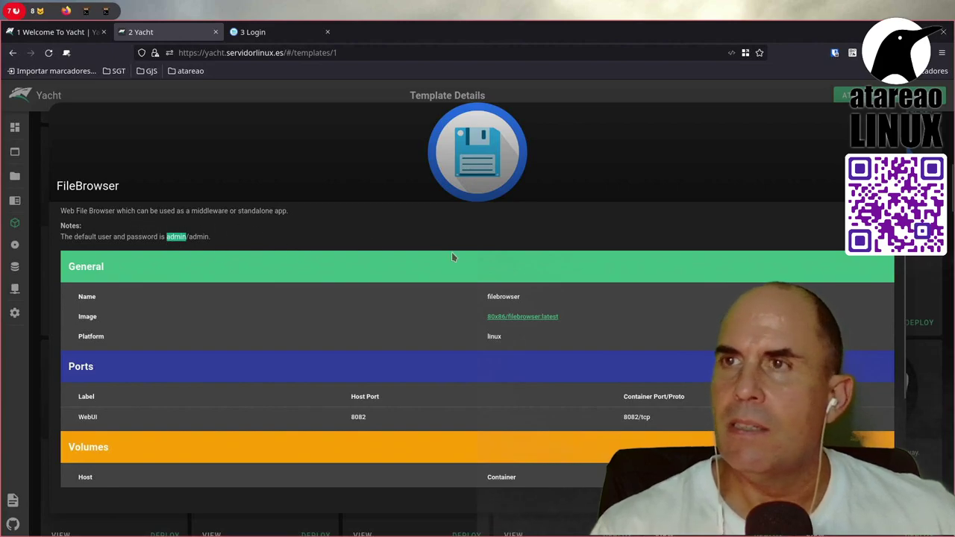
Close the FileBrowser details with Escape and scroll through the app template grid
{"action": "scroll", "coordinate": [656, 358], "scroll_direction": "down", "scroll_amount": 3}
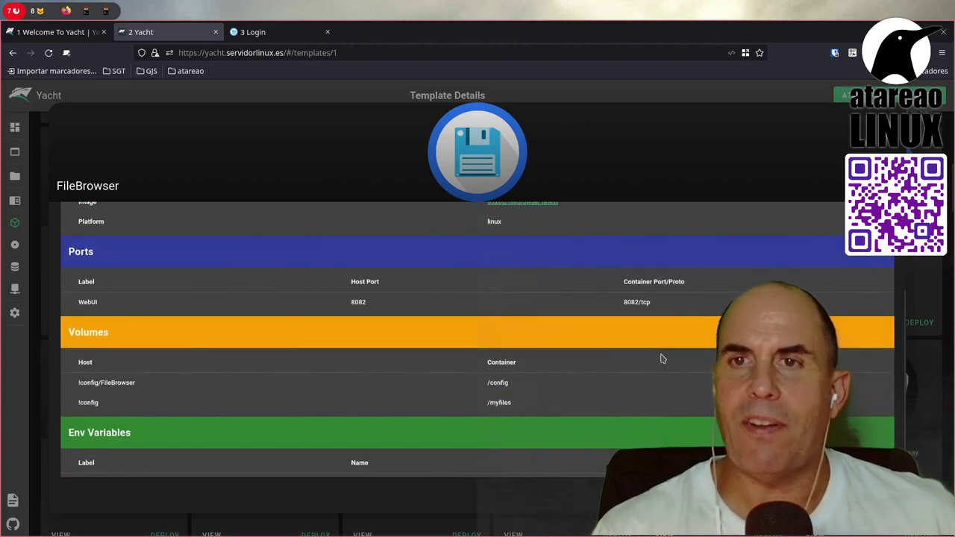
{"action": "scroll", "coordinate": [661, 359], "scroll_direction": "up", "scroll_amount": 3}
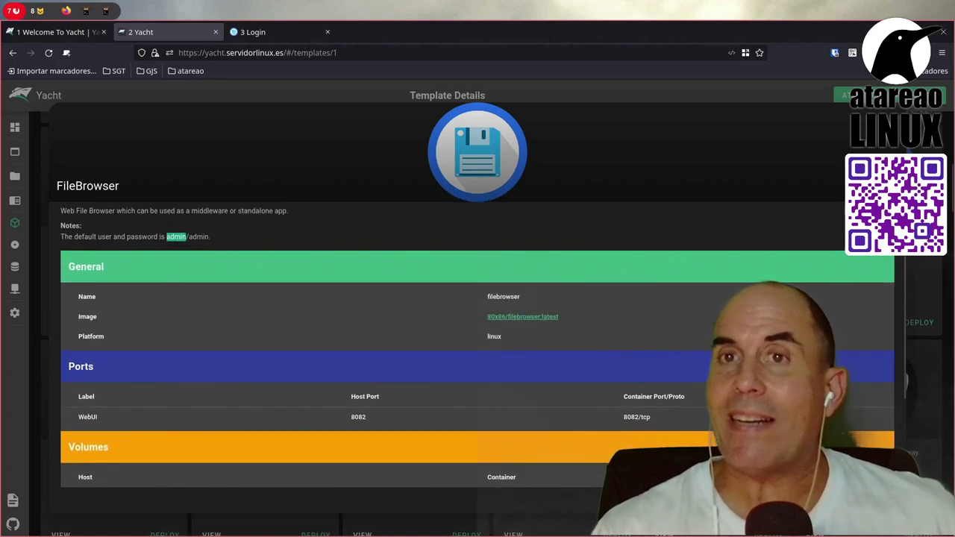
{"action": "key", "text": "Escape"}
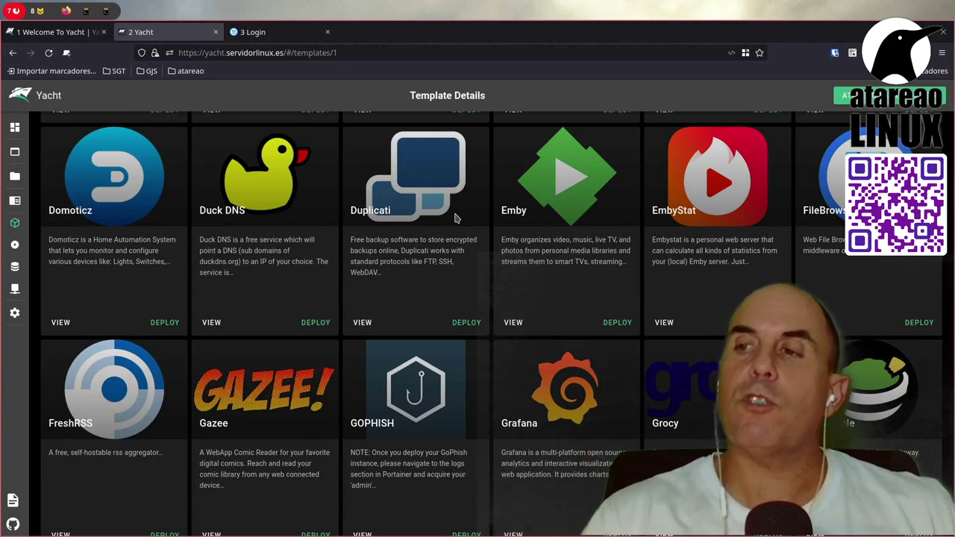
{"action": "scroll", "coordinate": [458, 218], "scroll_direction": "down", "scroll_amount": 3}
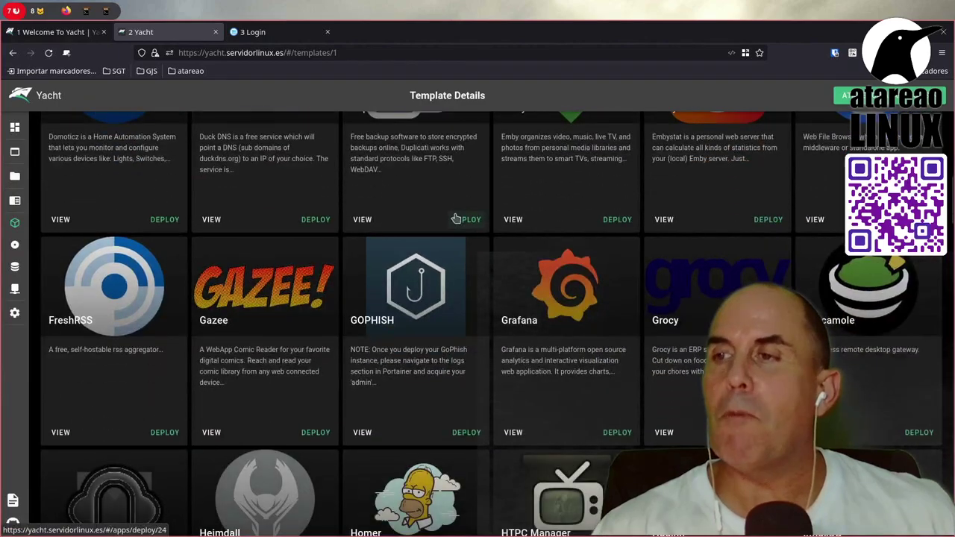